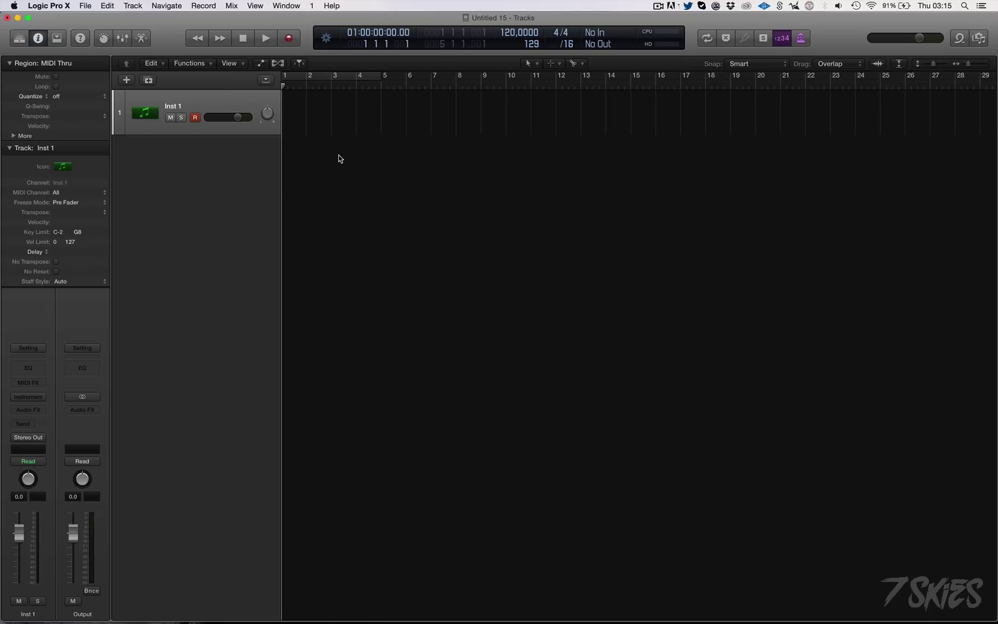
# Step: Open the Logic Pro X menu and Inst 1's instrument list, closing both without choosing anything
pyautogui.click(67, 5)
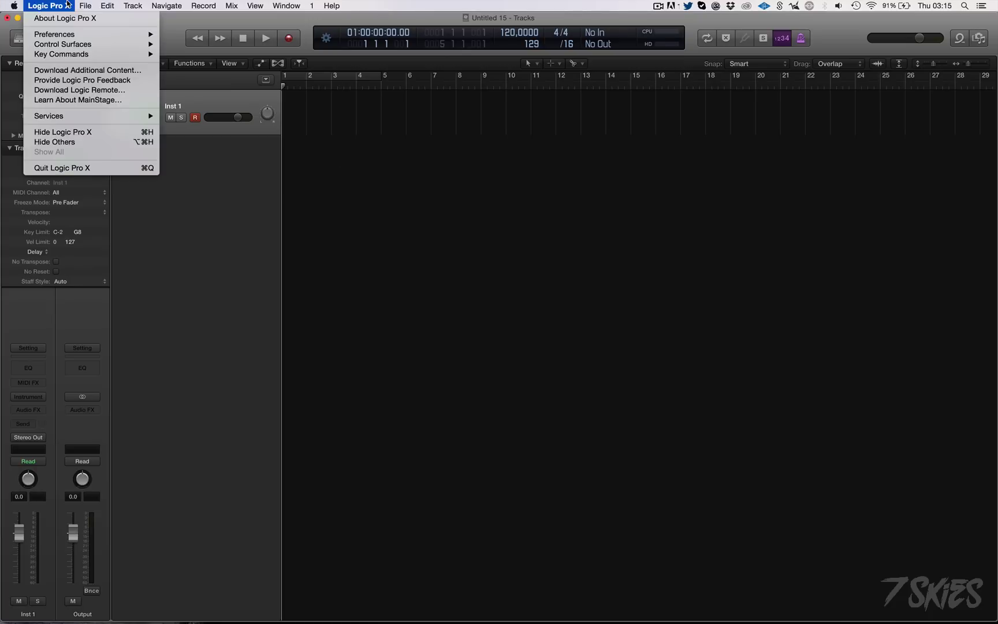
pyautogui.click(67, 4)
pyautogui.click(67, 5)
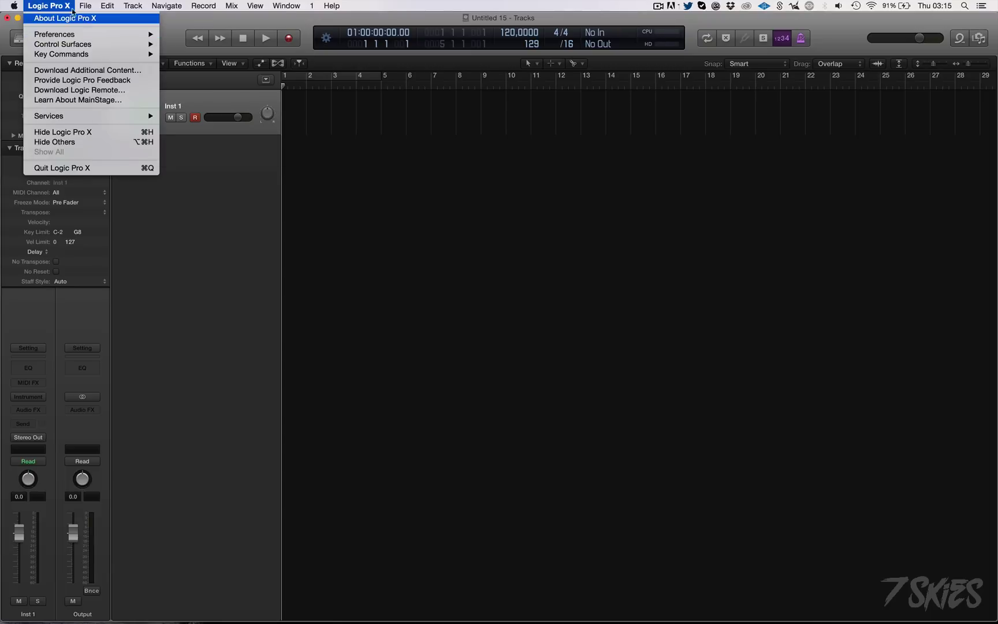
pyautogui.click(501, 250)
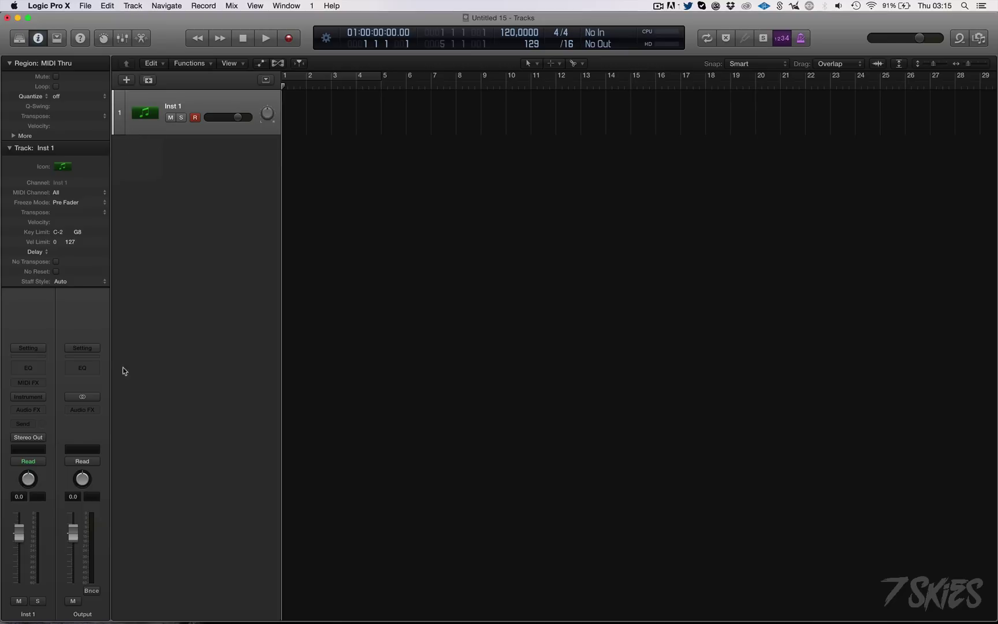
pyautogui.click(45, 398)
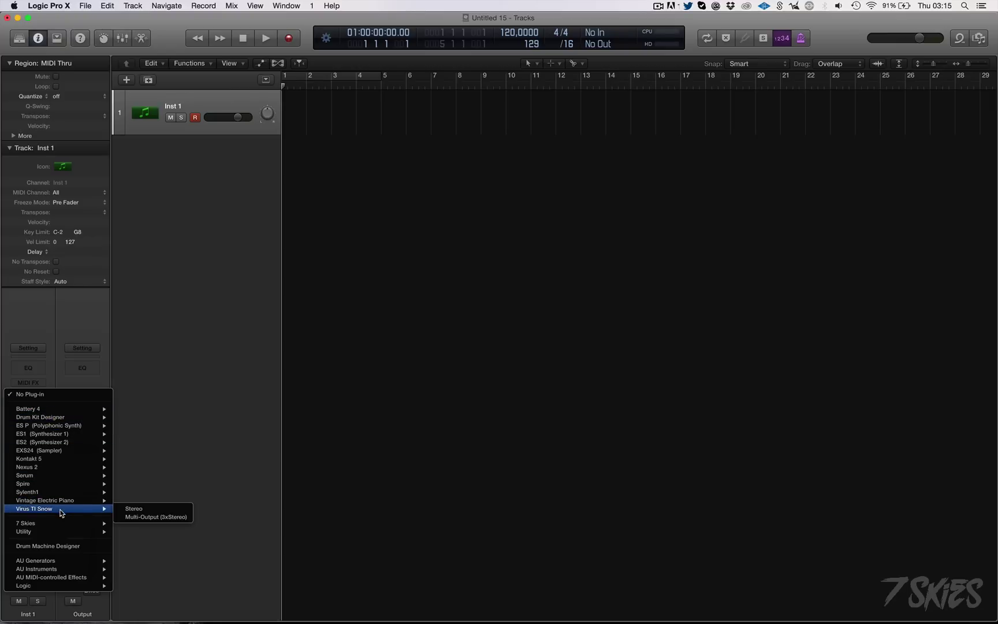
pyautogui.click(160, 403)
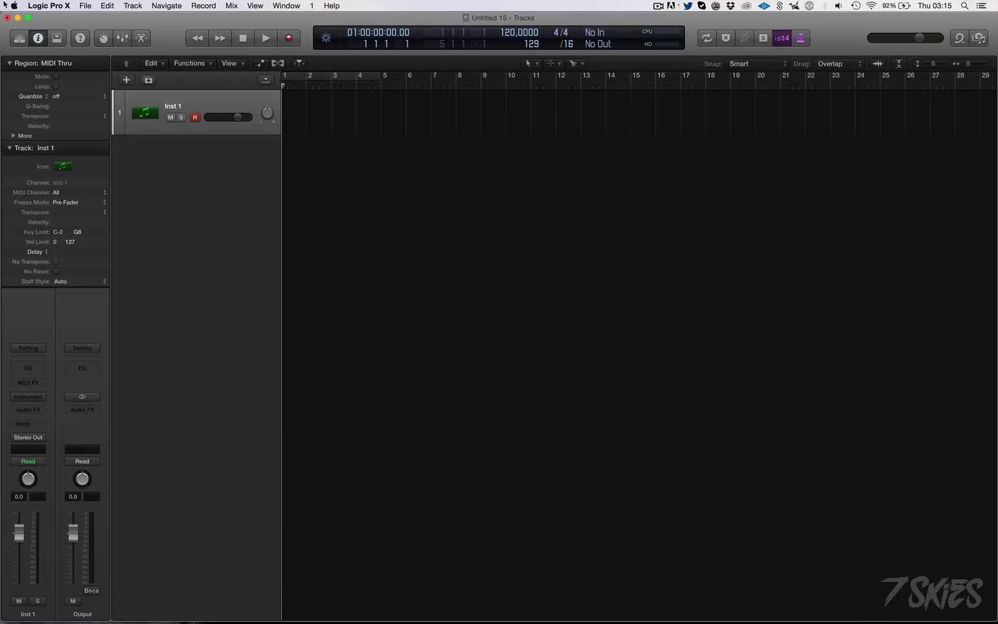
# Step: Open the Plug-in Manager from Logic Pro X > Preferences
pyautogui.click(49, 6)
pyautogui.moveTo(87, 34)
pyautogui.click(280, 146)
# Step: Browse the Plug-in Manager's Show All, Top Level and 7 Skies listings
pyautogui.scroll(-15, 362, 199)
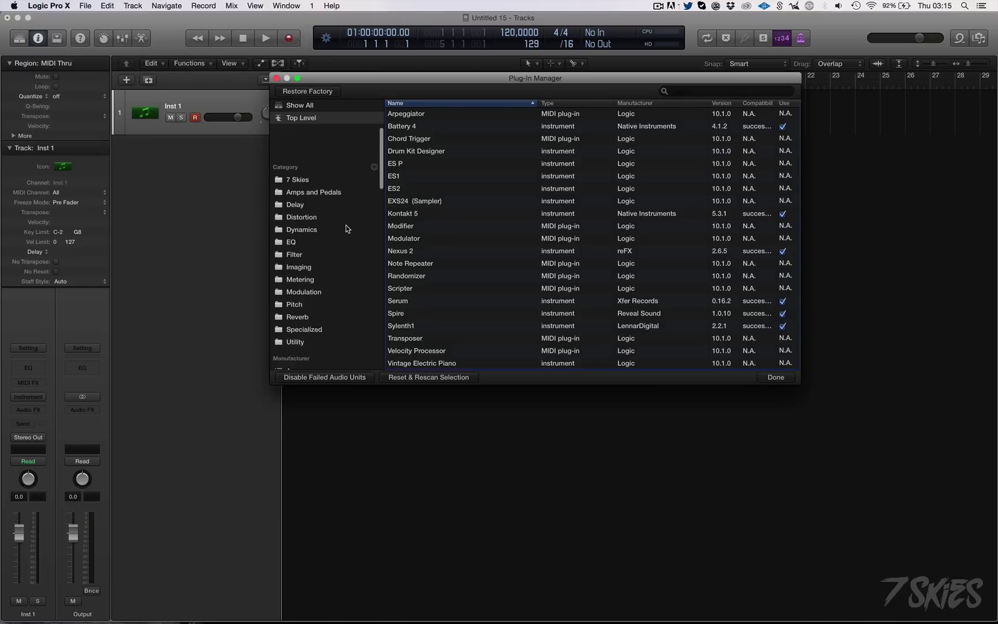
pyautogui.scroll(15, 346, 158)
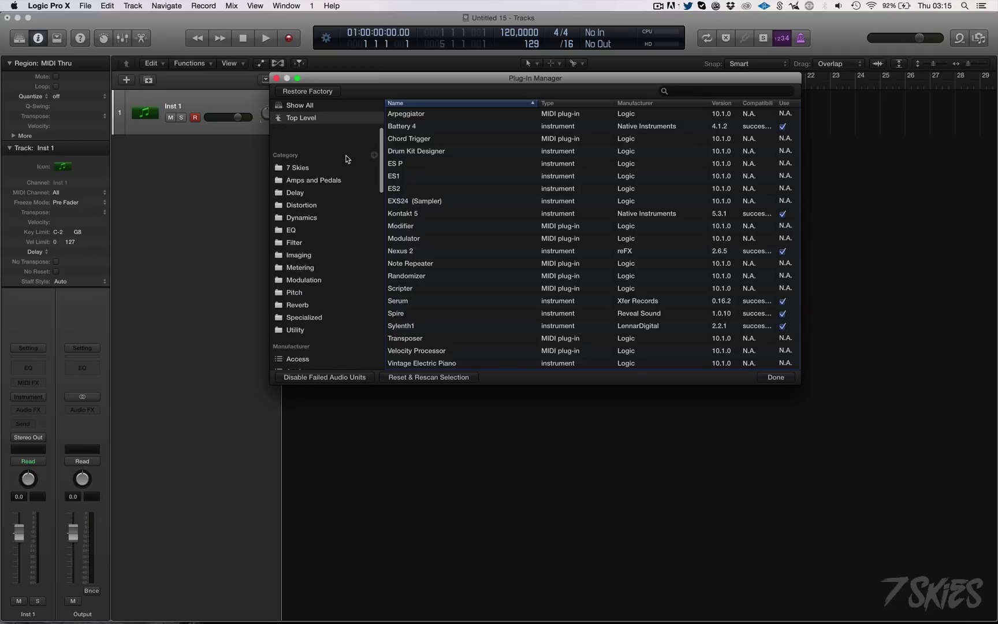
pyautogui.scroll(-2, 454, 174)
pyautogui.scroll(3, 454, 174)
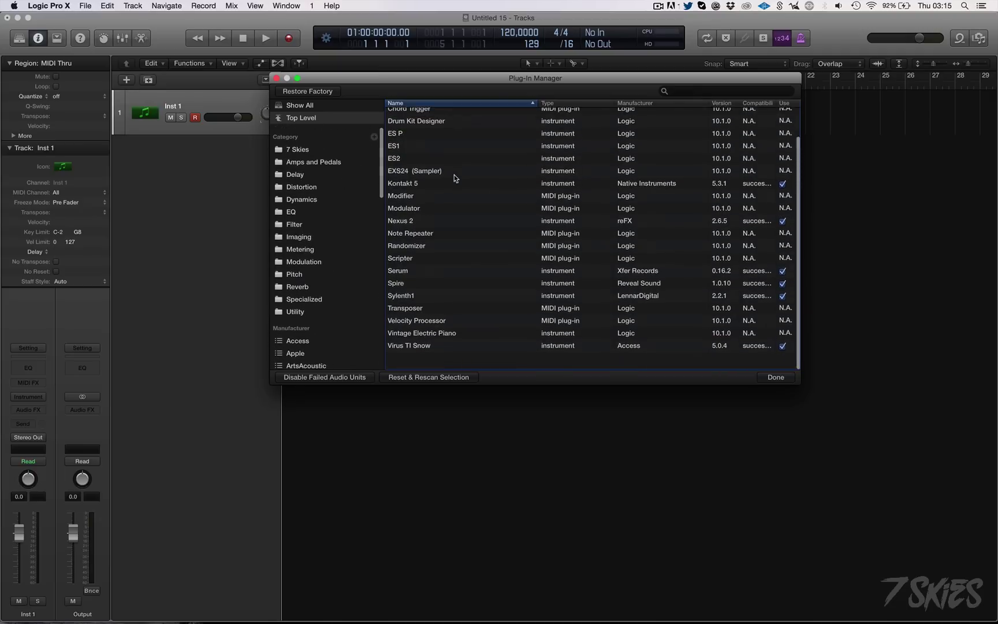
pyautogui.click(305, 107)
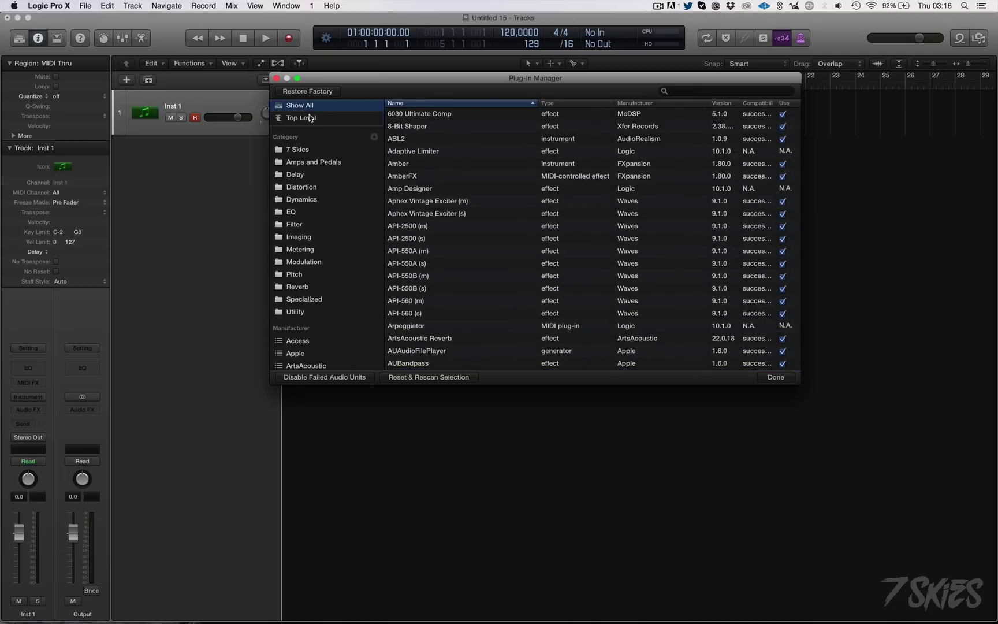
pyautogui.click(310, 118)
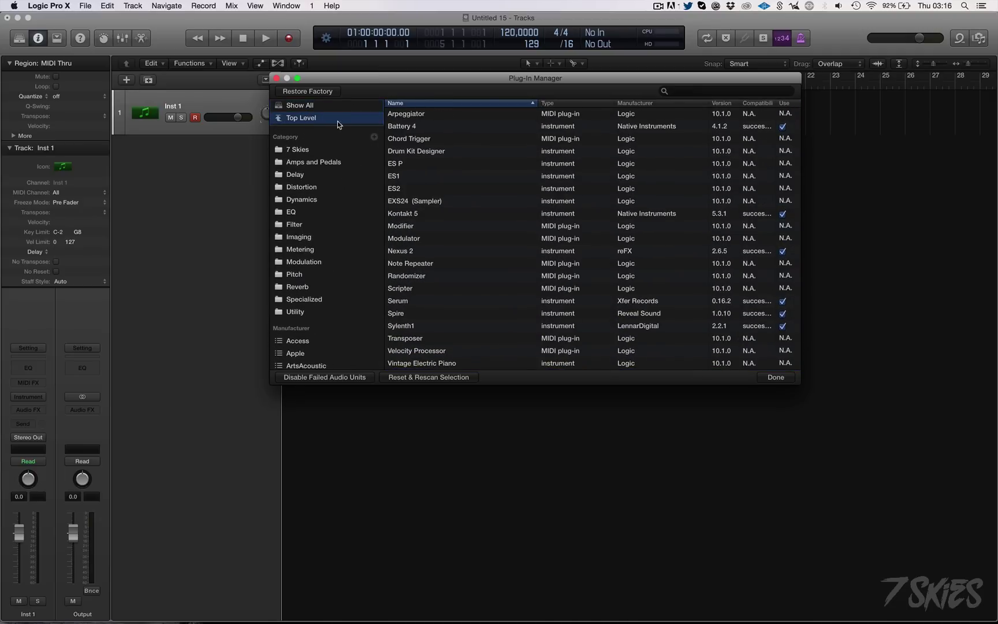
pyautogui.click(297, 152)
pyautogui.press('Down')
pyautogui.press('Down')
pyautogui.press('Down')
pyautogui.press('Down')
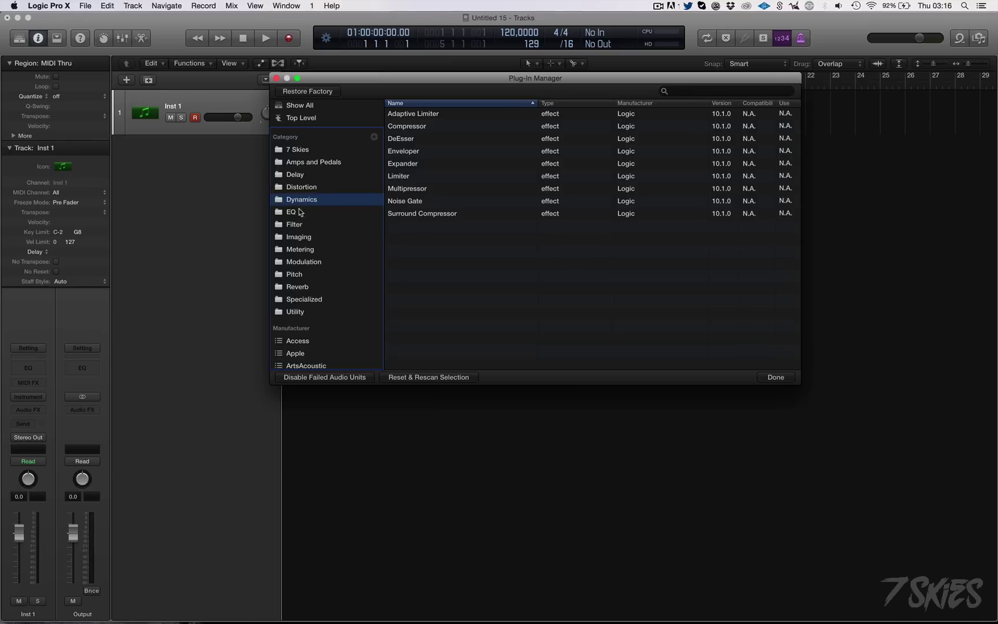
# Step: Check Amps and Pedals and 7 Skies, select Kontakt 5 under Top Level, then close with Done
pyautogui.click(312, 158)
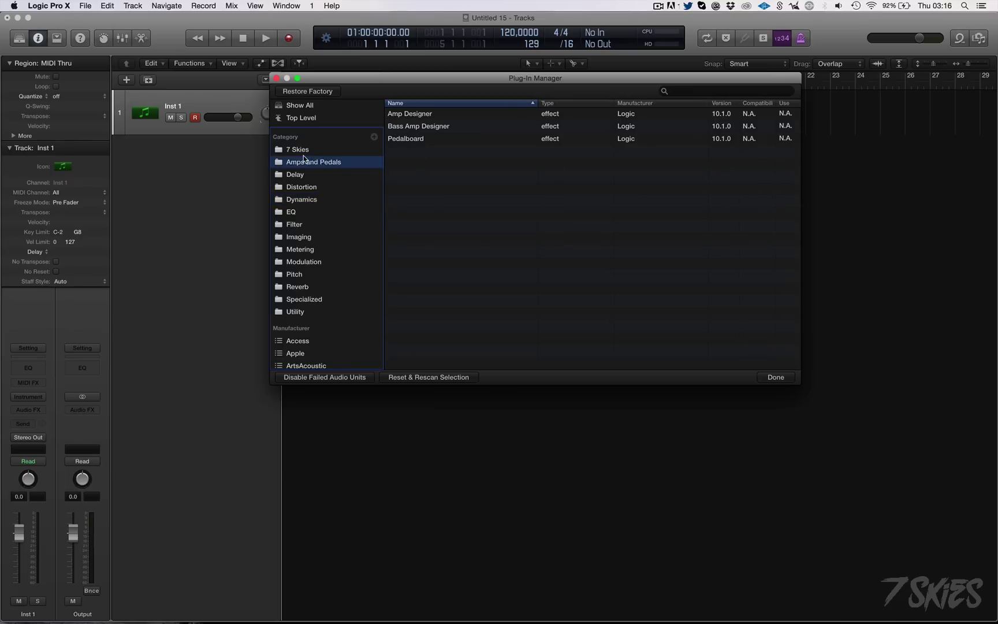
pyautogui.click(312, 150)
pyautogui.scroll(-15, 424, 177)
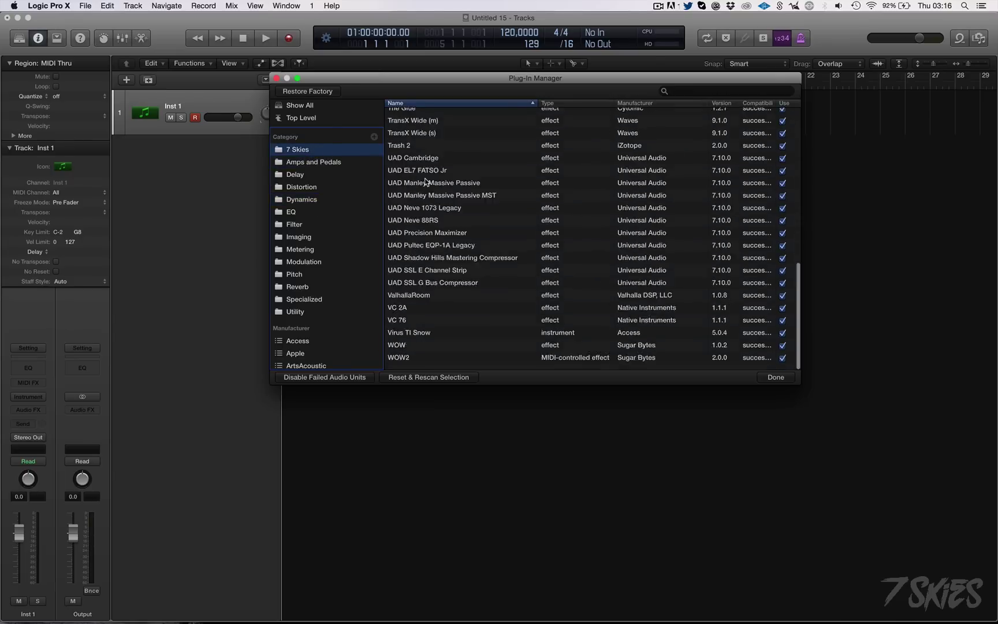
pyautogui.scroll(15, 425, 182)
pyautogui.click(306, 117)
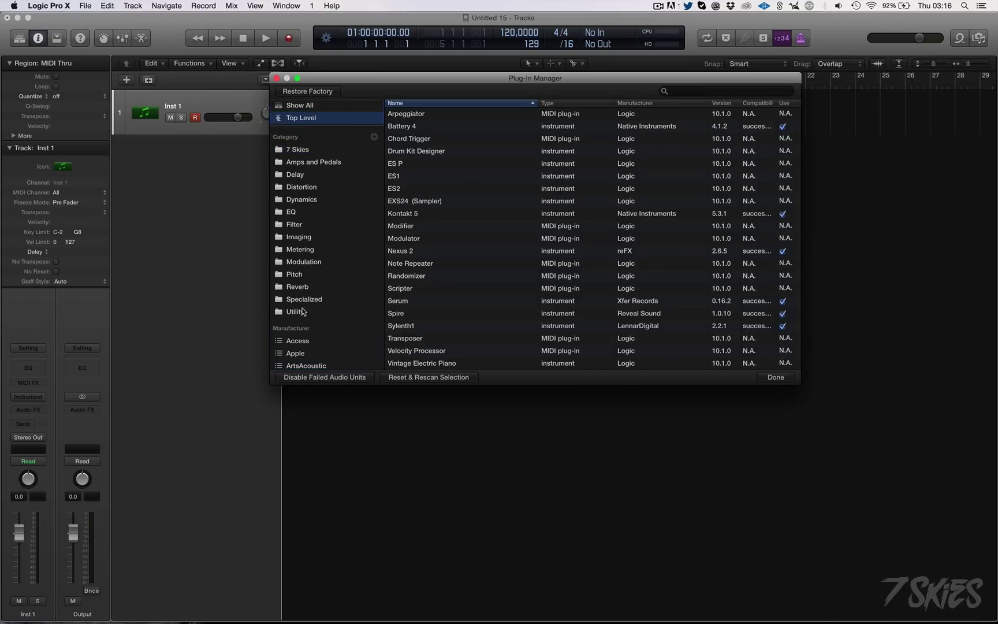
pyautogui.scroll(-3, 407, 173)
pyautogui.scroll(3, 407, 173)
pyautogui.click(410, 218)
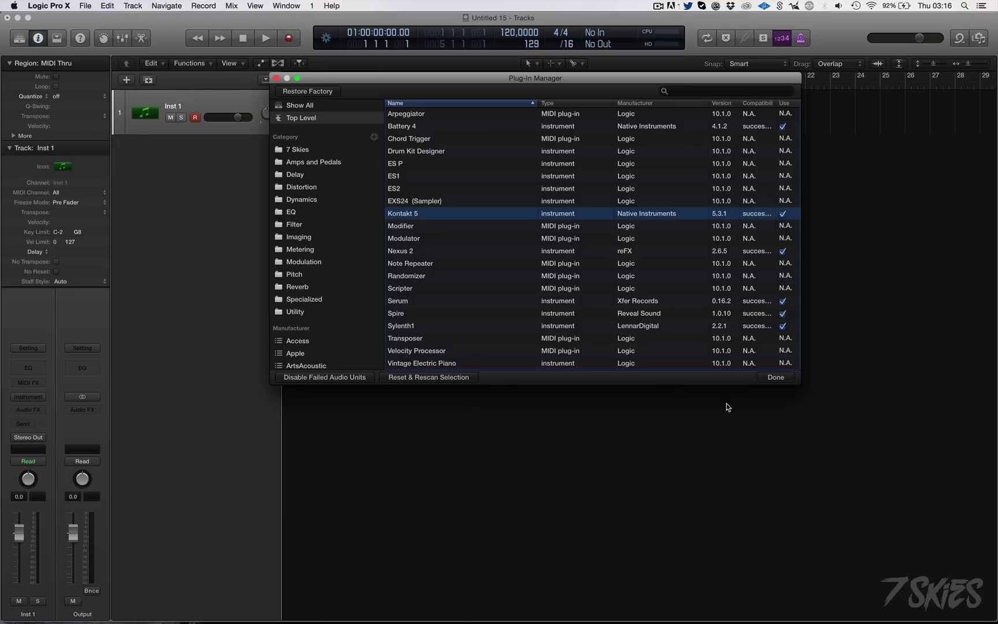
pyautogui.click(773, 377)
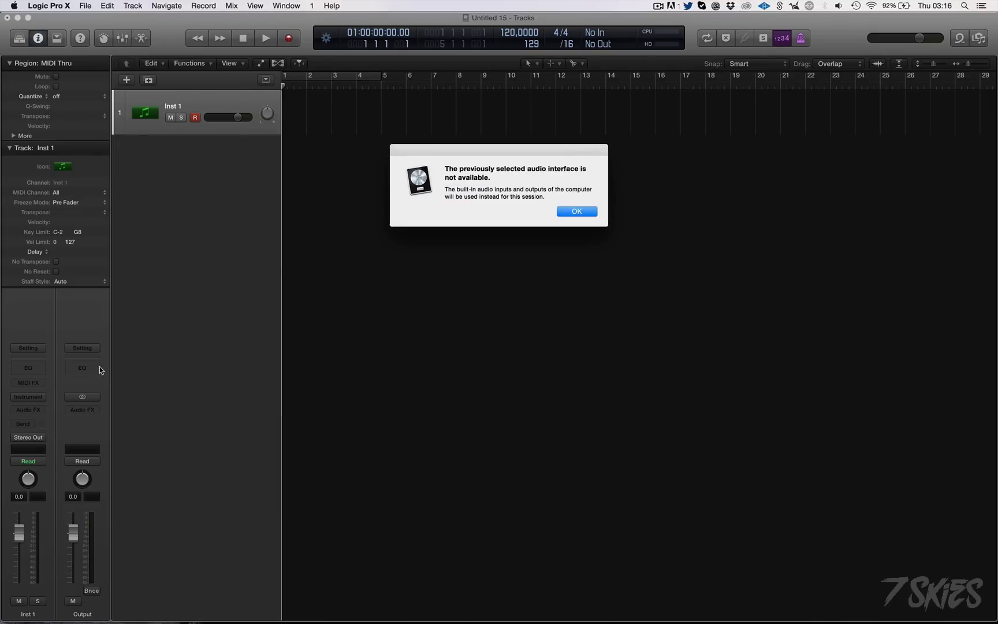
# Step: Dismiss the audio interface warning with Return and bring up Inst 1's instrument plug-in list
pyautogui.press('Return')
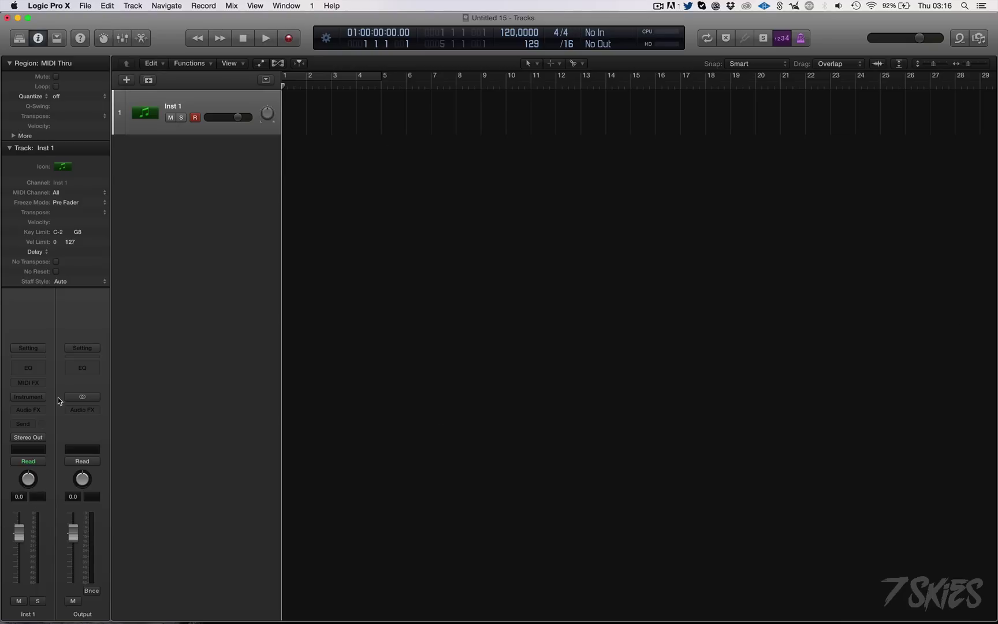
pyautogui.click(42, 396)
pyautogui.moveTo(55, 409)
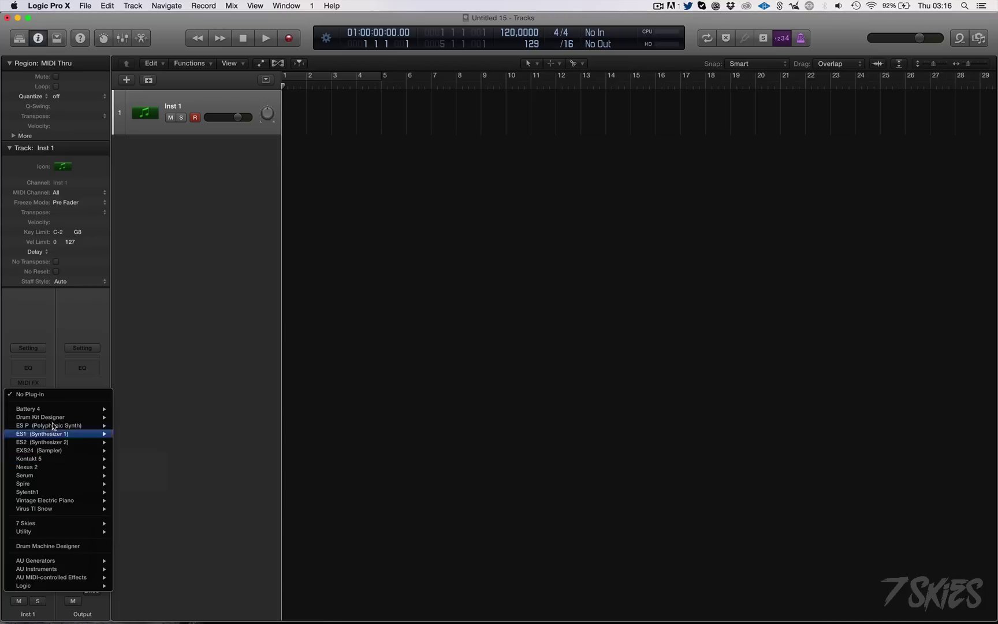
# Step: Browse AU Instruments > Native Instruments down to Reaktor5's output layout options
pyautogui.click(174, 335)
pyautogui.click(42, 397)
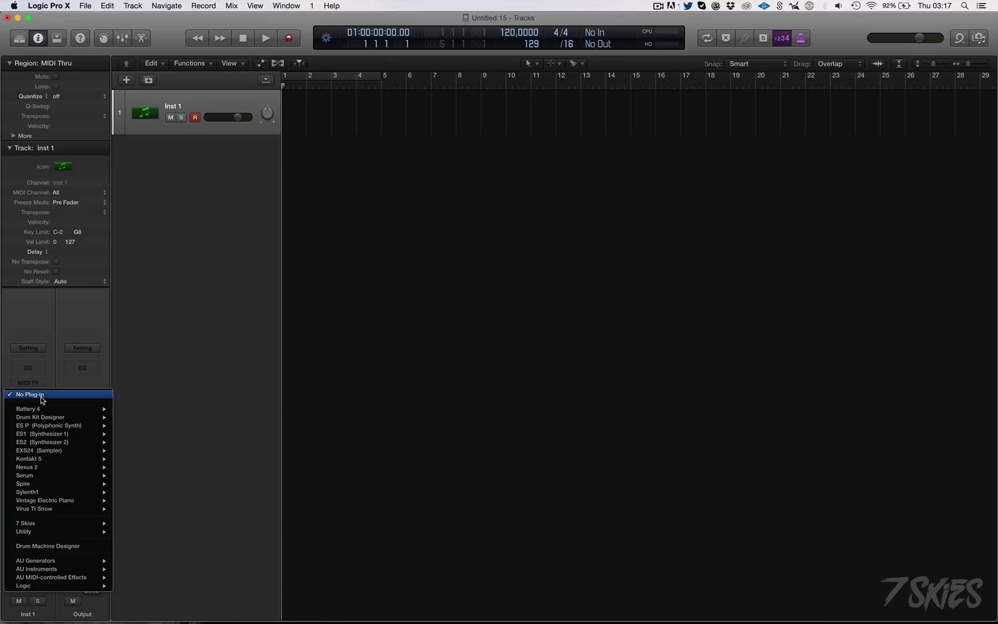
pyautogui.moveTo(78, 535)
pyautogui.moveTo(84, 569)
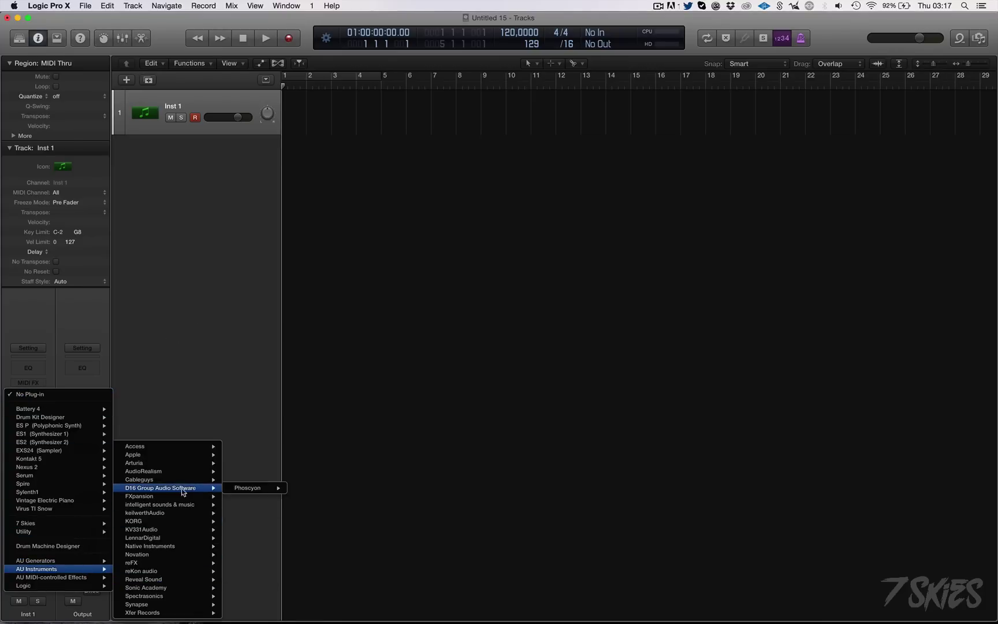
pyautogui.moveTo(180, 547)
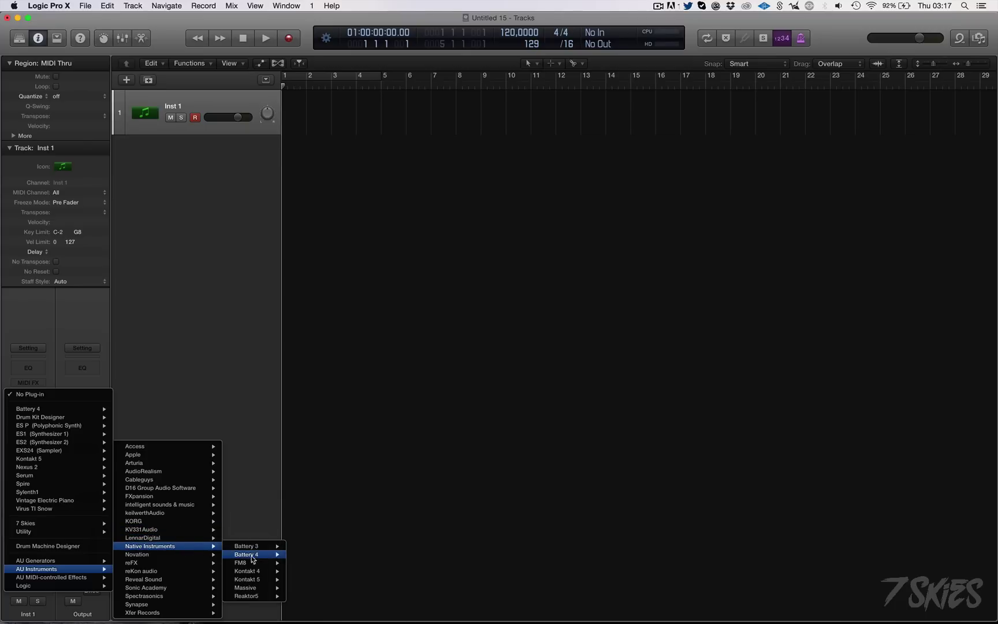
pyautogui.moveTo(261, 595)
pyautogui.click(329, 587)
# Step: Go through the instrument list to Battery 4 > Stereo
pyautogui.click(28, 394)
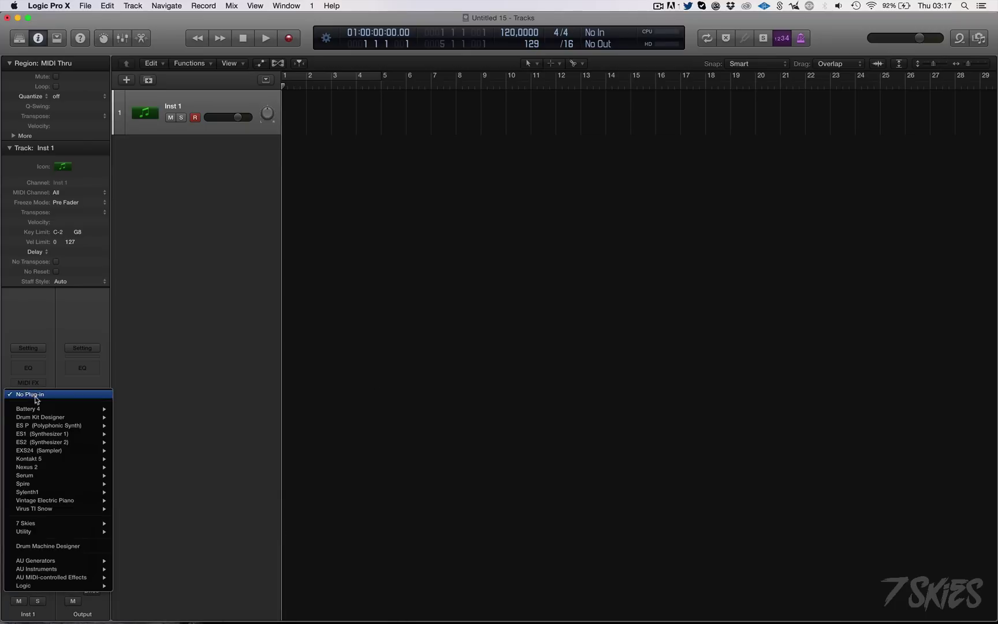
pyautogui.moveTo(52, 412)
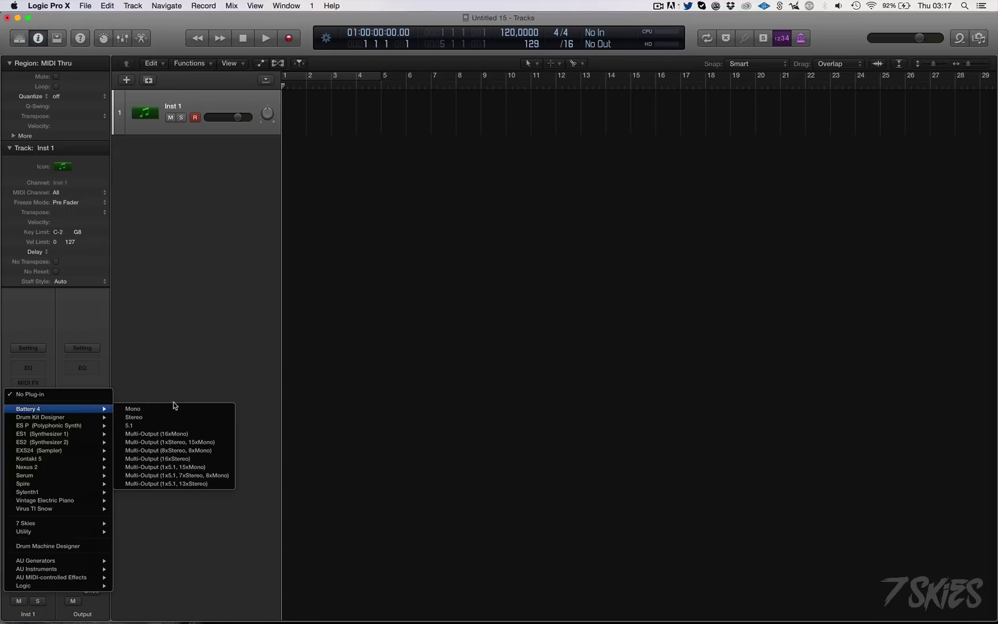
pyautogui.click(197, 423)
pyautogui.click(40, 410)
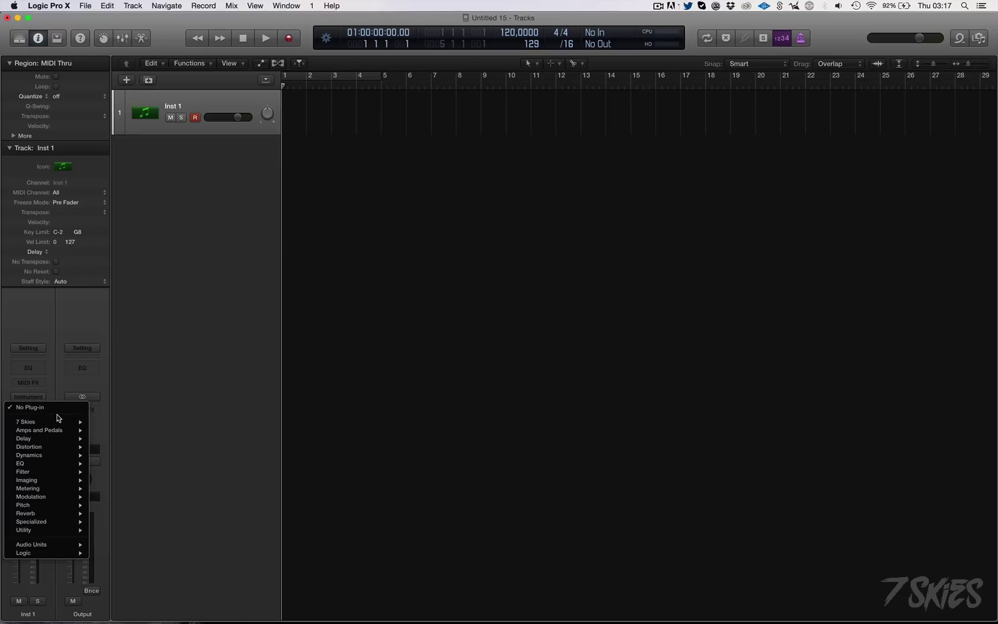
# Step: Insert 7 Skies > CamelCrusher as Mono->Stereo in Inst 1's Audio FX slot
pyautogui.moveTo(60, 423)
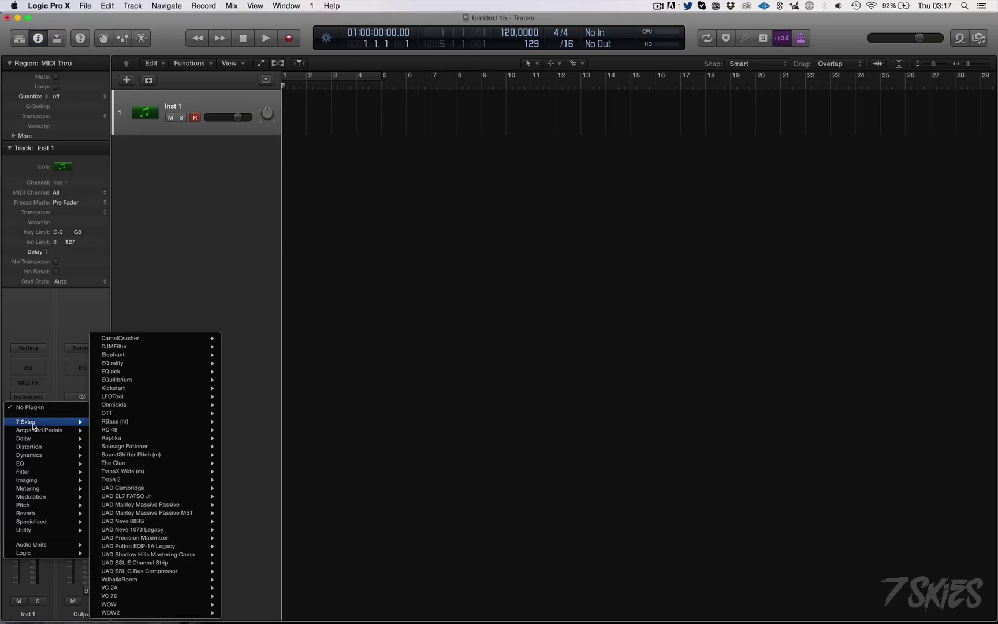
pyautogui.moveTo(135, 406)
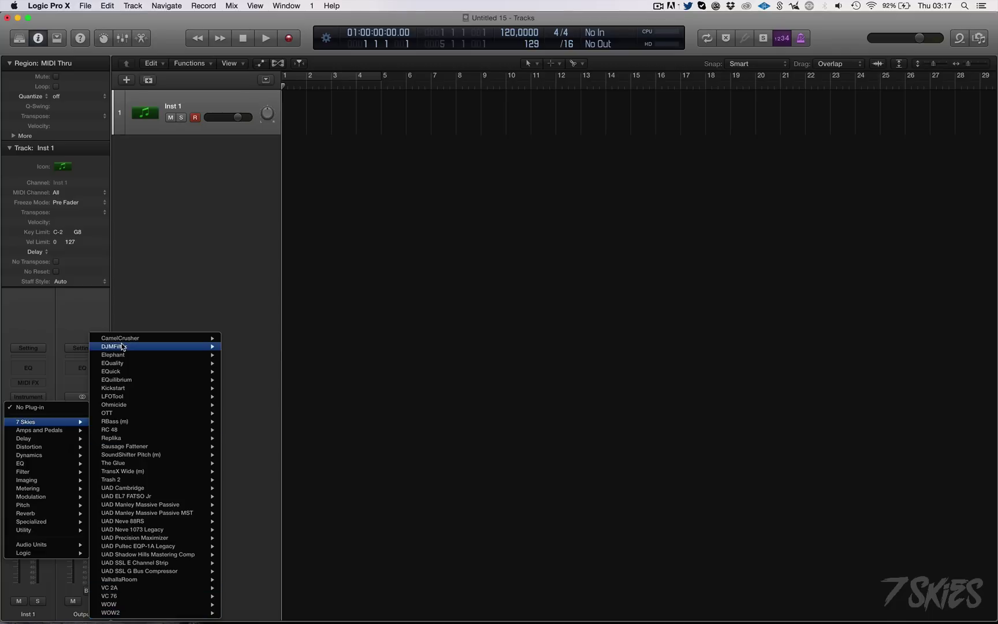
pyautogui.moveTo(46, 552)
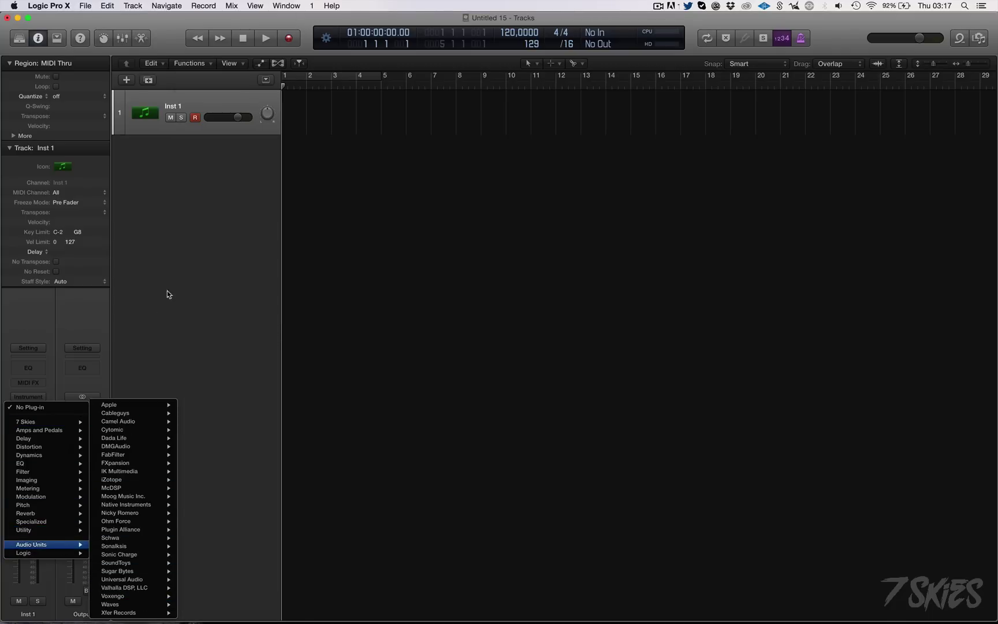
pyautogui.moveTo(154, 390)
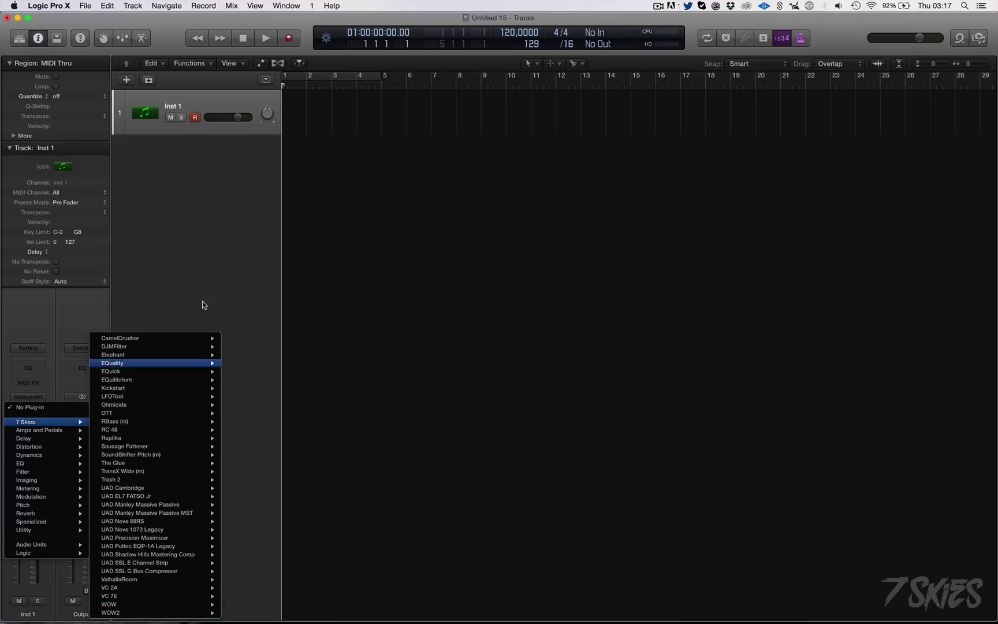
pyautogui.moveTo(172, 339)
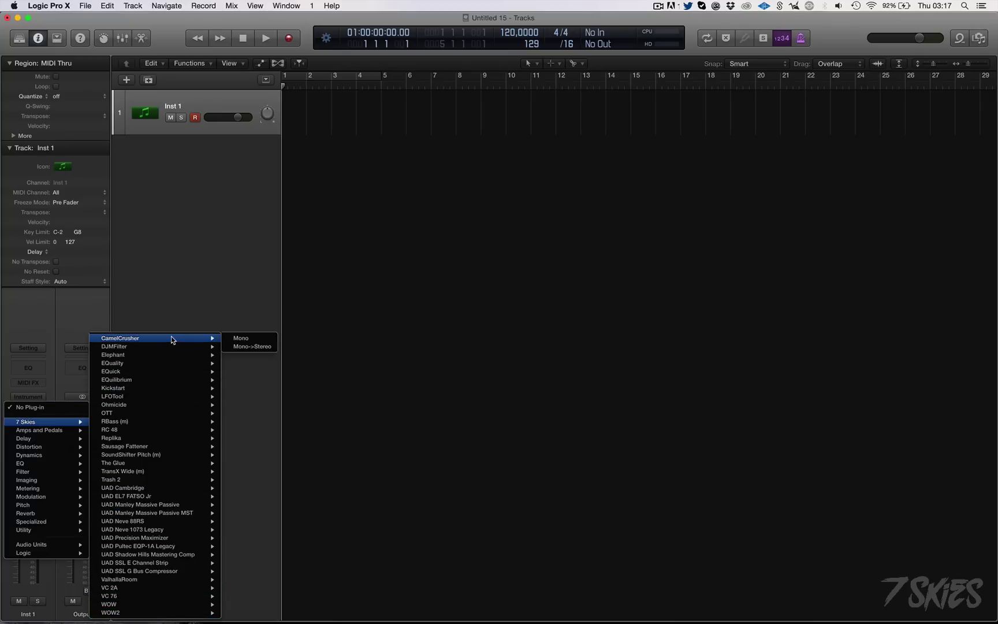
pyautogui.click(250, 345)
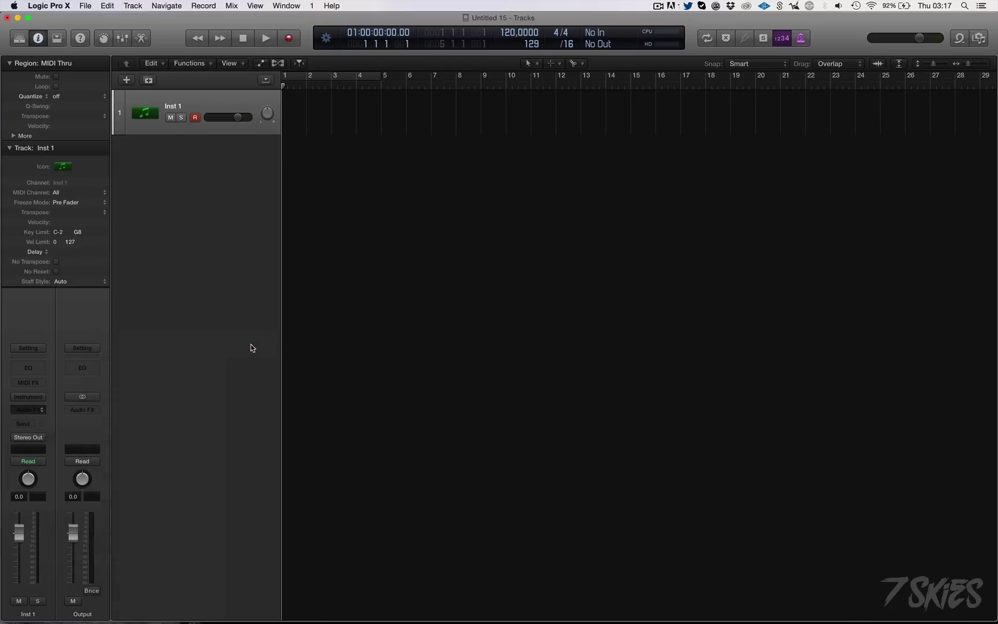
# Step: Close the CamelCrusher window, set its slot to No Plug-in, and glance at the File menu
pyautogui.moveTo(61, 54); pyautogui.dragTo(536, 86)
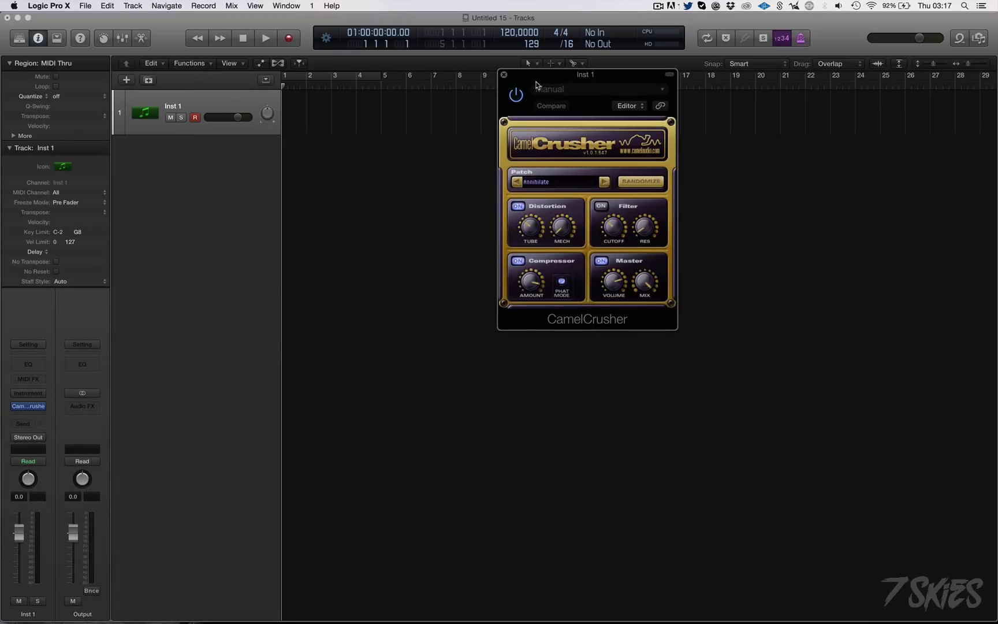
pyautogui.click(504, 74)
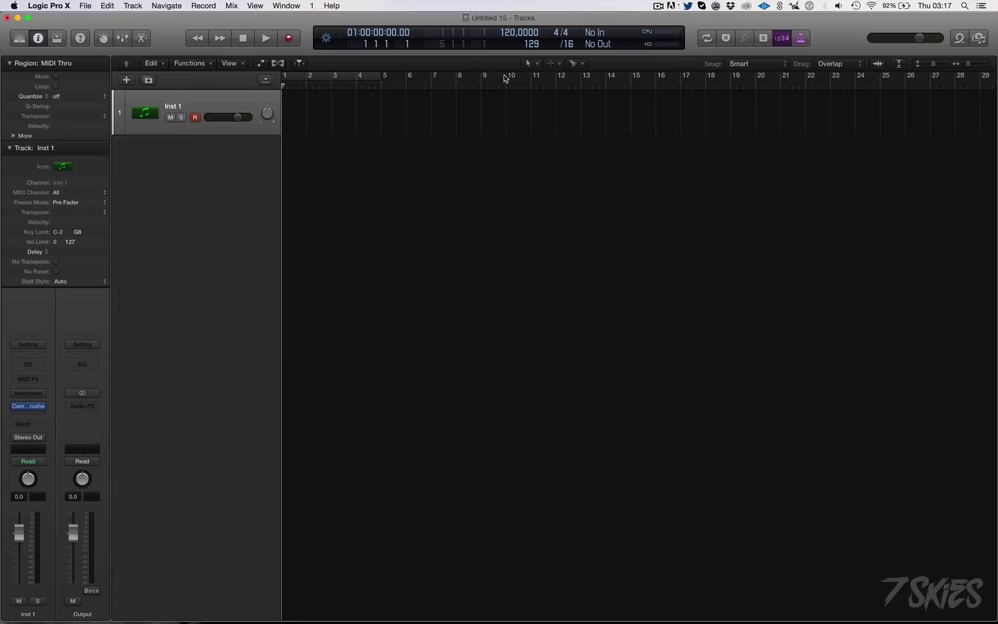
pyautogui.click(41, 409)
pyautogui.click(26, 416)
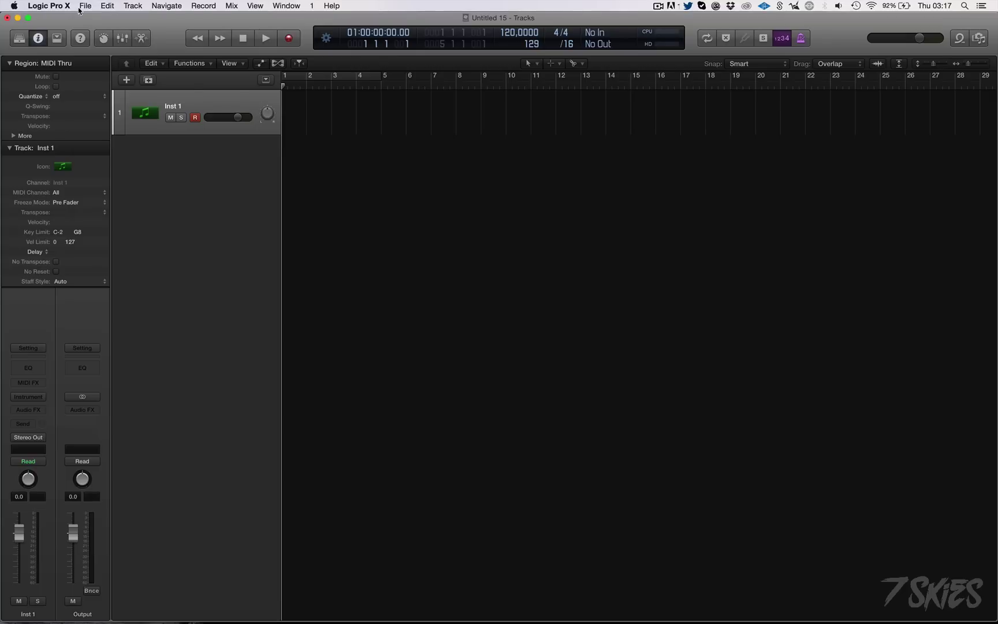
pyautogui.click(84, 7)
pyautogui.click(82, 8)
# Step: With the Pencil tool, draw a one-bar Inst 1 region, loop it with L, and stop the loop at bar 5
pyautogui.click(556, 64)
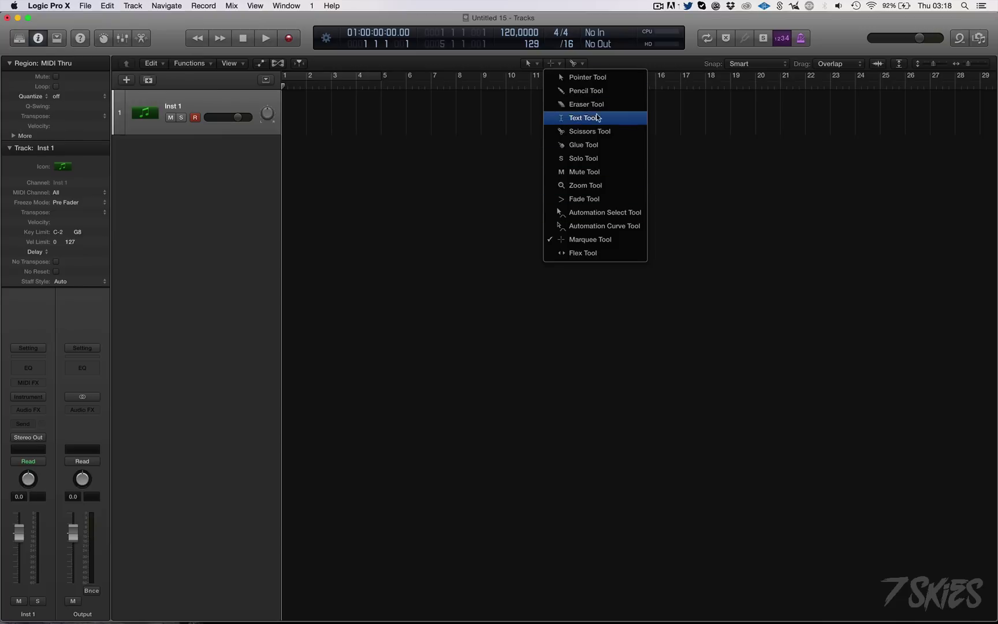
pyautogui.click(586, 91)
pyautogui.click(292, 117)
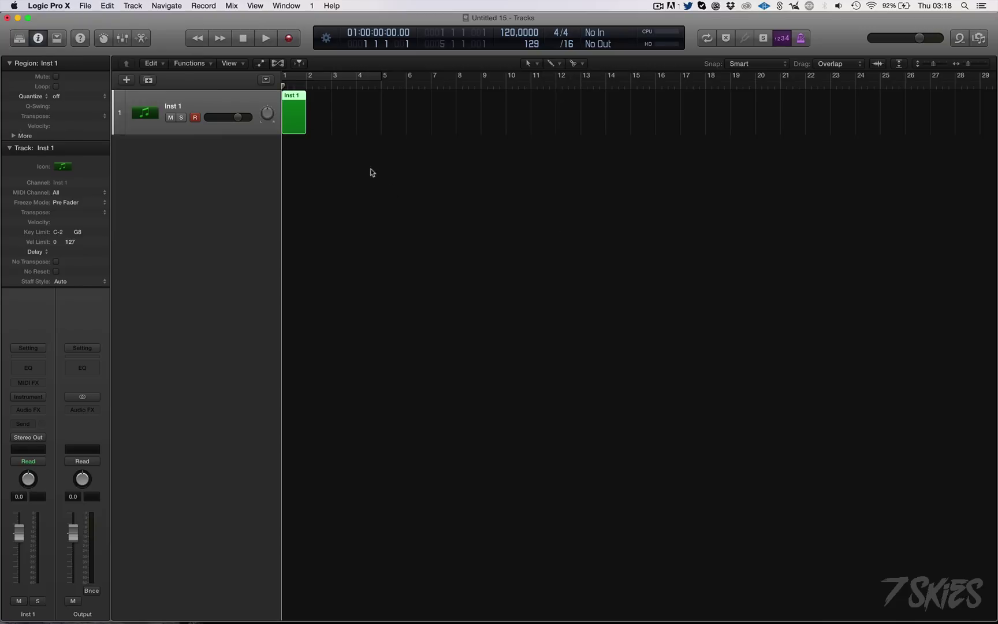
pyautogui.press('z')
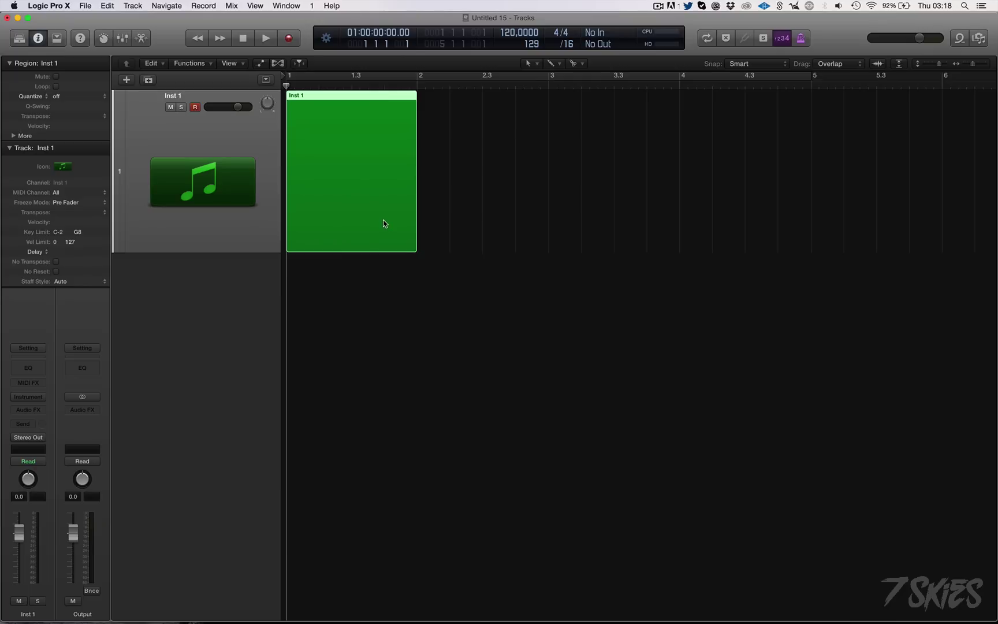
pyautogui.press('l')
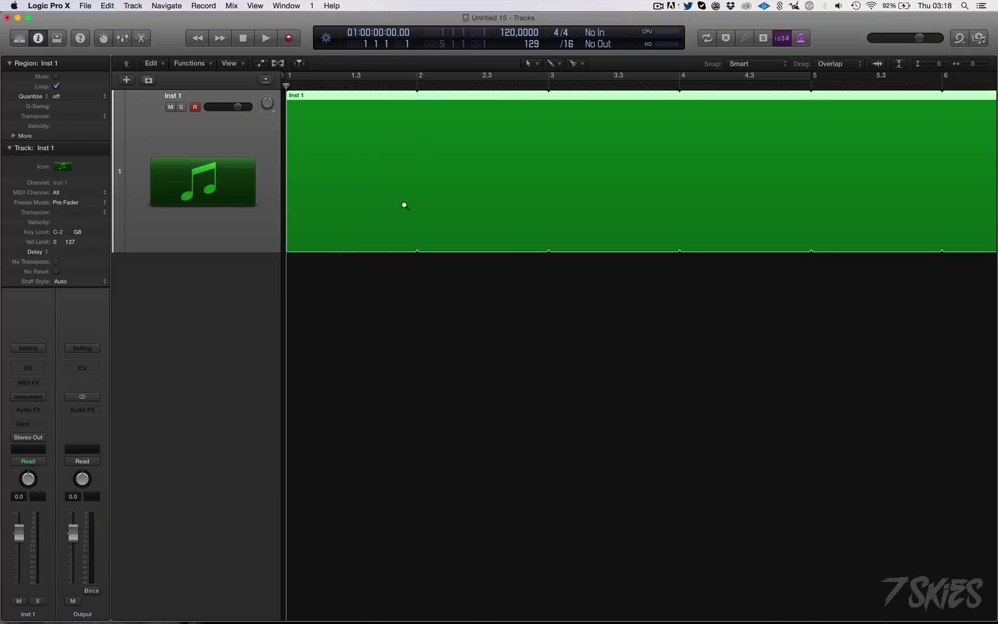
pyautogui.keyDown('ctrl'); pyautogui.keyDown('alt'); pyautogui.click(387, 194); pyautogui.keyUp('alt'); pyautogui.keyUp('ctrl')
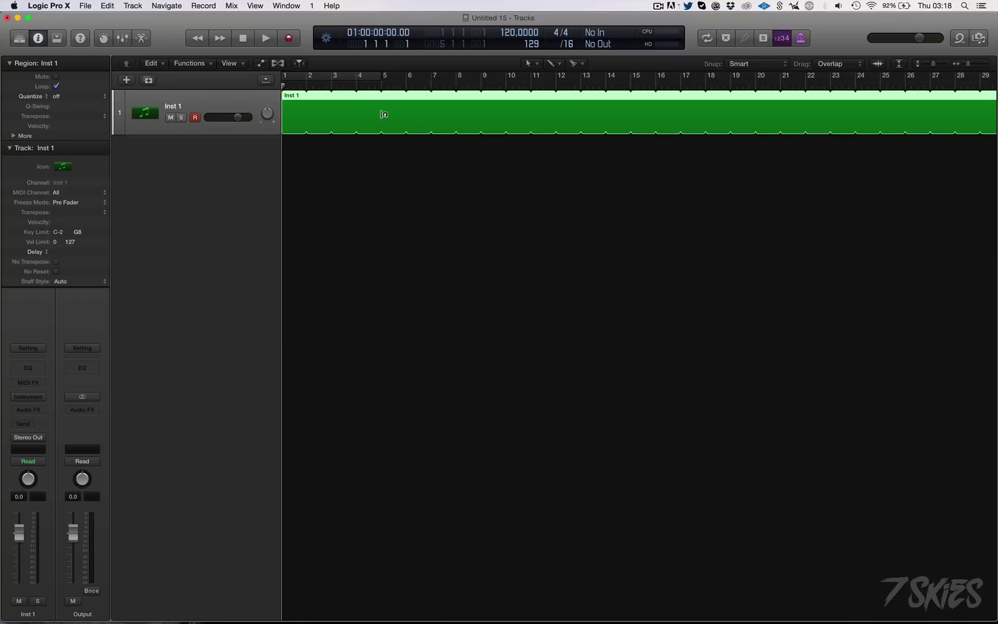
pyautogui.moveTo(387, 111); pyautogui.dragTo(381, 112)
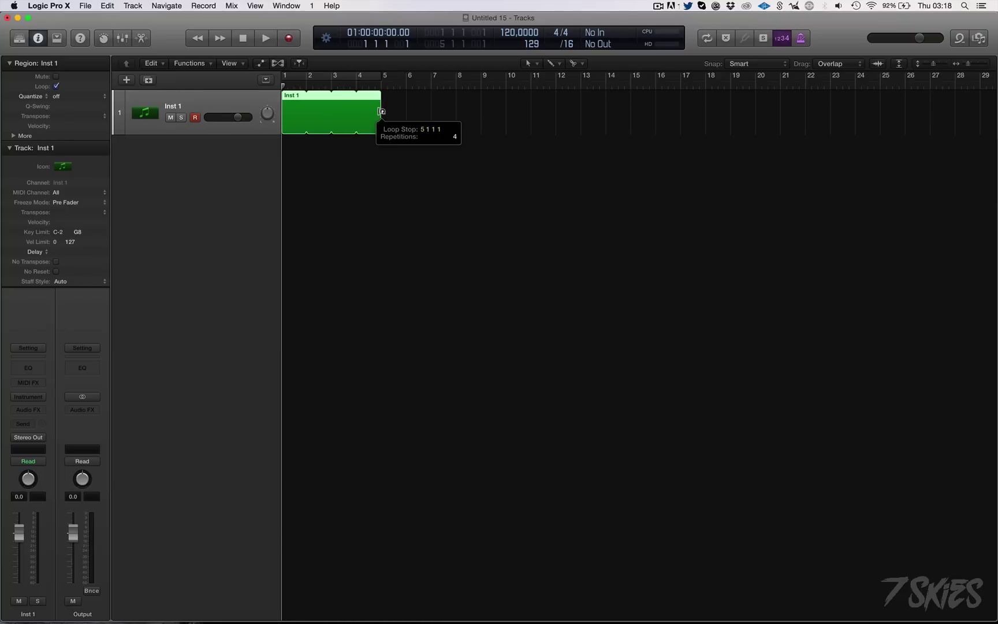
# Step: Add an Inst 2 track and create a region there stretched from bar 1 to bar 5
pyautogui.doubleClick(223, 150)
pyautogui.doubleClick(285, 163)
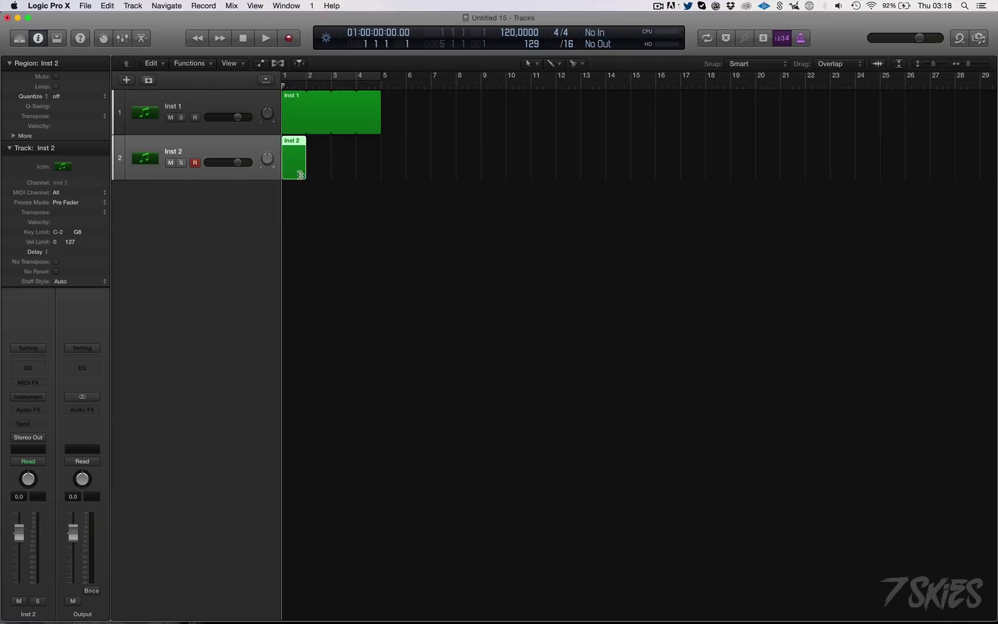
pyautogui.moveTo(354, 175); pyautogui.dragTo(394, 167)
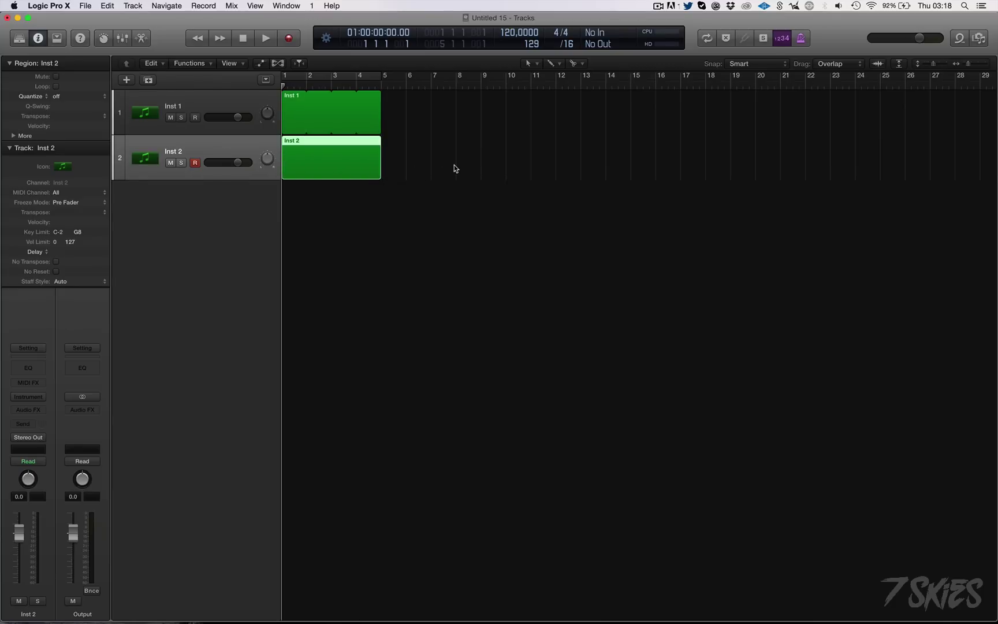
pyautogui.press('z')
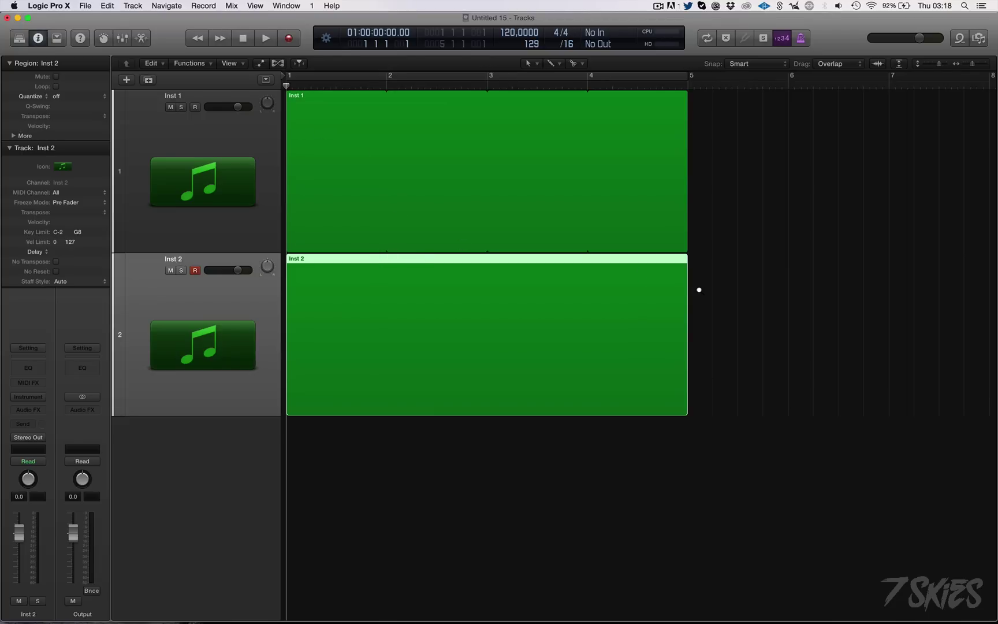
pyautogui.press('z')
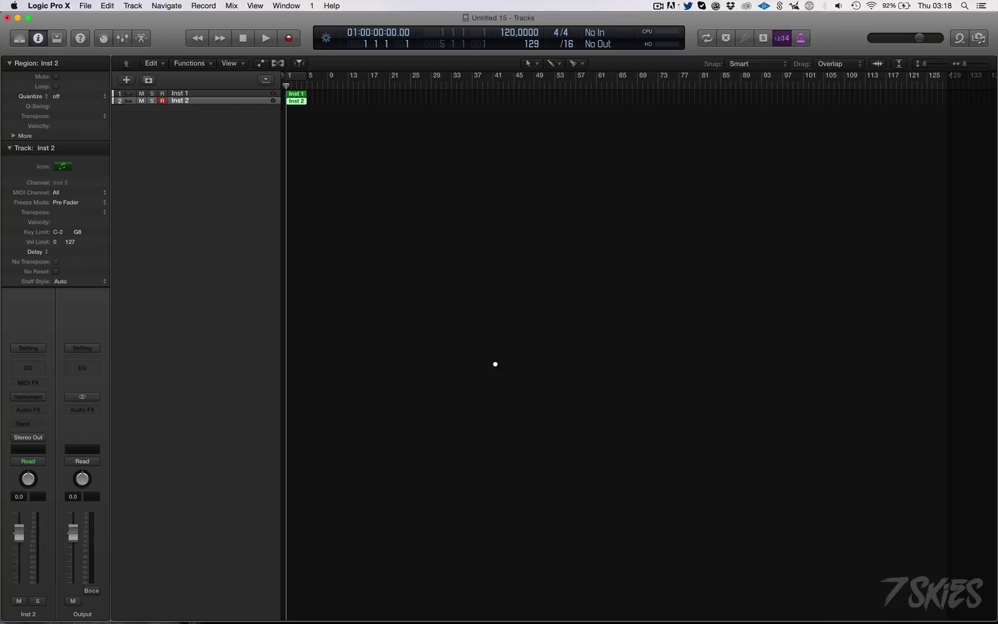
pyautogui.click(499, 366)
# Step: Move the playhead to bar 9, zoom in on the first bars, and make track rows taller
pyautogui.click(329, 85)
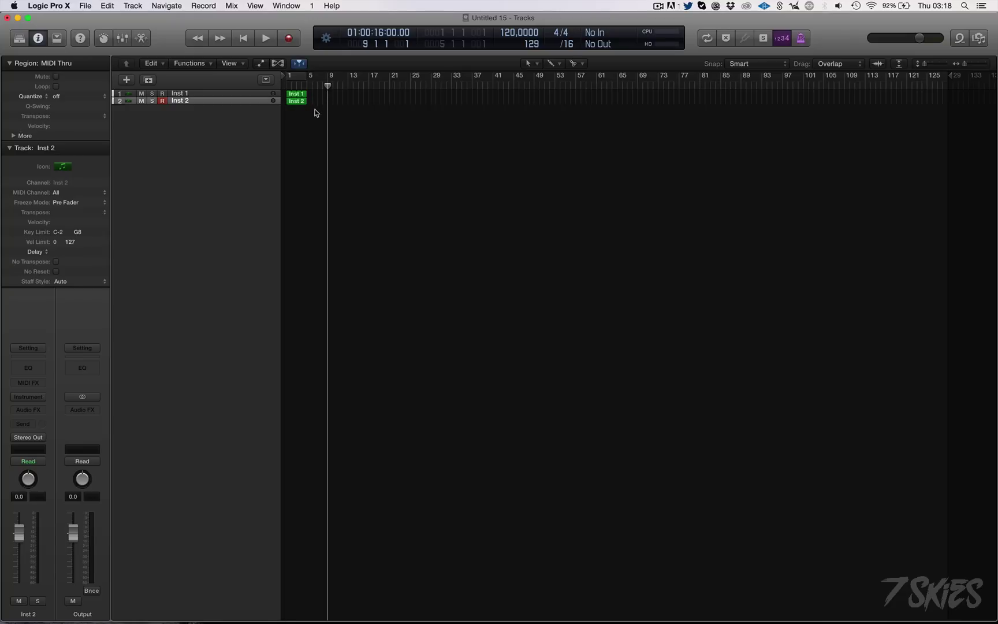
pyautogui.press('z')
pyautogui.press('super+Down')
pyautogui.press('super+Down')
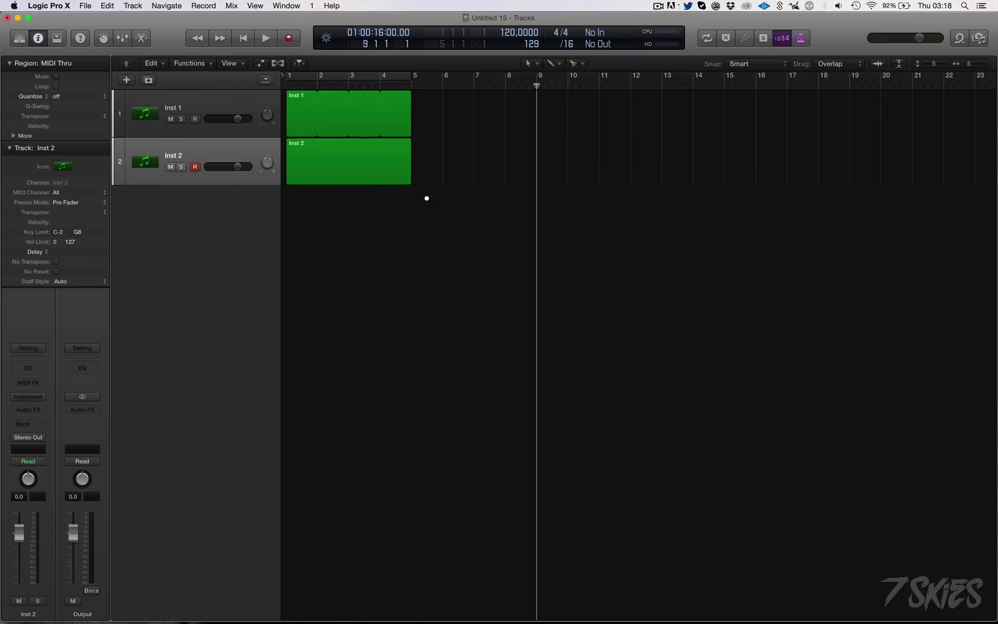
pyautogui.press('super+Right')
pyautogui.hscroll(-3, 429, 200)
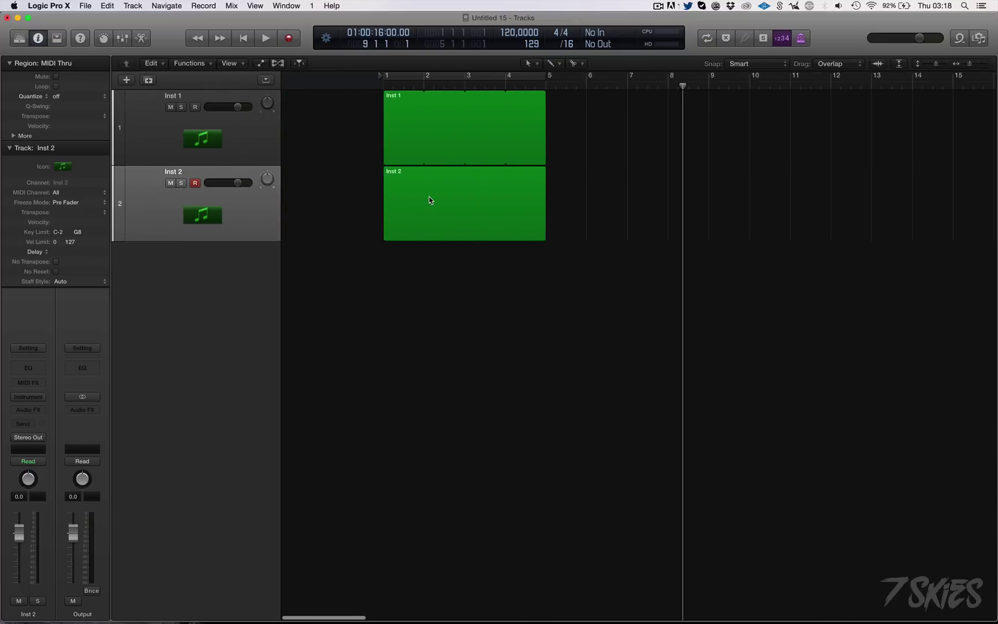
pyautogui.click(329, 120)
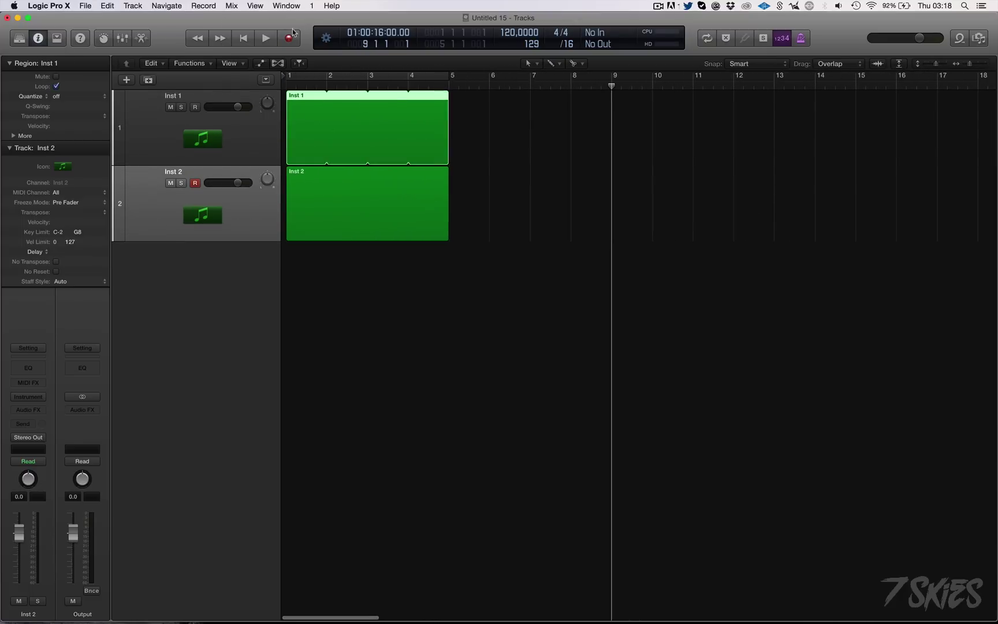
pyautogui.click(561, 371)
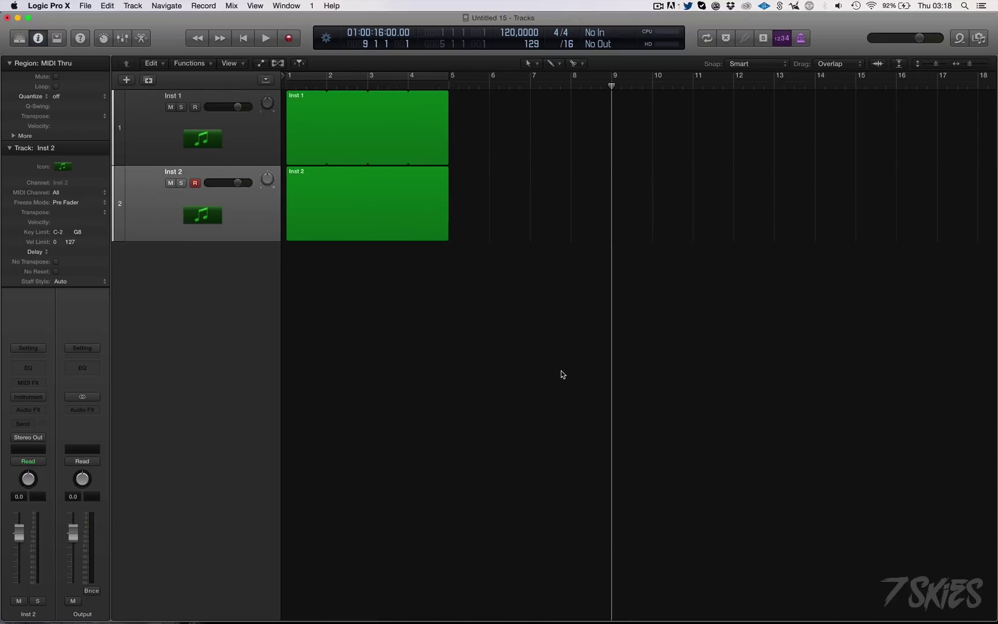
pyautogui.click(60, 5)
pyautogui.moveTo(72, 35)
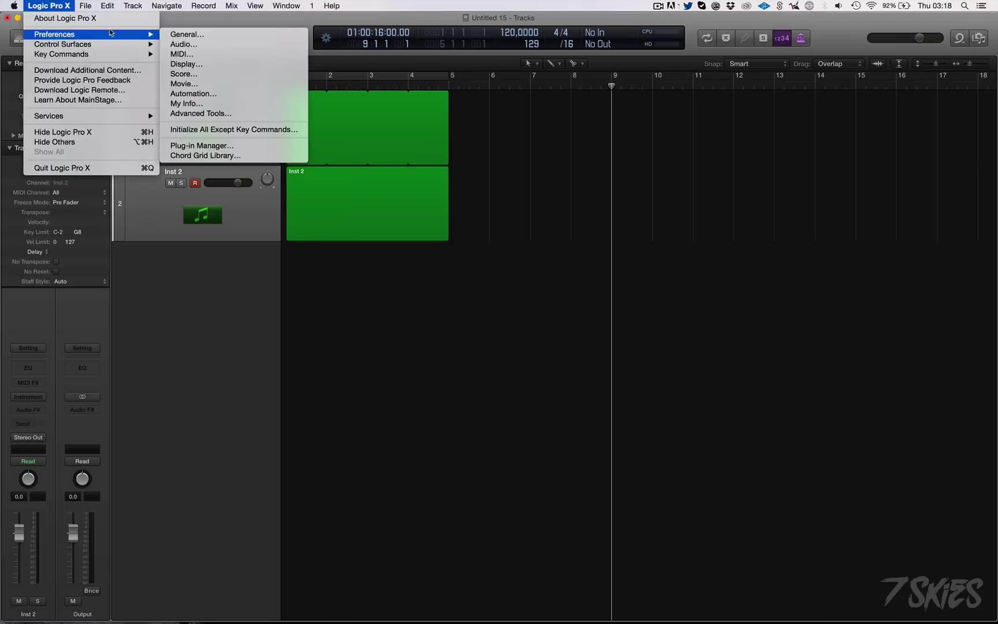
# Step: Tick Shaded Loops in Display > Tracks preferences and close Preferences
pyautogui.click(184, 64)
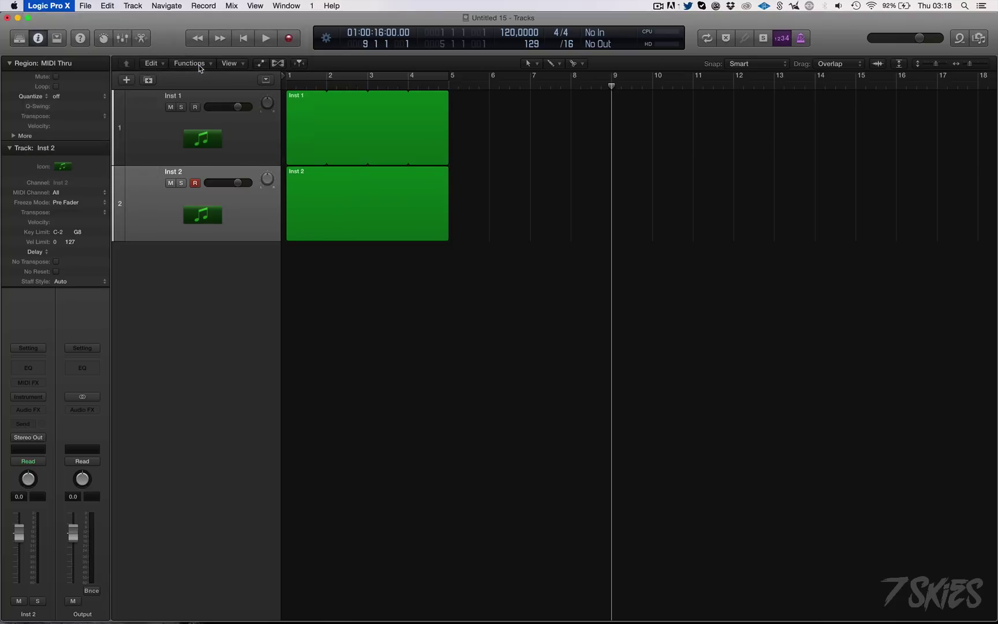
pyautogui.click(516, 283)
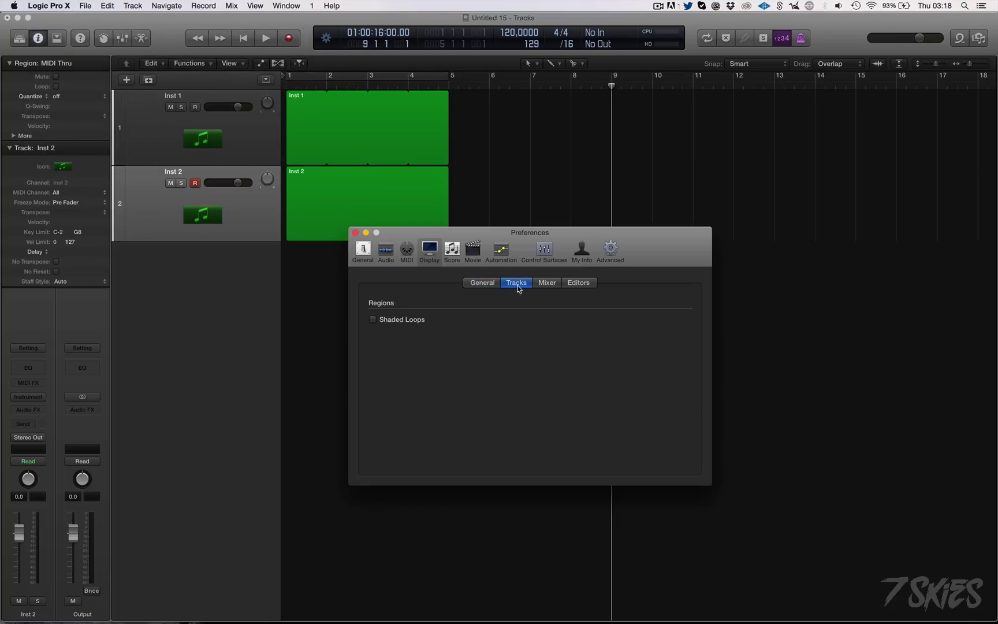
pyautogui.click(373, 321)
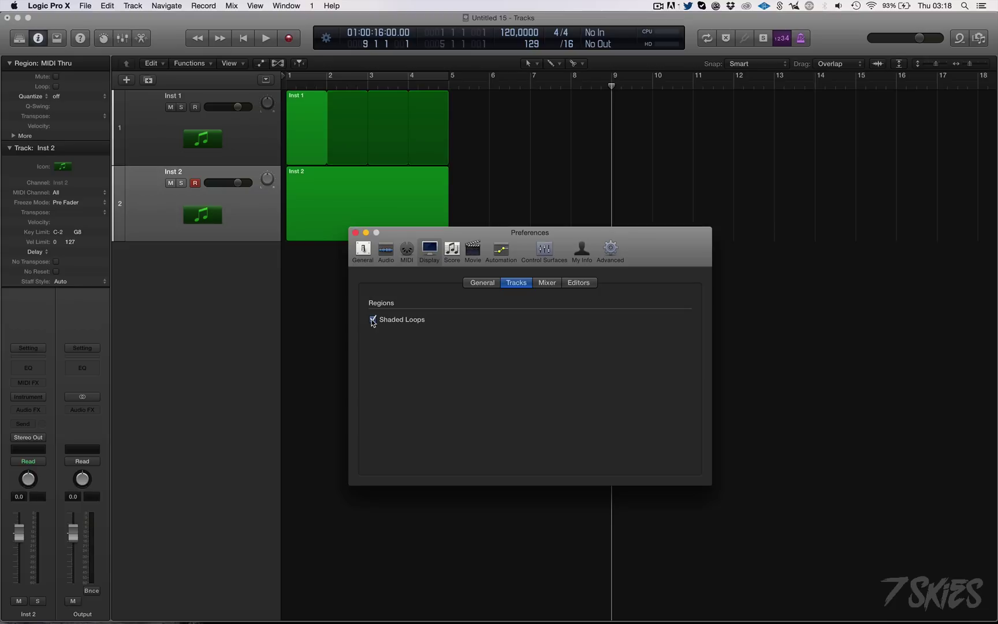
pyautogui.click(356, 233)
# Step: Select the Inst 1 and Inst 2 regions, then open the Inst 1 region in the Piano Roll
pyautogui.click(347, 124)
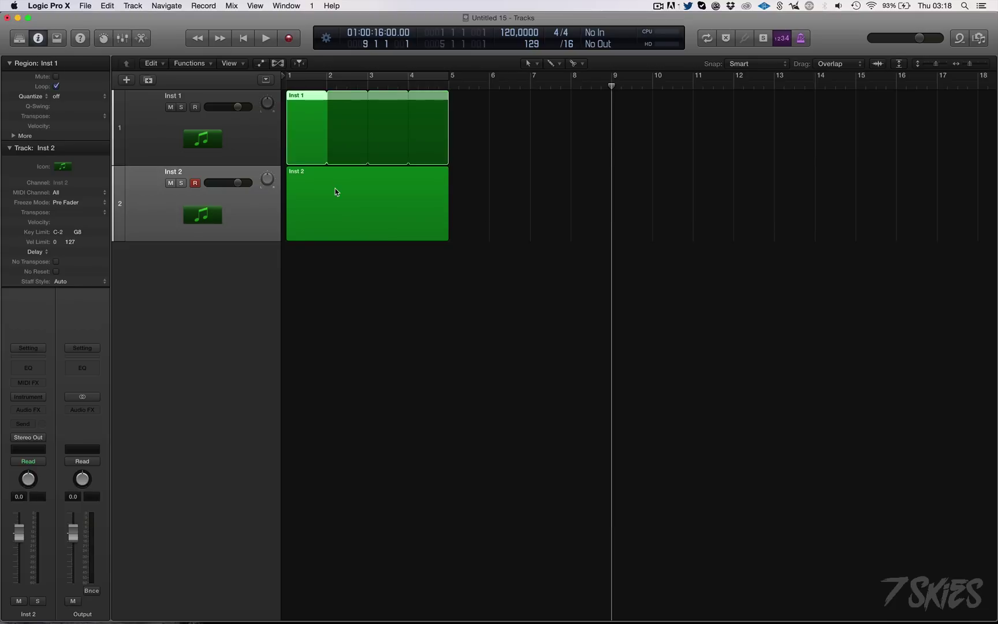
pyautogui.click(335, 189)
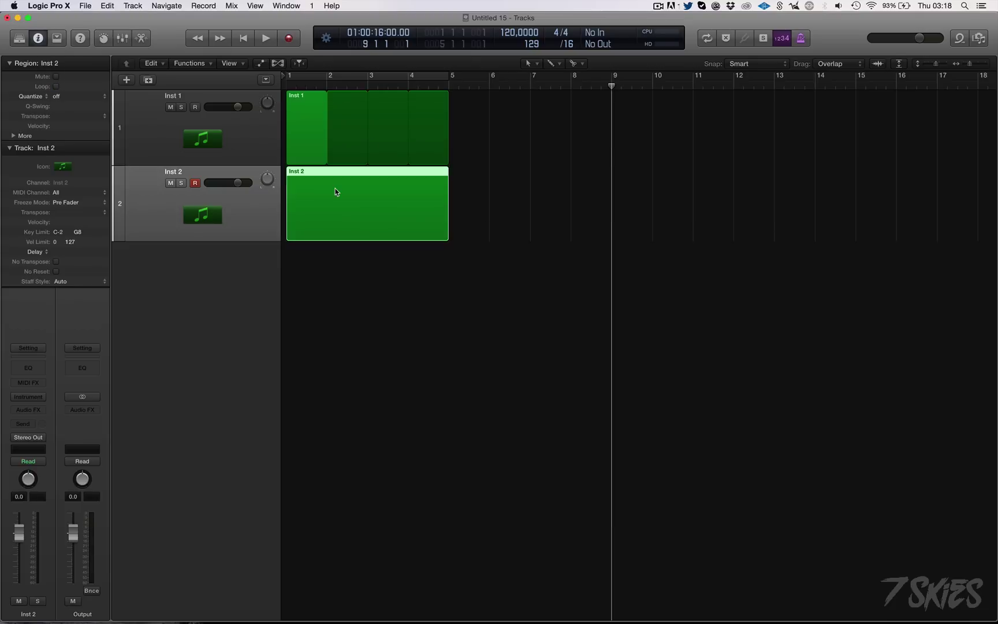
pyautogui.click(403, 304)
pyautogui.doubleClick(307, 135)
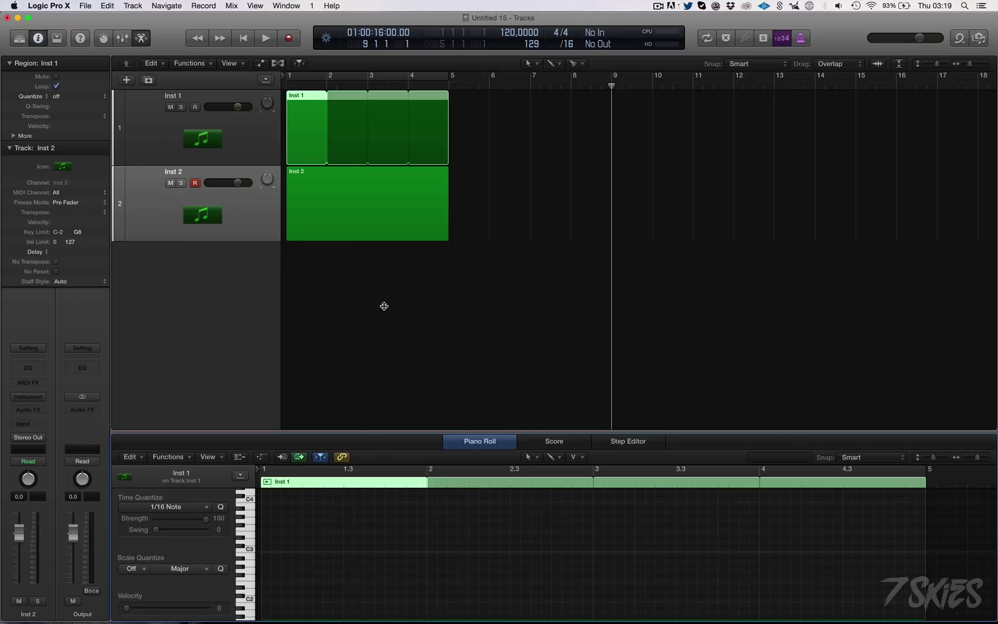
# Step: Enlarge the Piano Roll, switch to the Brush tool, paint a C2 note, then delete all notes
pyautogui.moveTo(384, 306); pyautogui.dragTo(384, 305)
pyautogui.press('Escape')
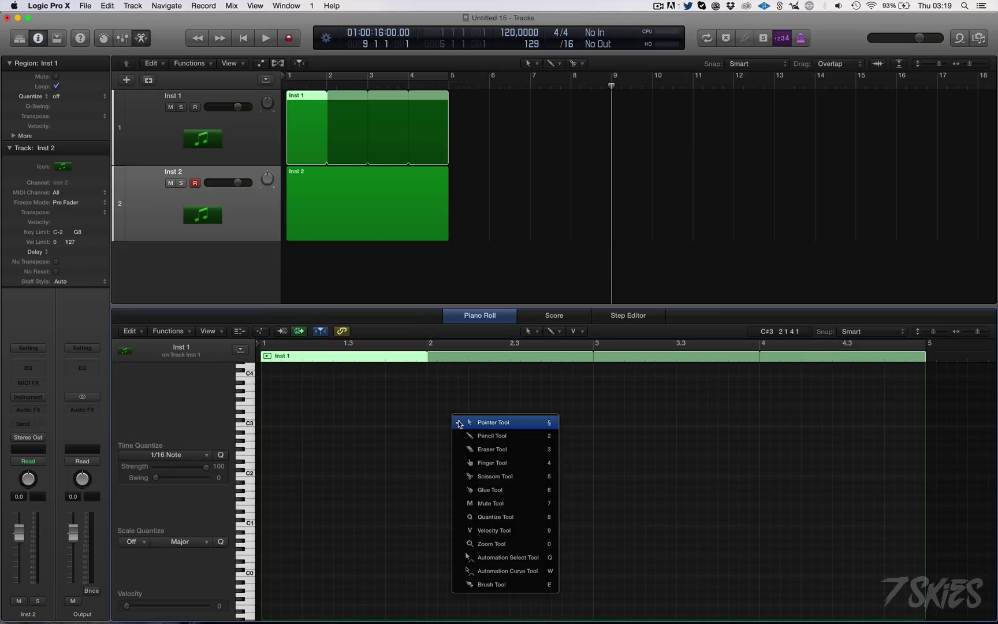
pyautogui.click(496, 584)
pyautogui.moveTo(468, 437)
pyautogui.mouseDown()
pyautogui.moveTo(253, 508)
pyautogui.moveTo(269, 478)
pyautogui.moveTo(360, 433)
pyautogui.moveTo(556, 461)
pyautogui.moveTo(606, 460)
pyautogui.moveTo(714, 428)
pyautogui.moveTo(807, 456)
pyautogui.mouseUp()
pyautogui.click(269, 477)
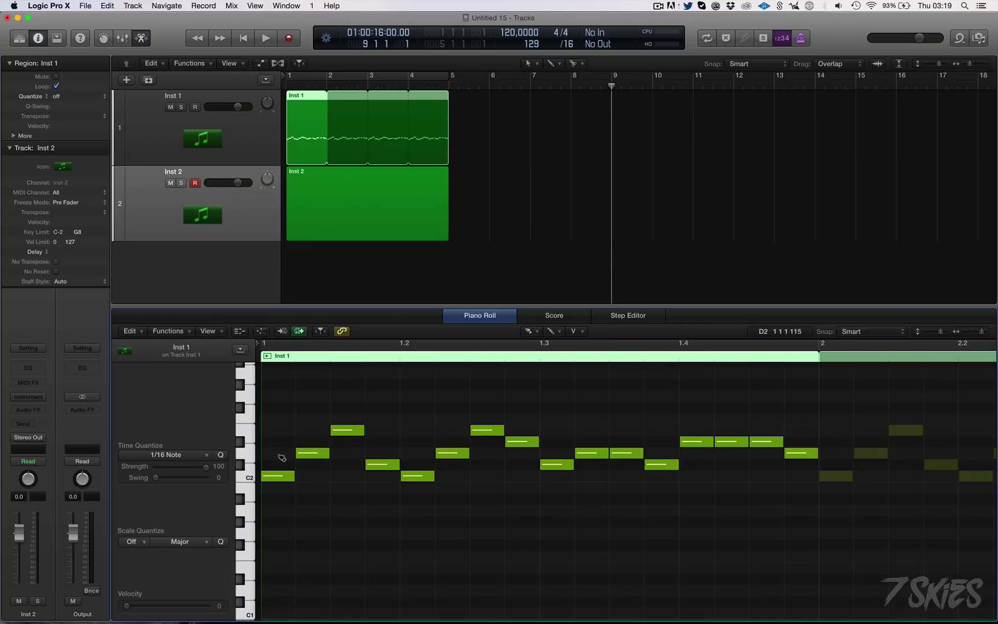
pyautogui.press('super+a')
pyautogui.press('Delete')
# Step: Paint a row of C2 sixteenth notes across bar 1 and a higher melody above it
pyautogui.click(269, 477)
pyautogui.click(303, 478)
pyautogui.moveTo(302, 481); pyautogui.dragTo(805, 480)
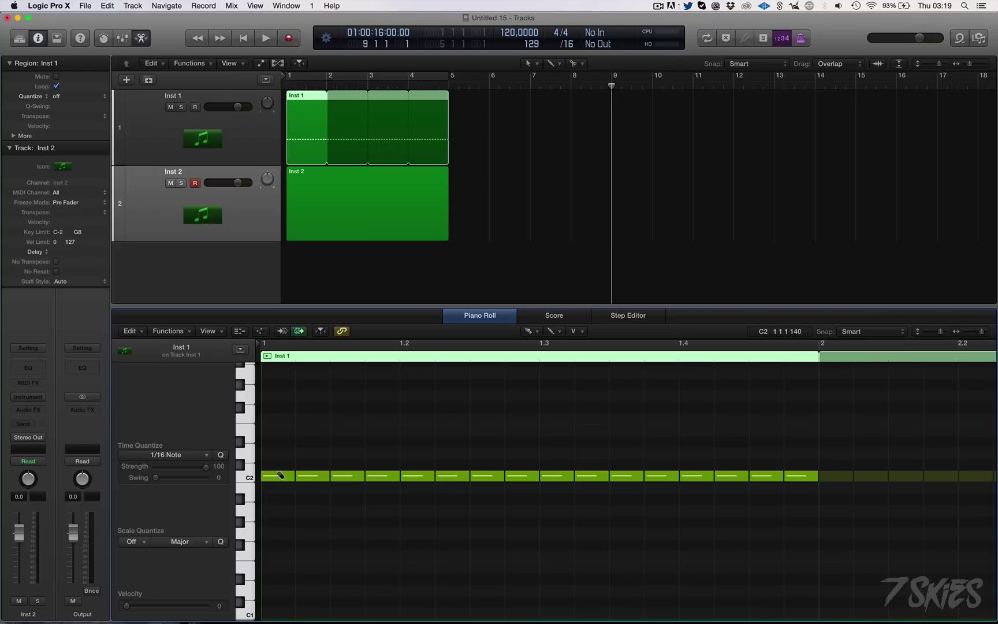
pyautogui.moveTo(300, 454)
pyautogui.mouseDown()
pyautogui.moveTo(360, 420)
pyautogui.moveTo(471, 437)
pyautogui.moveTo(549, 442)
pyautogui.mouseUp()
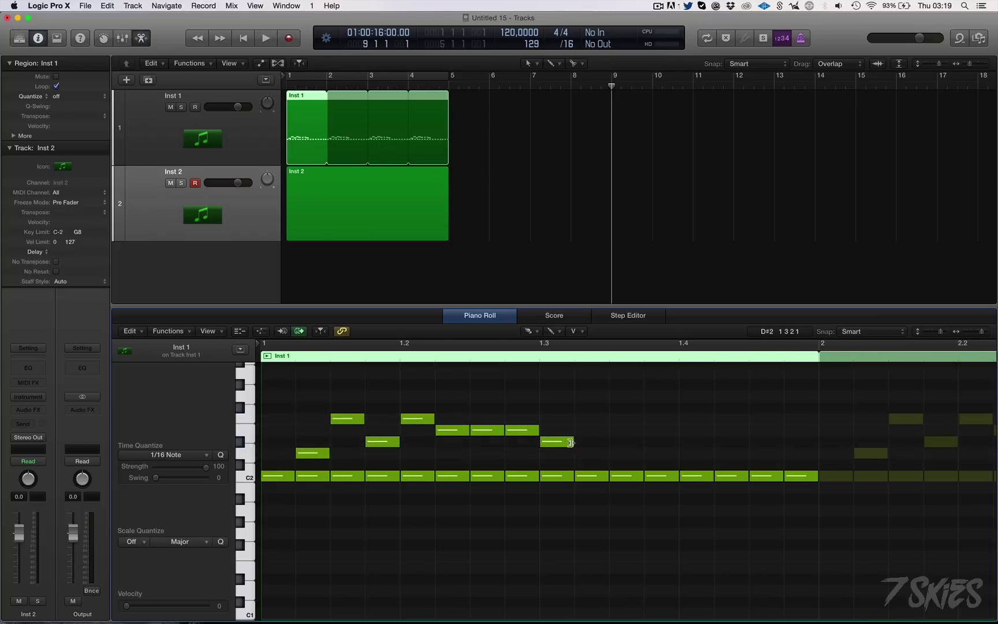
# Step: Erase the eight higher melody notes one by one
pyautogui.moveTo(561, 443)
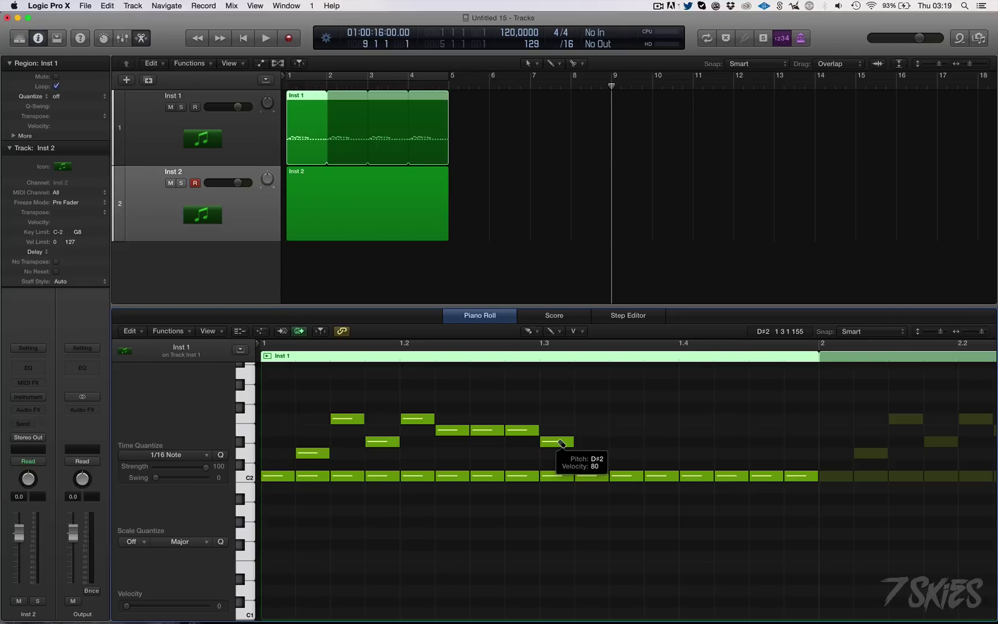
pyautogui.click(557, 442)
pyautogui.click(520, 429)
pyautogui.click(484, 429)
pyautogui.click(450, 429)
pyautogui.click(416, 418)
pyautogui.click(372, 442)
pyautogui.click(341, 418)
pyautogui.click(306, 452)
# Step: Erase all the C2 notes so the region is empty, and close the Piano Roll
pyautogui.click(278, 475)
pyautogui.click(313, 475)
pyautogui.click(347, 475)
pyautogui.click(382, 475)
pyautogui.click(417, 475)
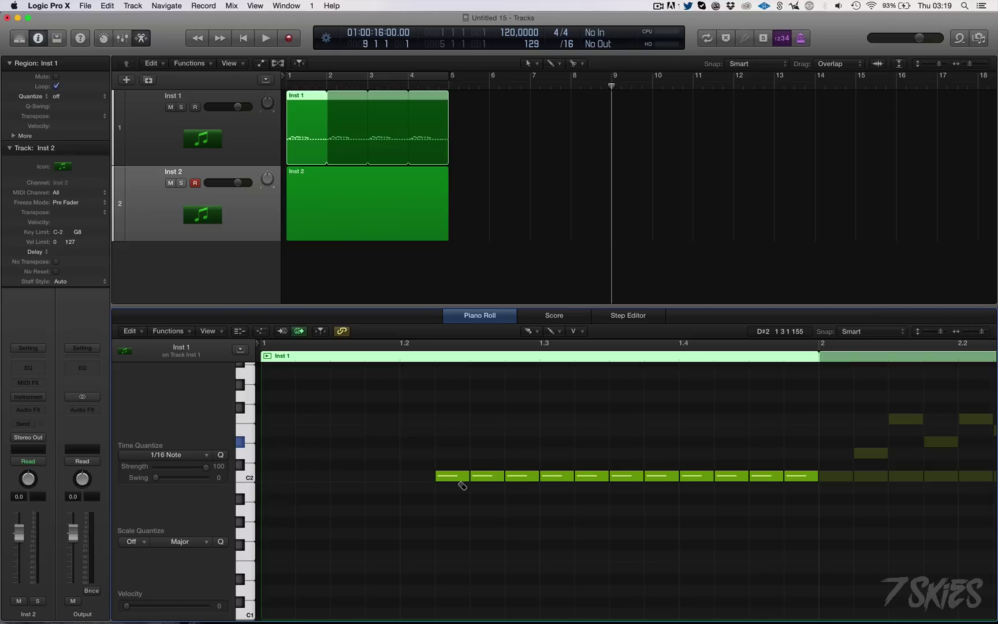
pyautogui.moveTo(471, 476); pyautogui.dragTo(641, 476)
pyautogui.moveTo(751, 475)
pyautogui.mouseDown()
pyautogui.moveTo(811, 475)
pyautogui.moveTo(647, 475)
pyautogui.mouseUp()
pyautogui.click(448, 475)
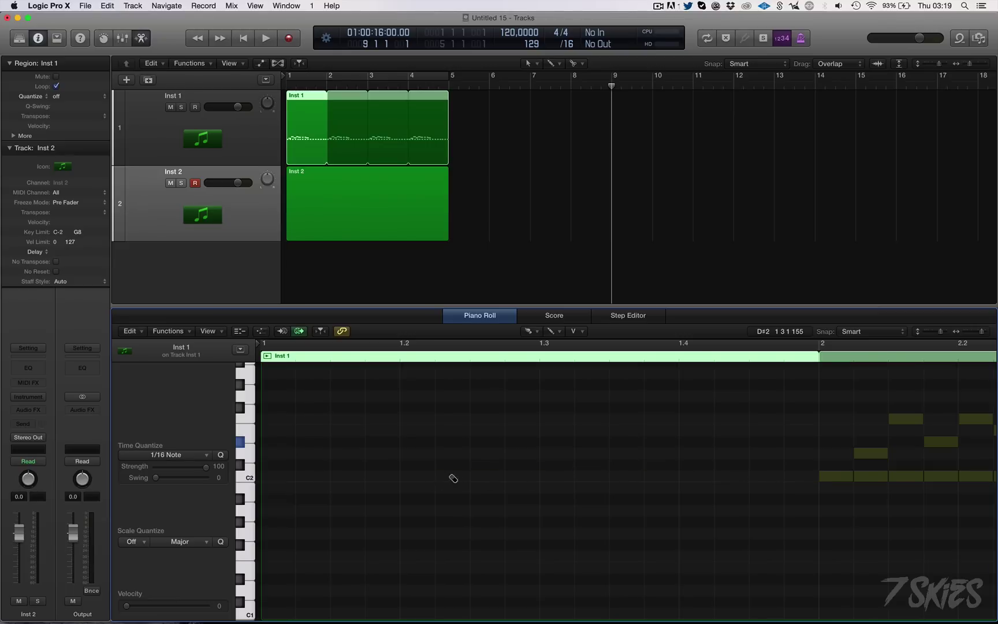
pyautogui.click(486, 315)
# Step: Select the Inst 1 track and zoom the arrangement out to show bars 1 through 26
pyautogui.click(237, 144)
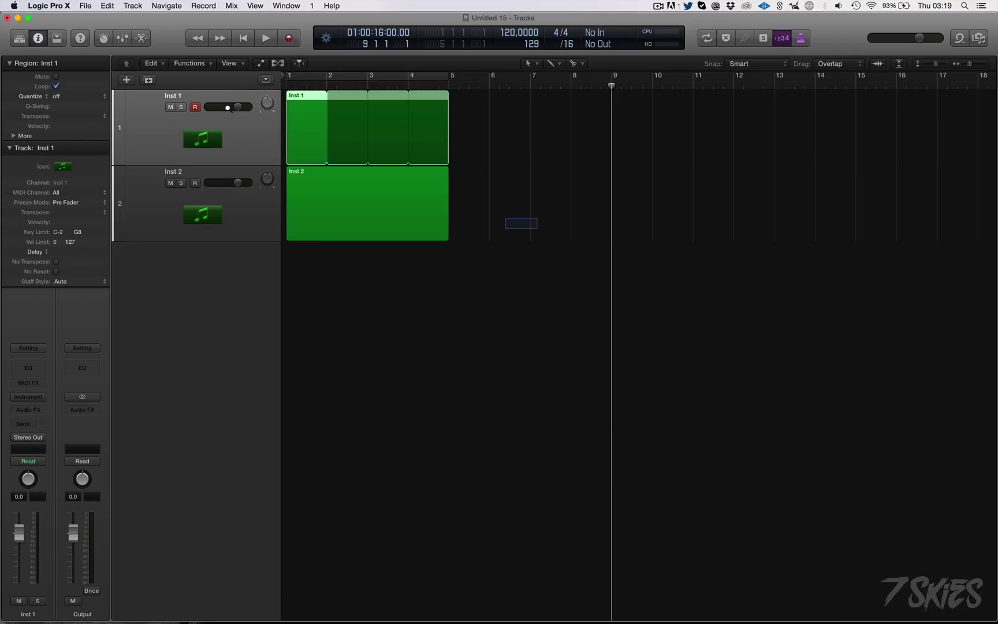
pyautogui.scroll(5, 421, 199)
pyautogui.scroll(-5, 404, 283)
pyautogui.scroll(-5, 401, 283)
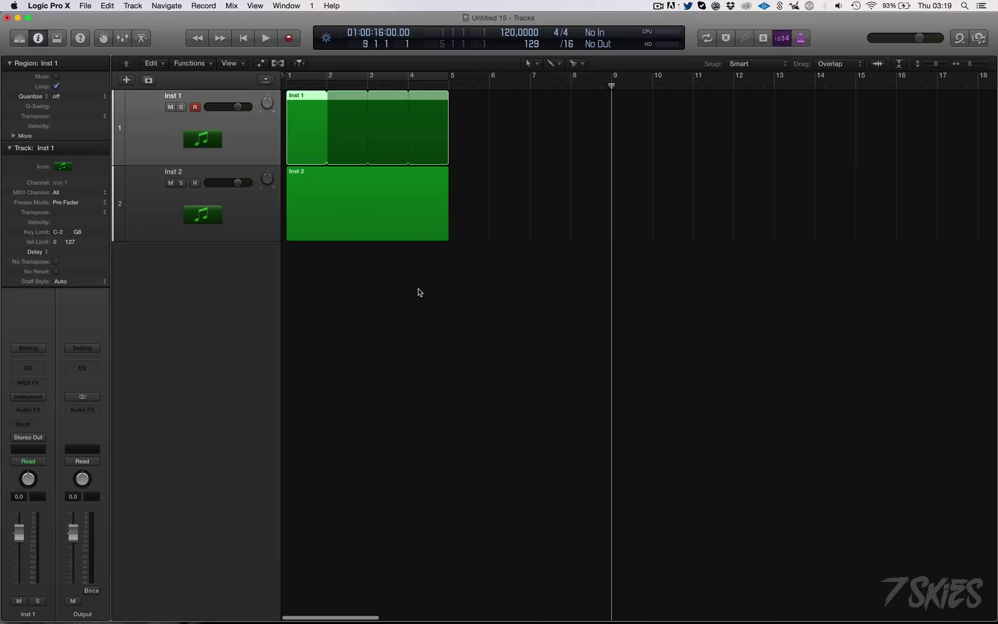
pyautogui.moveTo(283, 177); pyautogui.dragTo(424, 117)
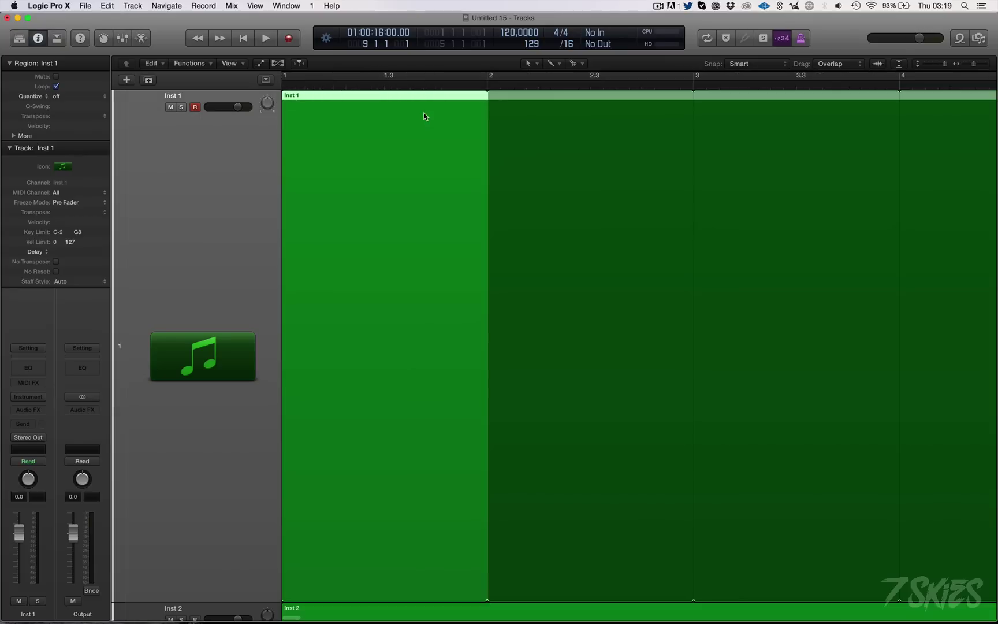
pyautogui.keyDown('ctrl'); pyautogui.keyDown('alt'); pyautogui.click(378, 242); pyautogui.keyUp('alt'); pyautogui.keyUp('ctrl')
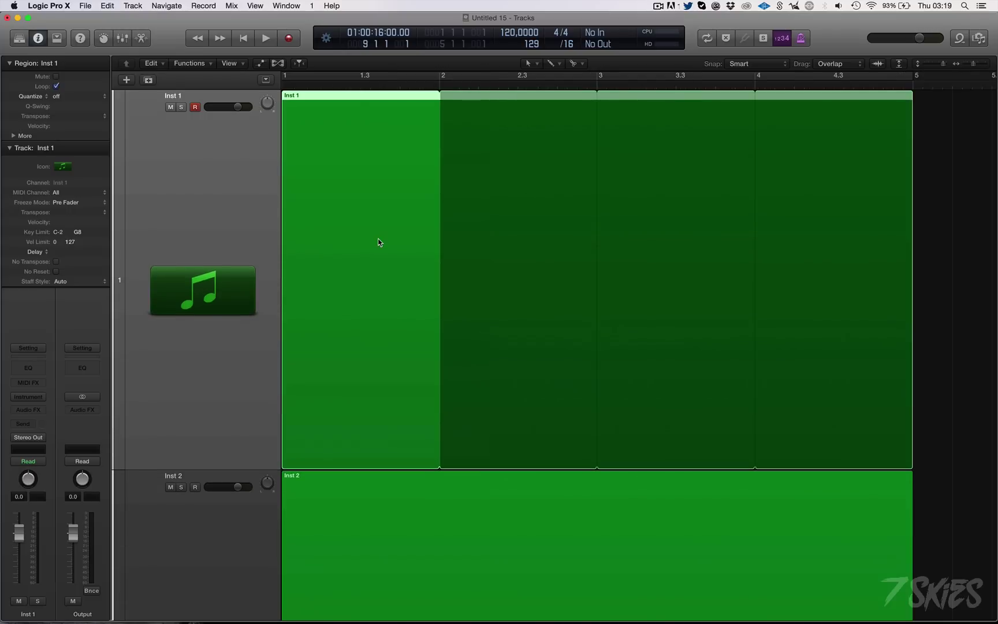
pyautogui.keyDown('ctrl'); pyautogui.keyDown('alt'); pyautogui.click(378, 242); pyautogui.keyUp('alt'); pyautogui.keyUp('ctrl')
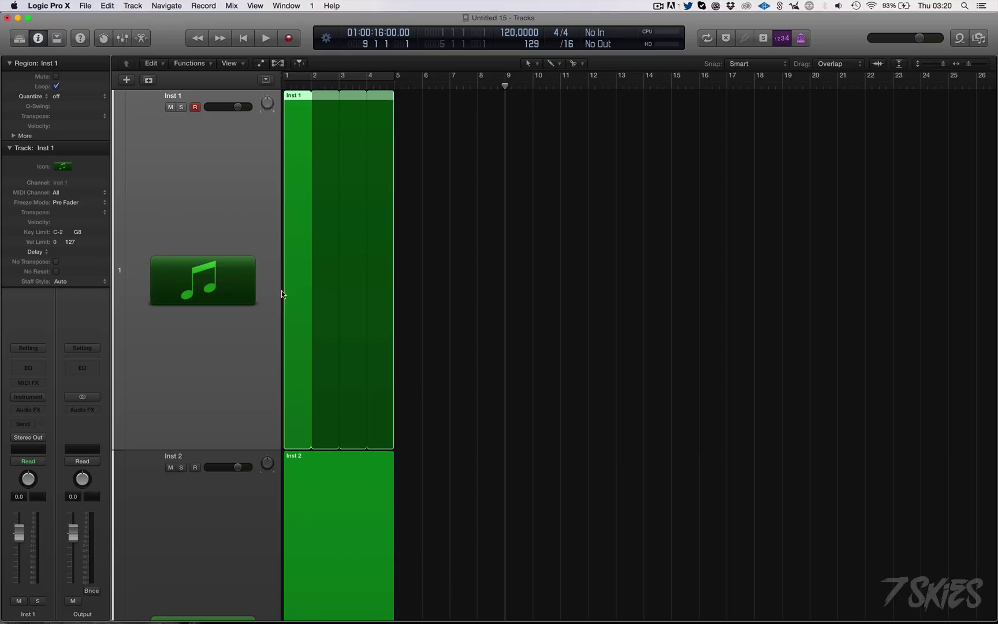
# Step: Load Serum (Stereo) as Inst 1's instrument and move its window aside
pyautogui.click(44, 397)
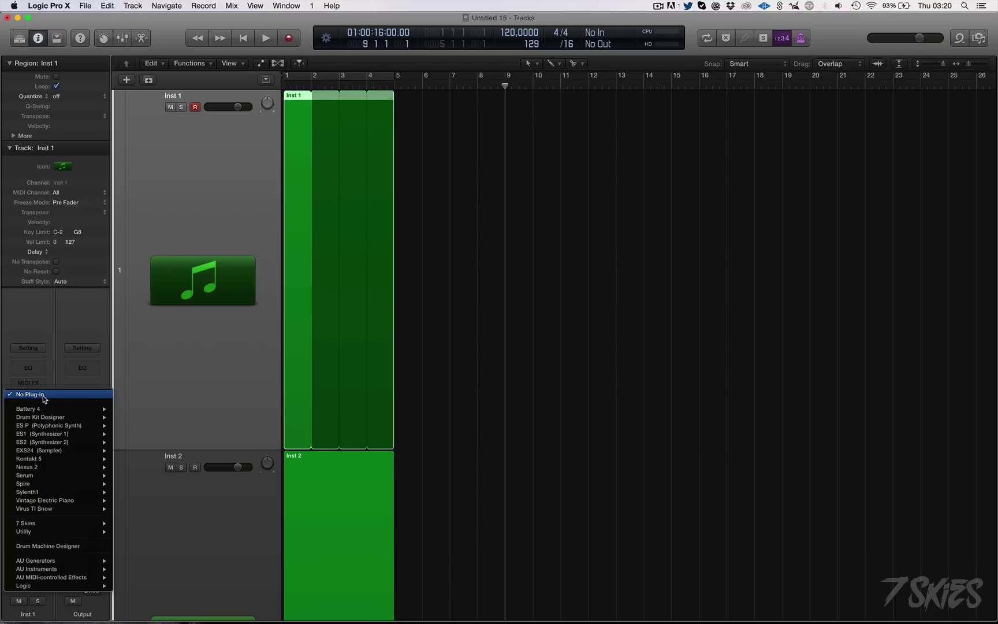
pyautogui.moveTo(84, 474)
pyautogui.click(130, 475)
pyautogui.moveTo(345, 45); pyautogui.dragTo(810, 77)
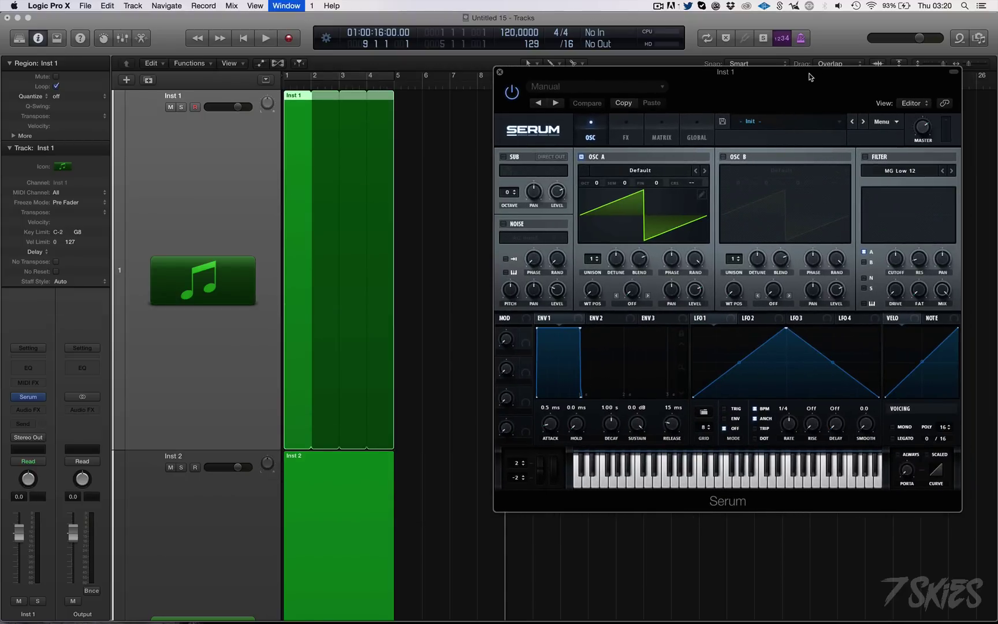
# Step: Open Musical Typing with Cmd-K, play test notes, and open the Inst 1 region for editing
pyautogui.press('super+k')
pyautogui.press('k')
pyautogui.press('l')
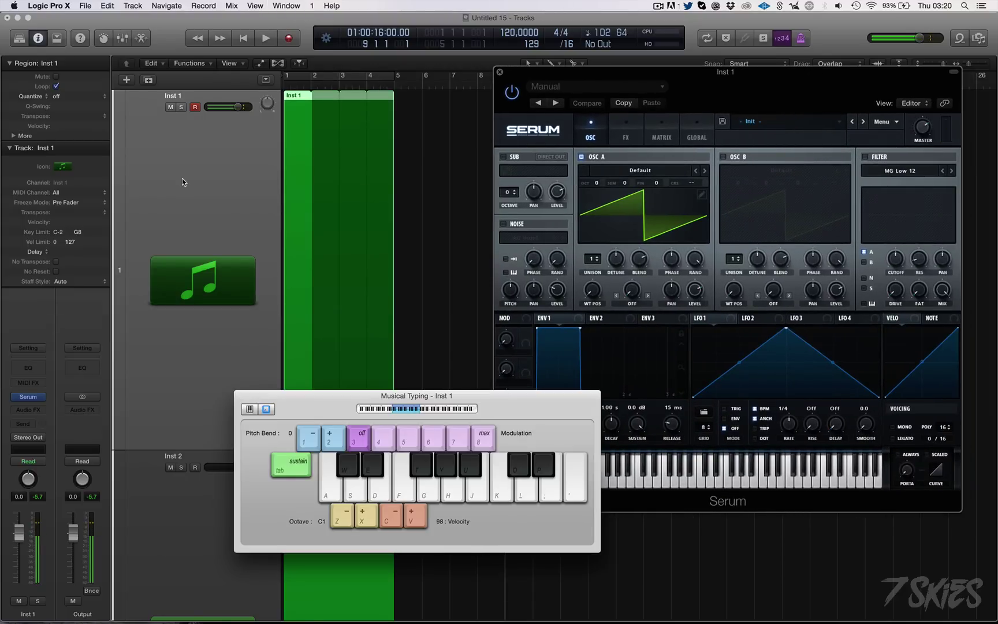
pyautogui.doubleClick(343, 306)
pyautogui.moveTo(308, 403); pyautogui.dragTo(612, 258)
# Step: Draw alternating C3 and C4 notes across the start of the Inst 1 region with the Pencil tool
pyautogui.click(279, 480)
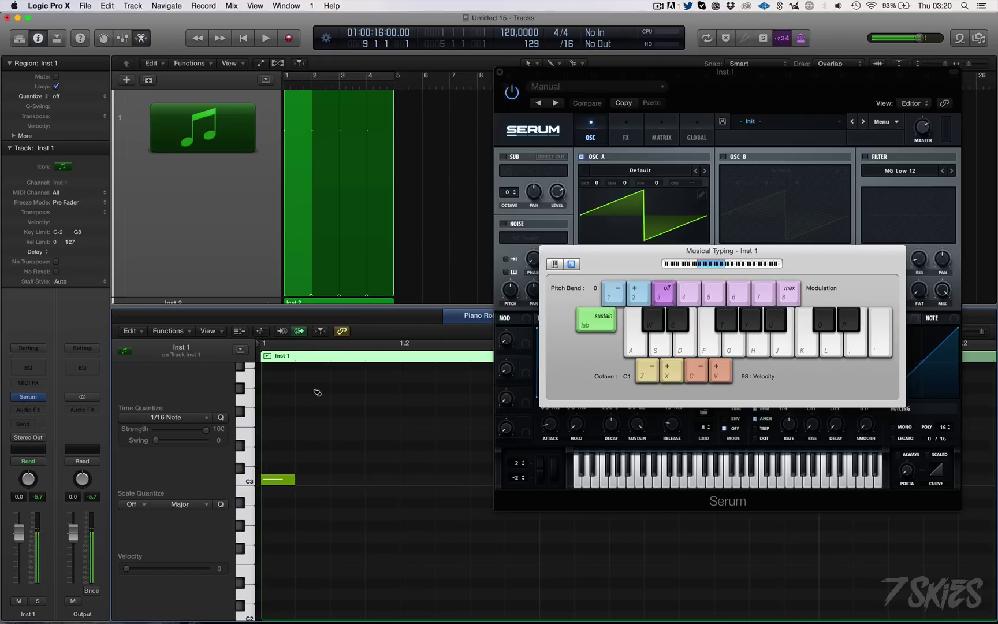
pyautogui.press('t')
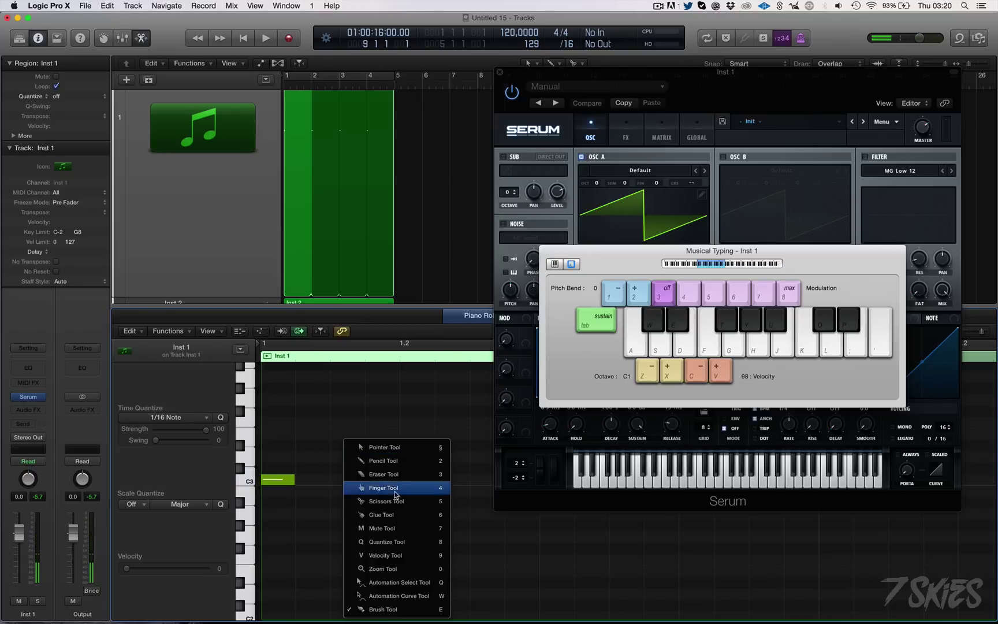
pyautogui.click(369, 454)
pyautogui.scroll(2, 329, 440)
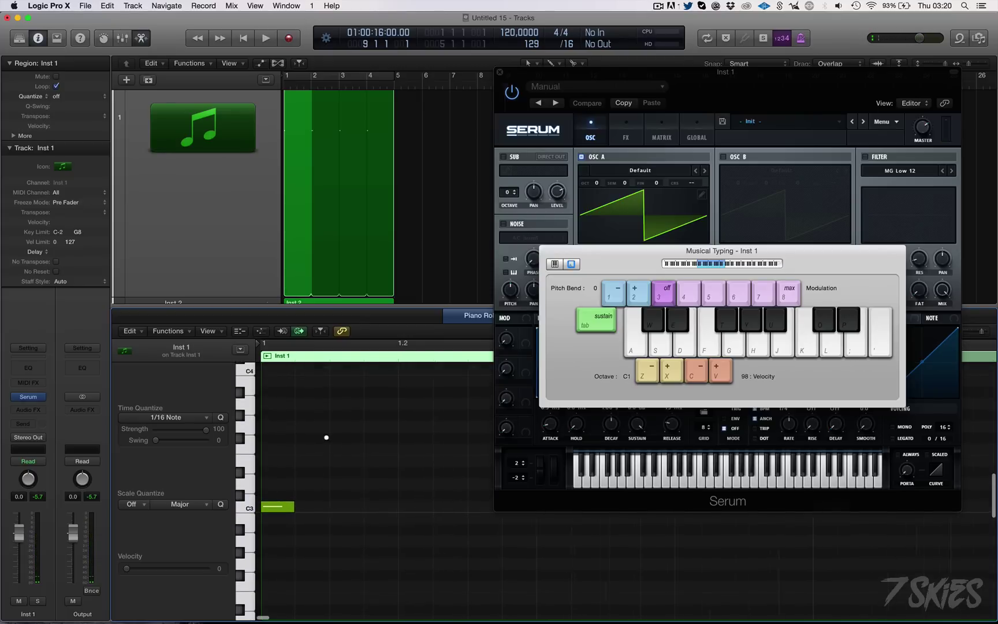
pyautogui.click(295, 370)
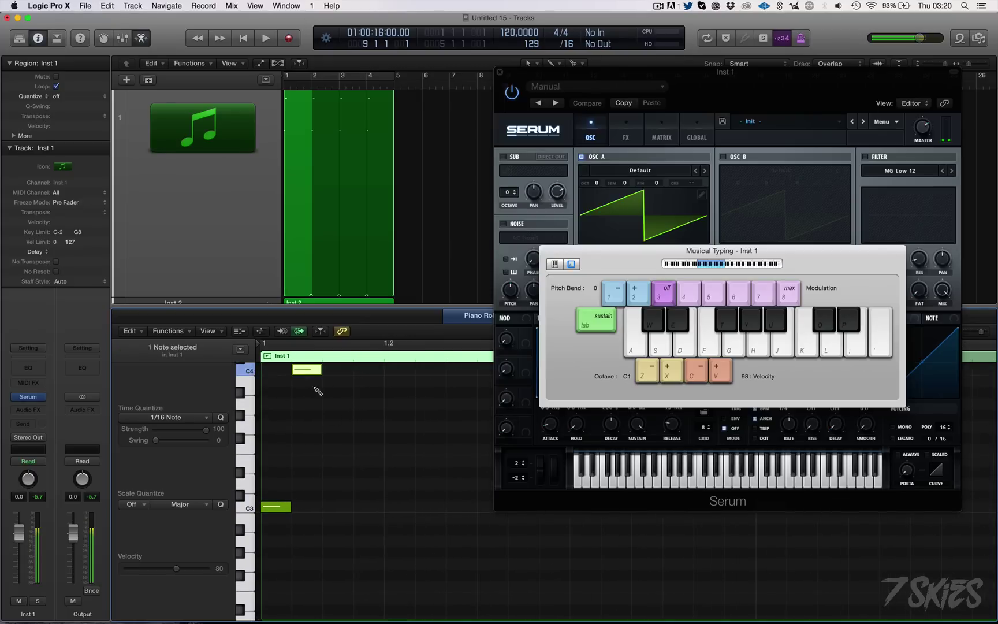
pyautogui.click(327, 506)
pyautogui.click(362, 369)
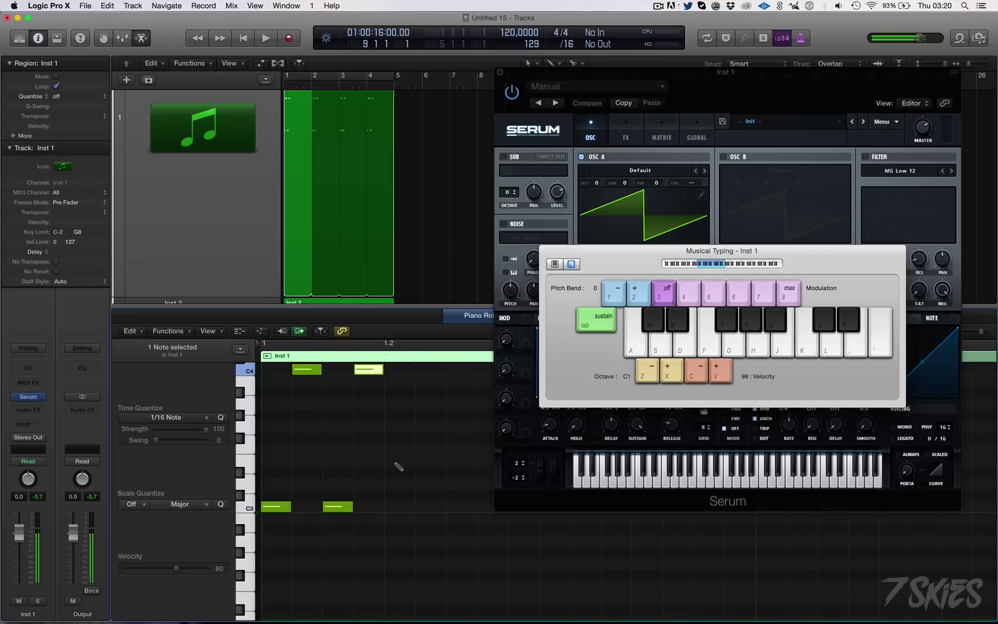
pyautogui.click(400, 507)
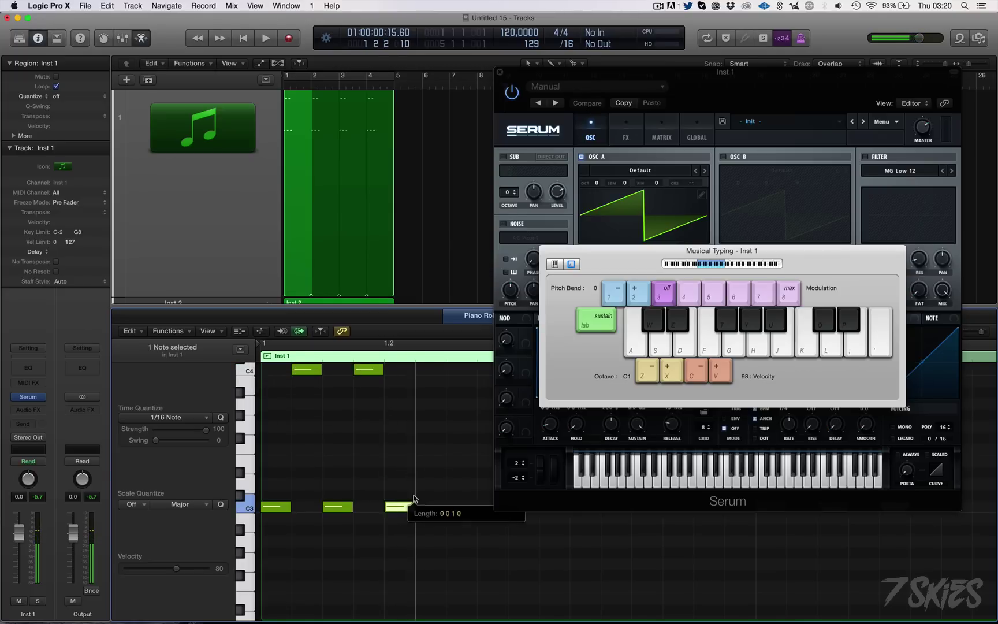
# Step: Copy the four notes later in the bar to complete the eight-note pattern
pyautogui.rightClick(407, 508)
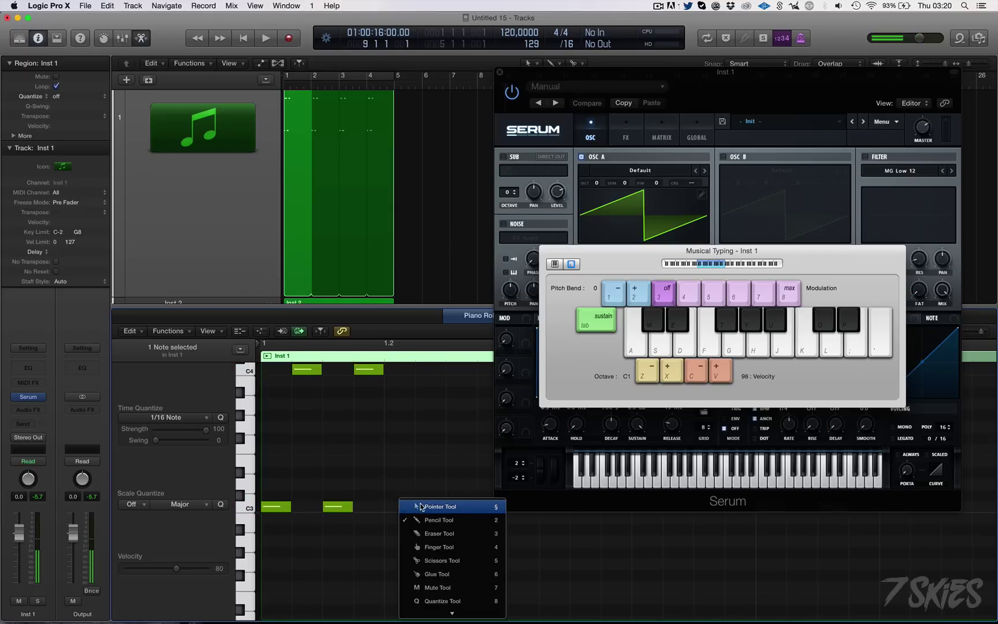
pyautogui.click(427, 539)
pyautogui.press('super+a')
pyautogui.moveTo(350, 508); pyautogui.dragTo(472, 510)
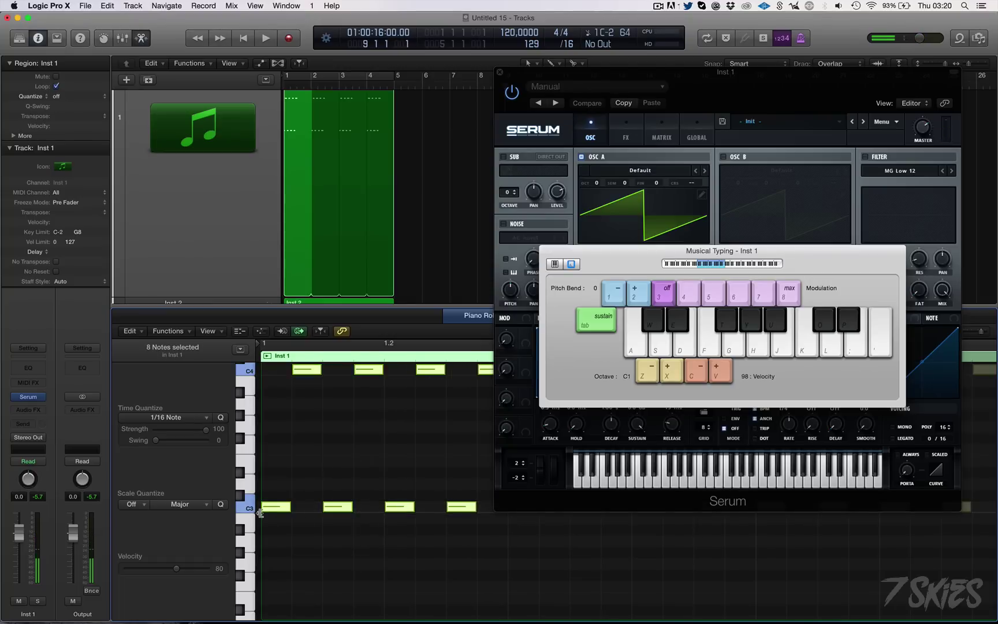
pyautogui.click(518, 526)
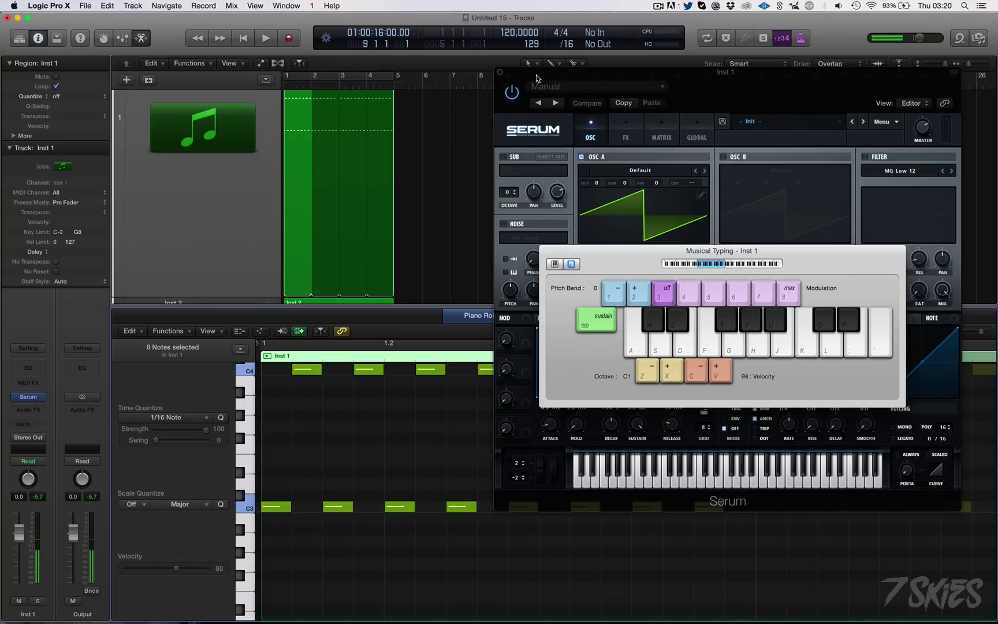
# Step: Turn on cycling over bars 1–5 and play the pattern, closing Serum and Musical Typing
pyautogui.press('space')
pyautogui.click(500, 72)
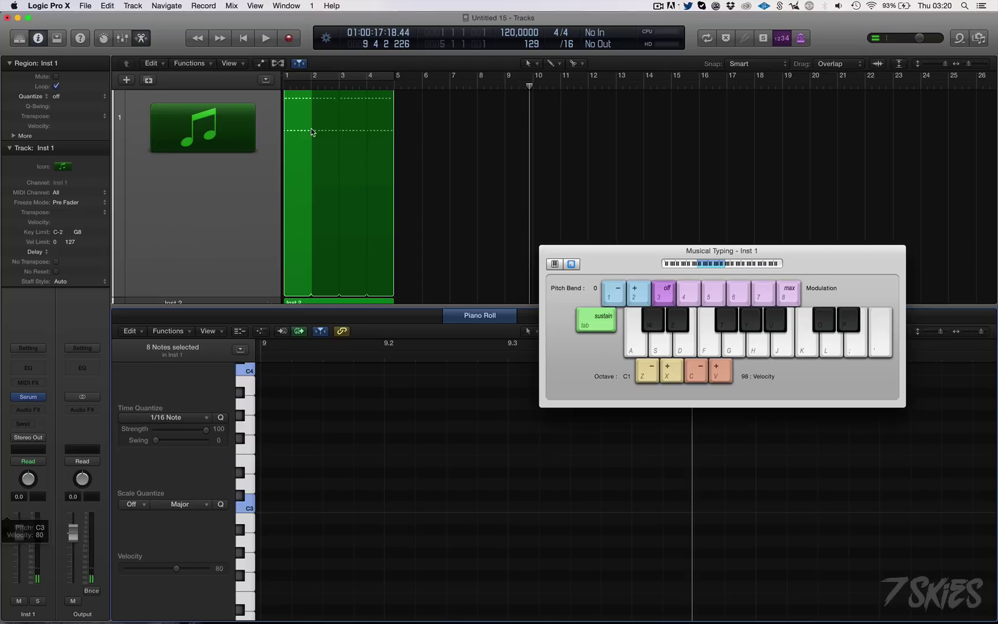
pyautogui.press('c')
pyautogui.click(327, 76)
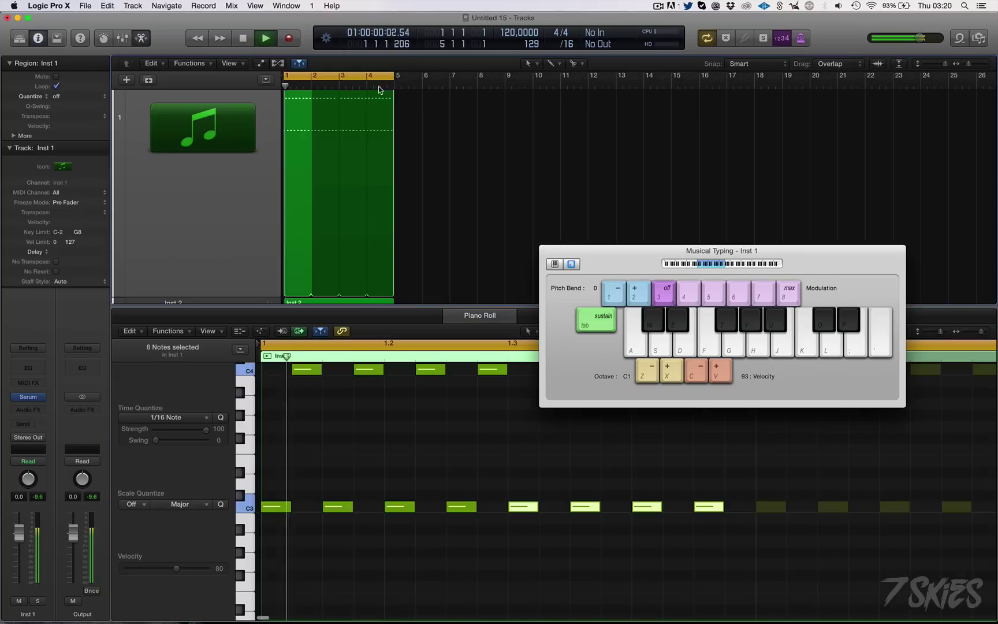
pyautogui.click(546, 251)
pyautogui.press('space')
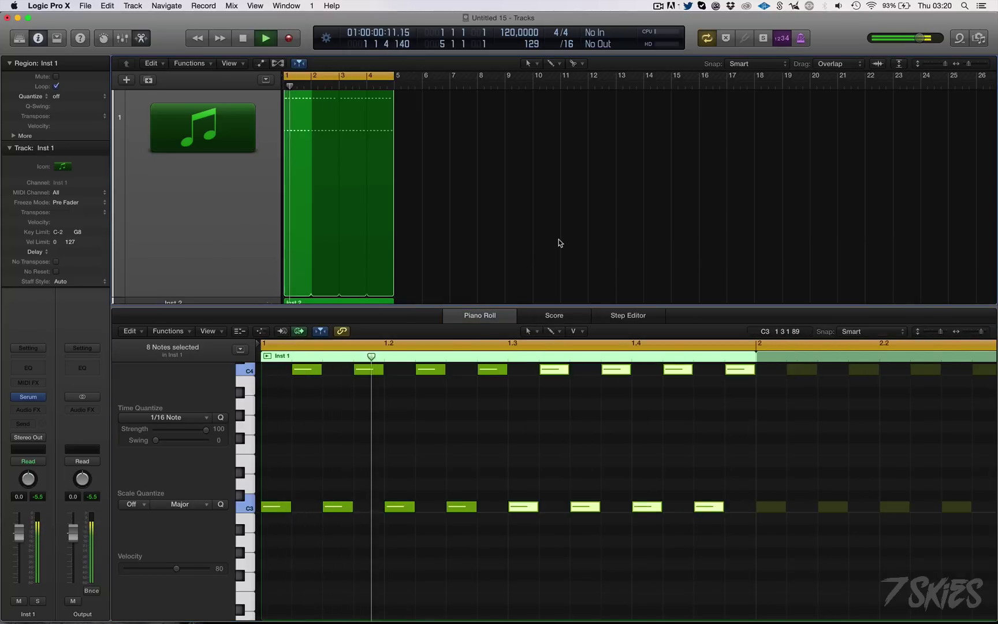
# Step: Close the Piano Roll and zoom to fit the Inst 1 region
pyautogui.press('e')
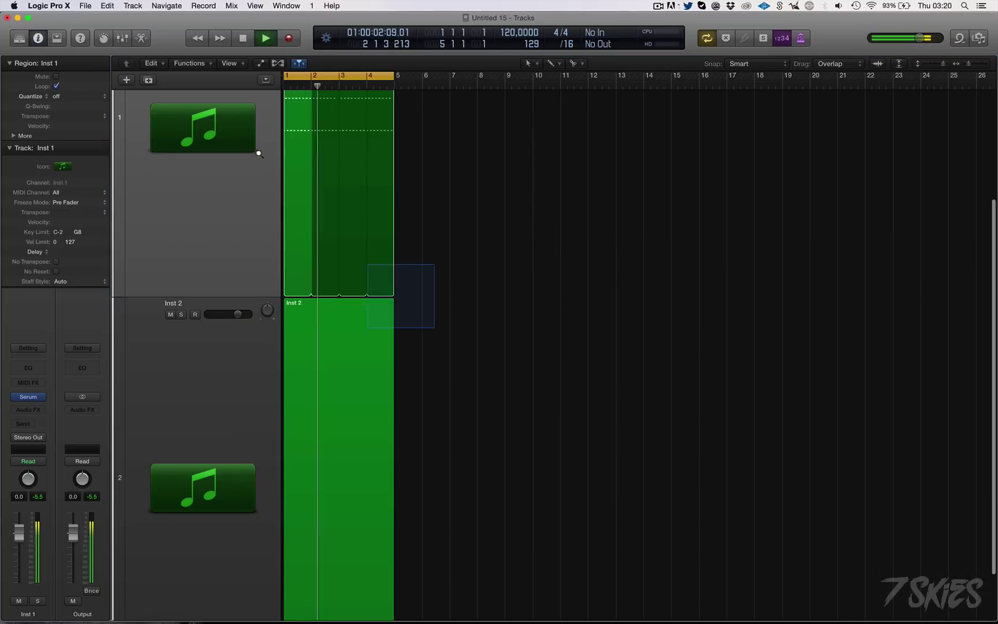
pyautogui.press('z')
pyautogui.press('e')
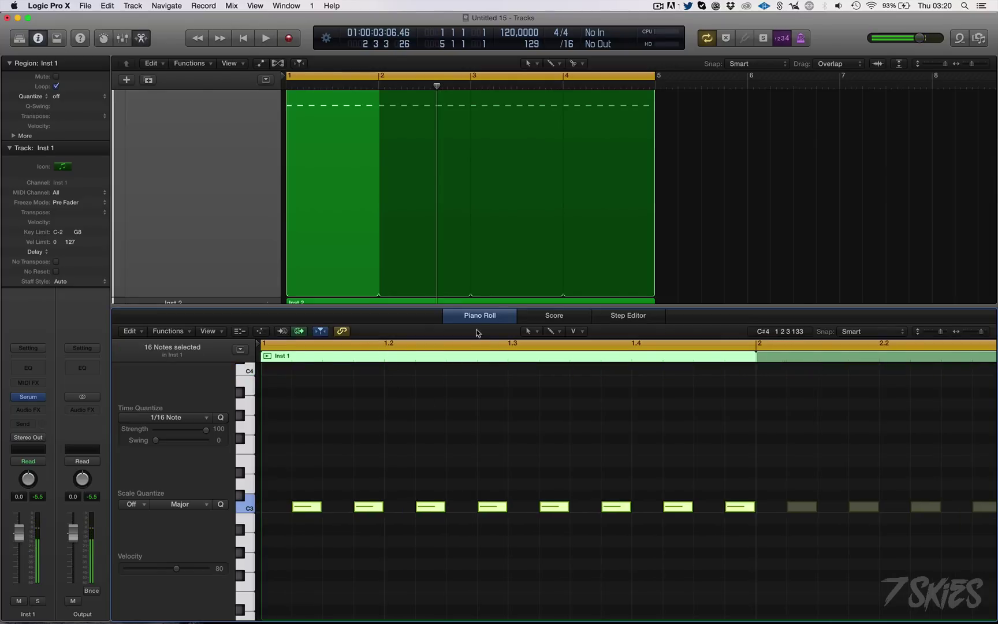
pyautogui.press('e')
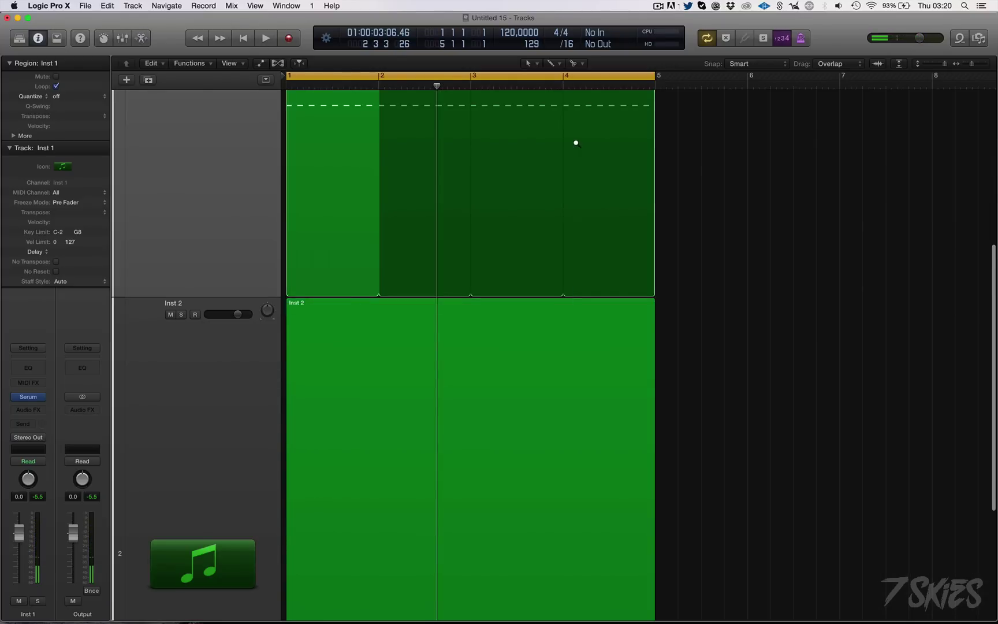
pyautogui.press('z')
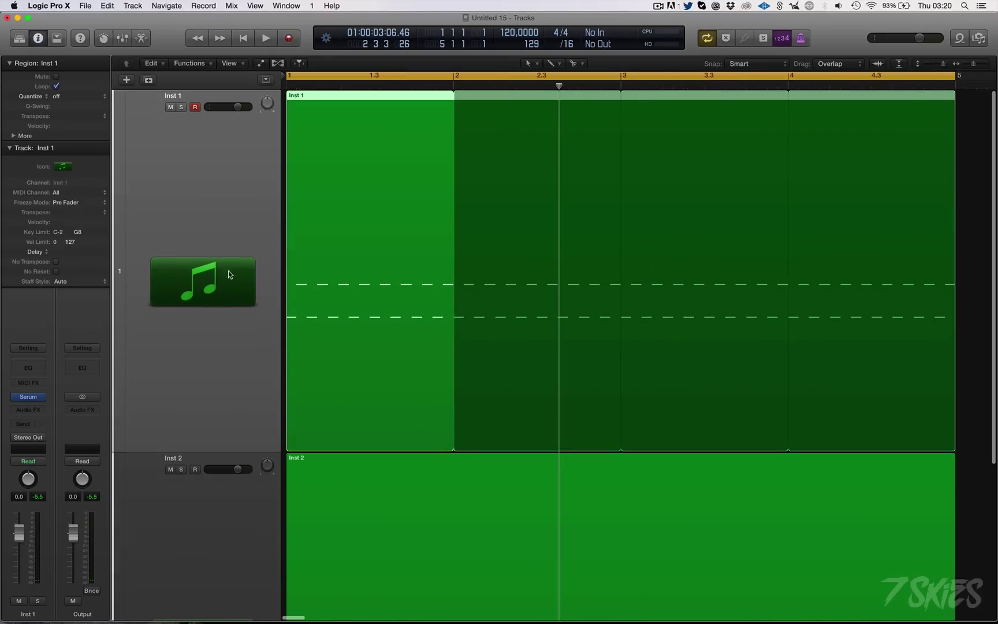
# Step: Open Serum on Inst 1, switch on its filter, and start playback
pyautogui.click(33, 397)
pyautogui.click(864, 158)
pyautogui.press('space')
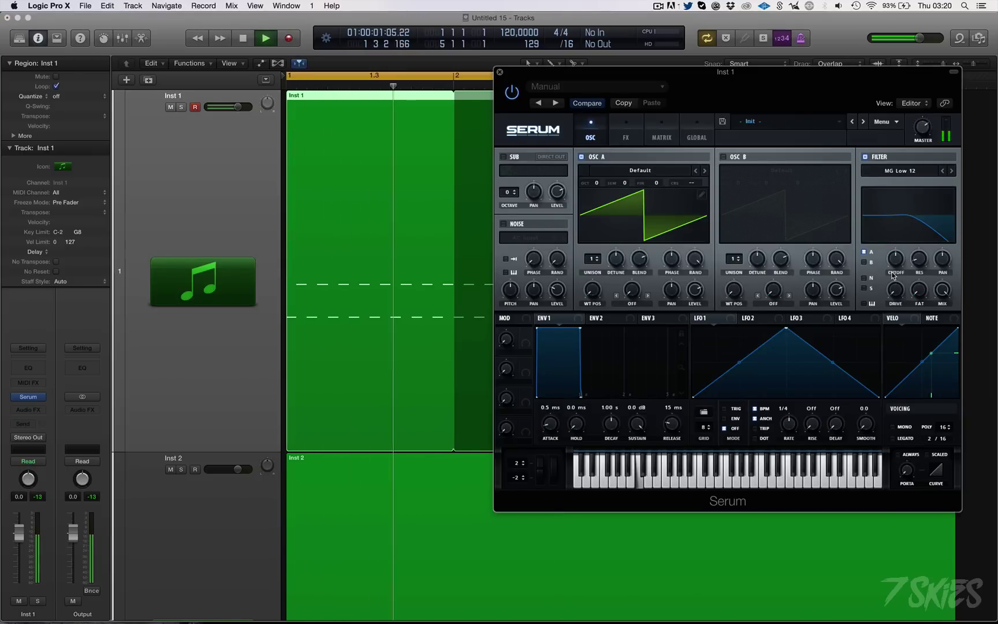
pyautogui.press('XF86AudioRaiseVolume')
pyautogui.press('XF86AudioRaiseVolume')
pyautogui.press('XF86AudioRaiseVolume')
pyautogui.press('space')
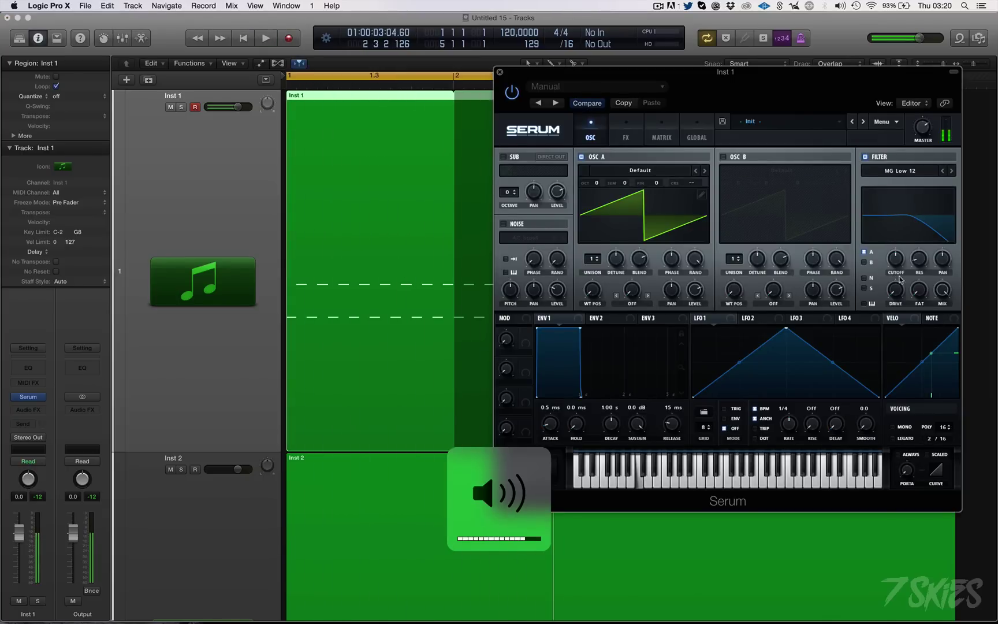
# Step: Route Env 2 to filter cutoff with 359 ms decay and 0% sustain, and drop oscillator A an octave
pyautogui.click(603, 317)
pyautogui.moveTo(669, 313); pyautogui.dragTo(894, 264)
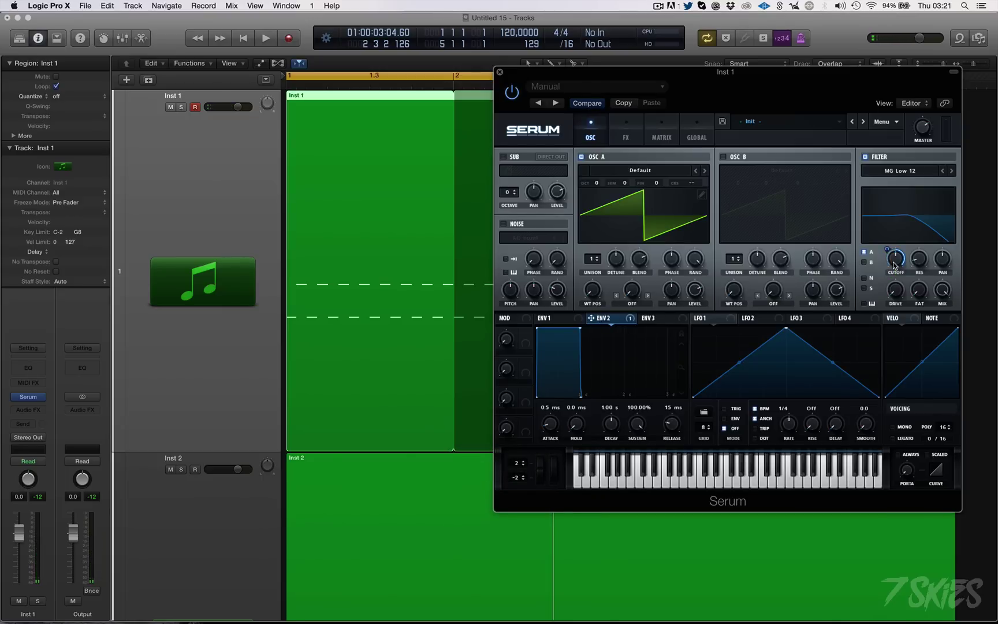
pyautogui.press('space')
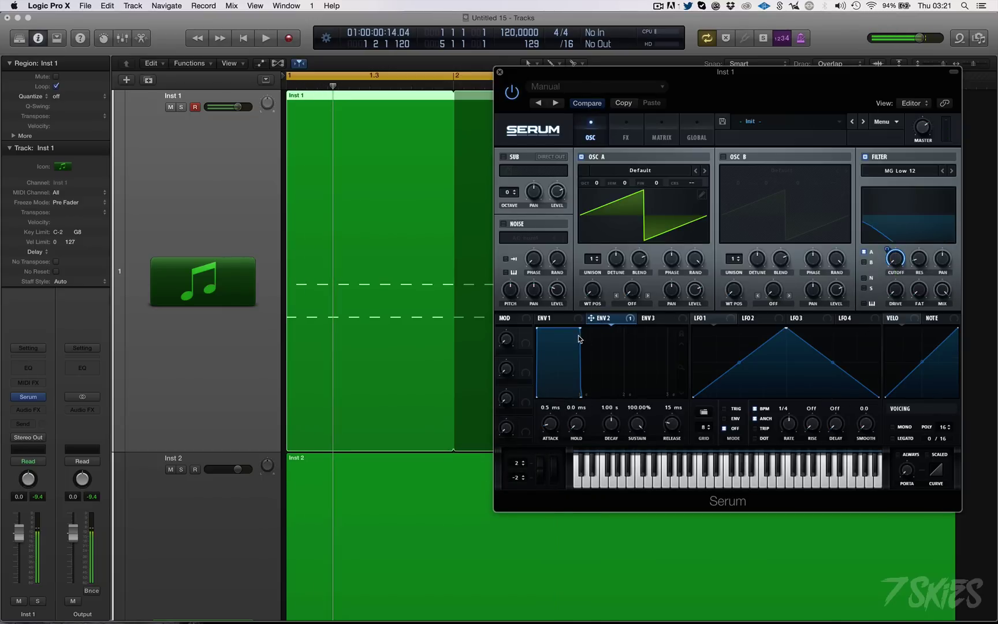
pyautogui.moveTo(580, 328); pyautogui.dragTo(552, 397)
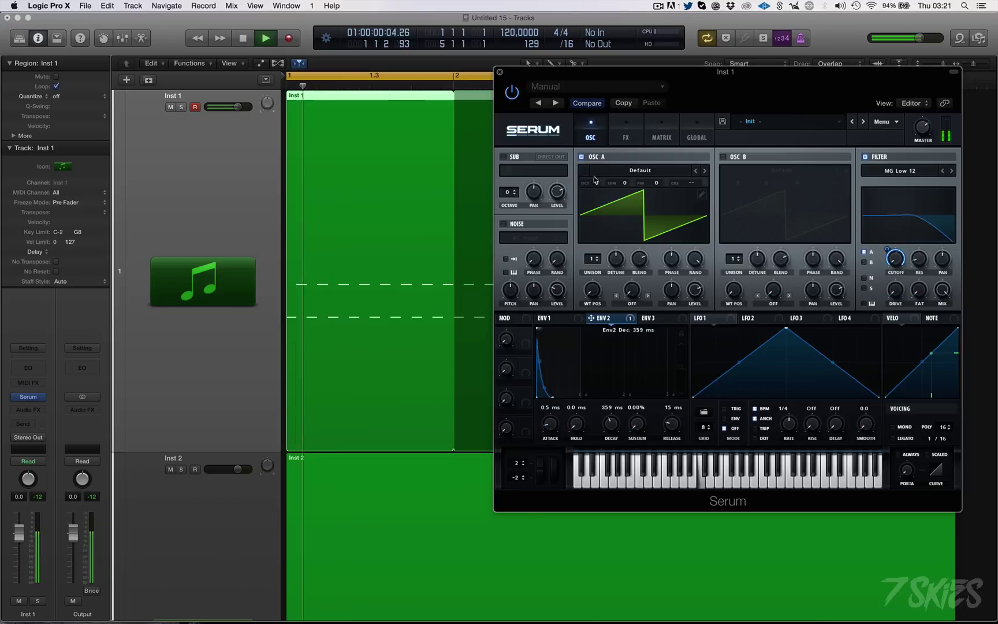
pyautogui.moveTo(596, 182); pyautogui.dragTo(599, 196)
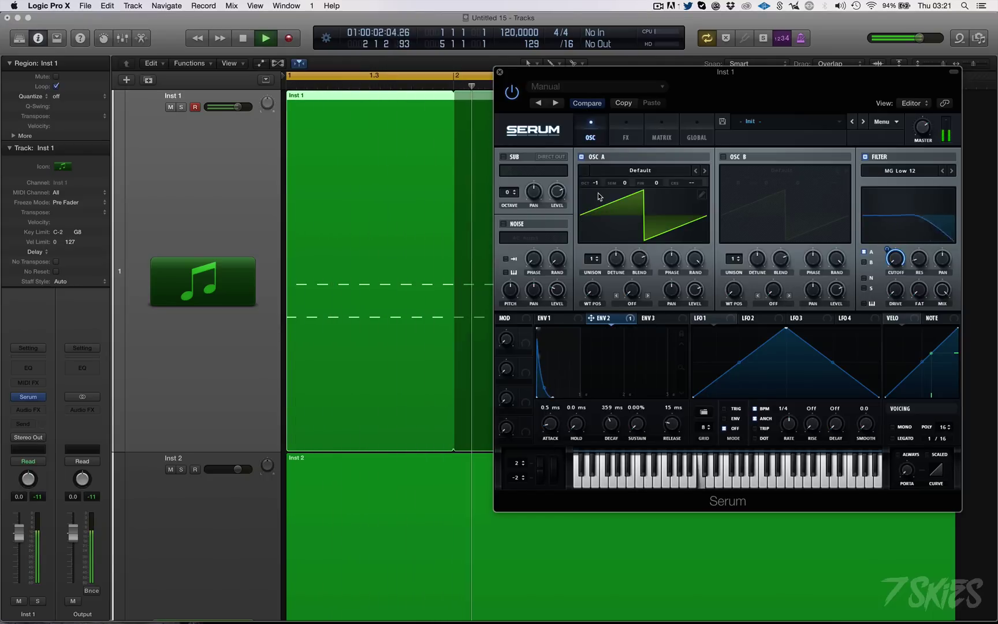
pyautogui.press('super+w')
pyautogui.press('space')
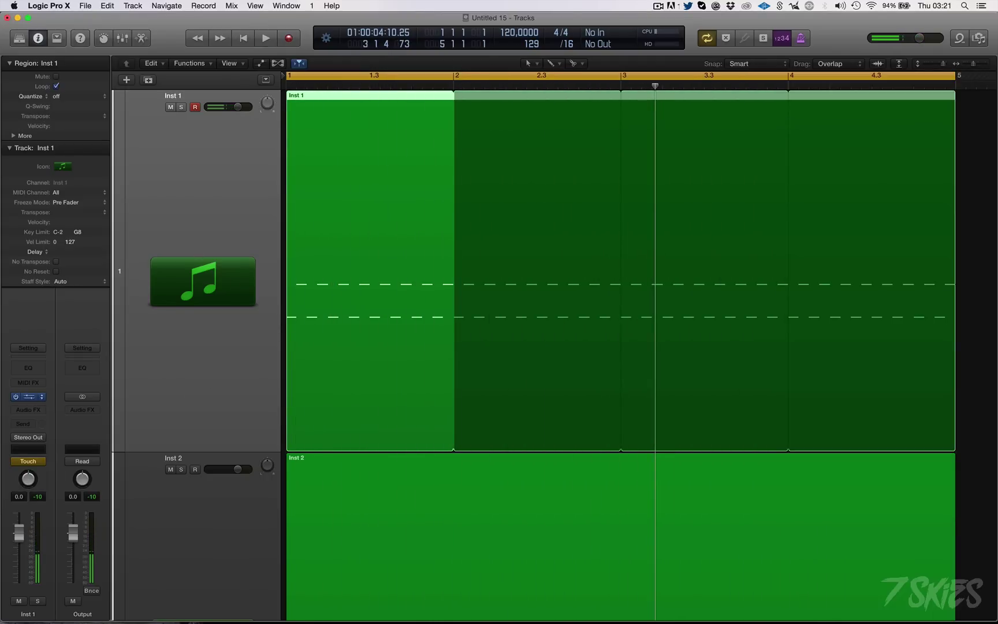
# Step: Record a Serum filter cutoff sweep as automation on Inst 1
pyautogui.click(31, 397)
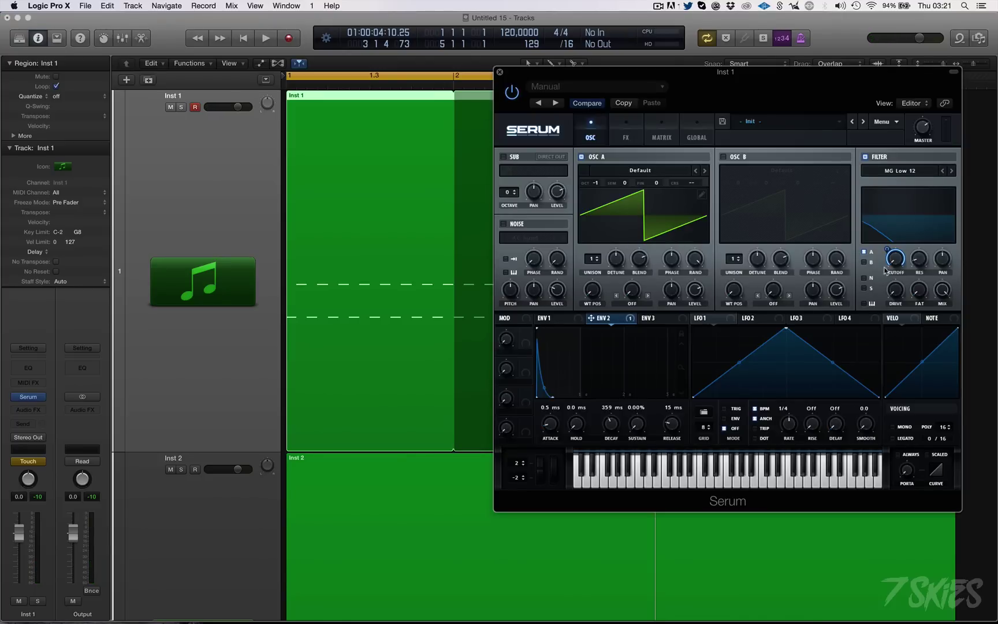
pyautogui.press('space')
pyautogui.press('a')
pyautogui.moveTo(893, 262); pyautogui.dragTo(900, 261)
pyautogui.press('space')
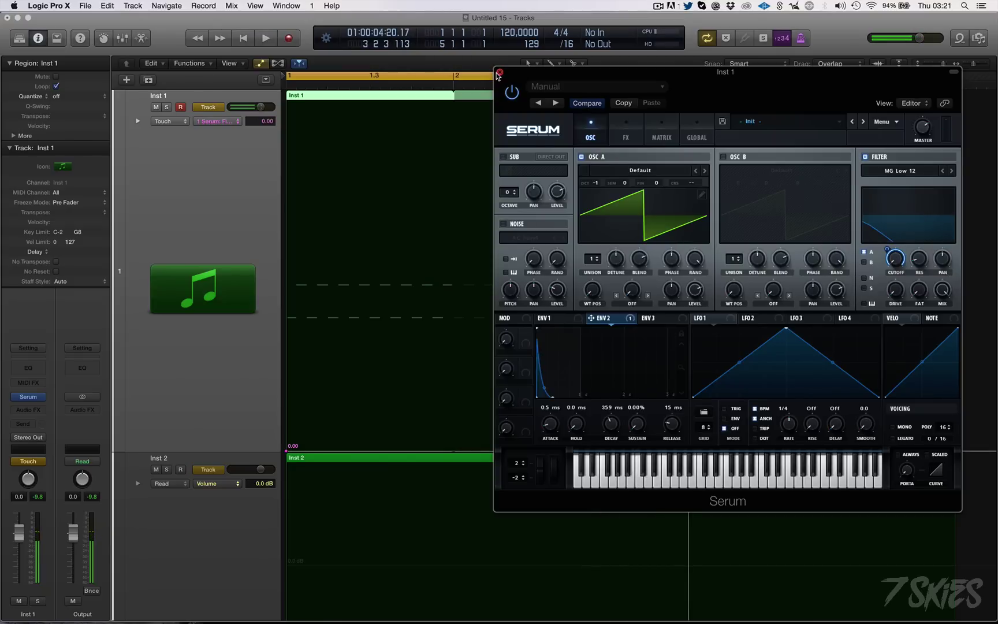
pyautogui.click(499, 72)
# Step: Shape the cutoff automation to peak at 1.00 at bar 2 and return to 0.00 at bar 3, in Read mode
pyautogui.moveTo(581, 449); pyautogui.dragTo(453, 98)
pyautogui.press('ctrl+super+r')
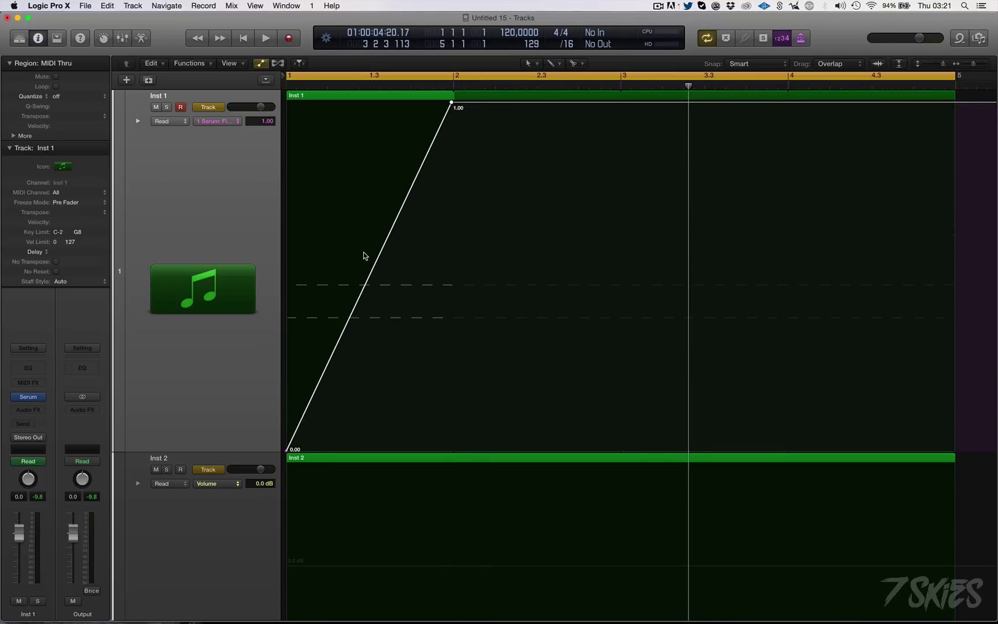
pyautogui.press('space')
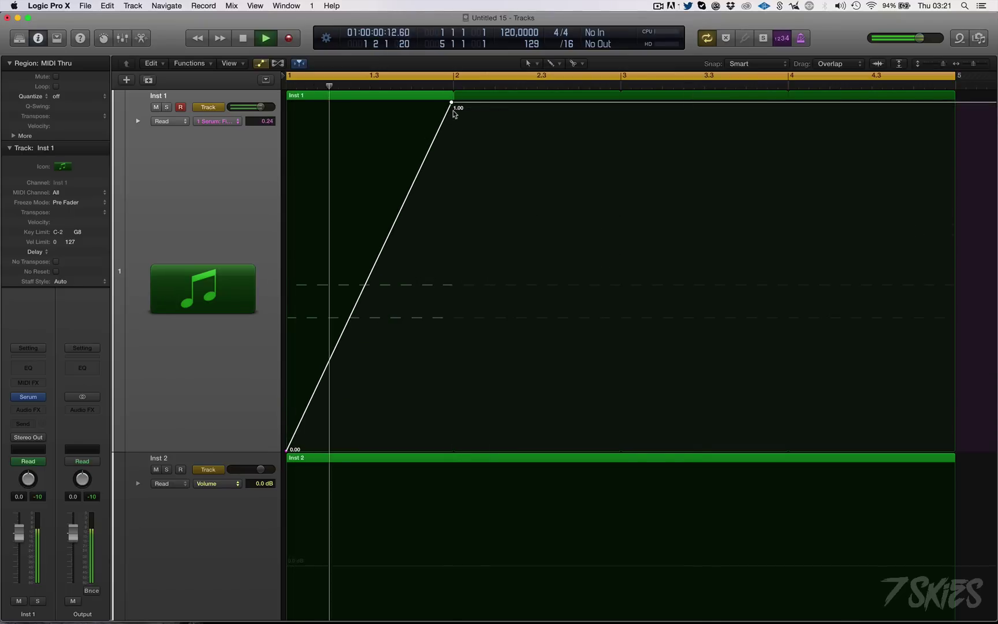
pyautogui.moveTo(458, 102); pyautogui.dragTo(619, 467)
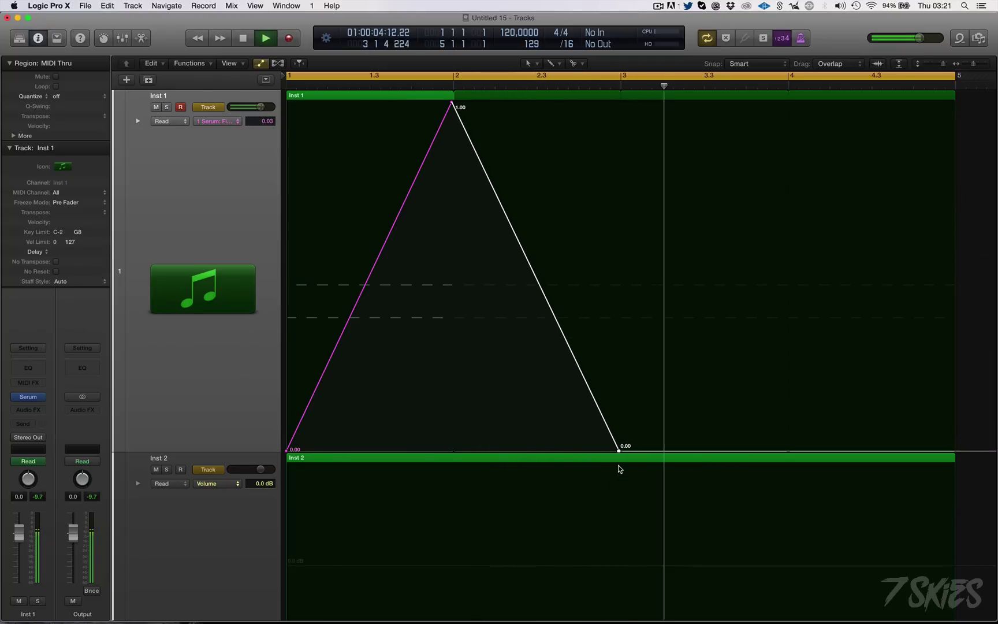
pyautogui.press('space')
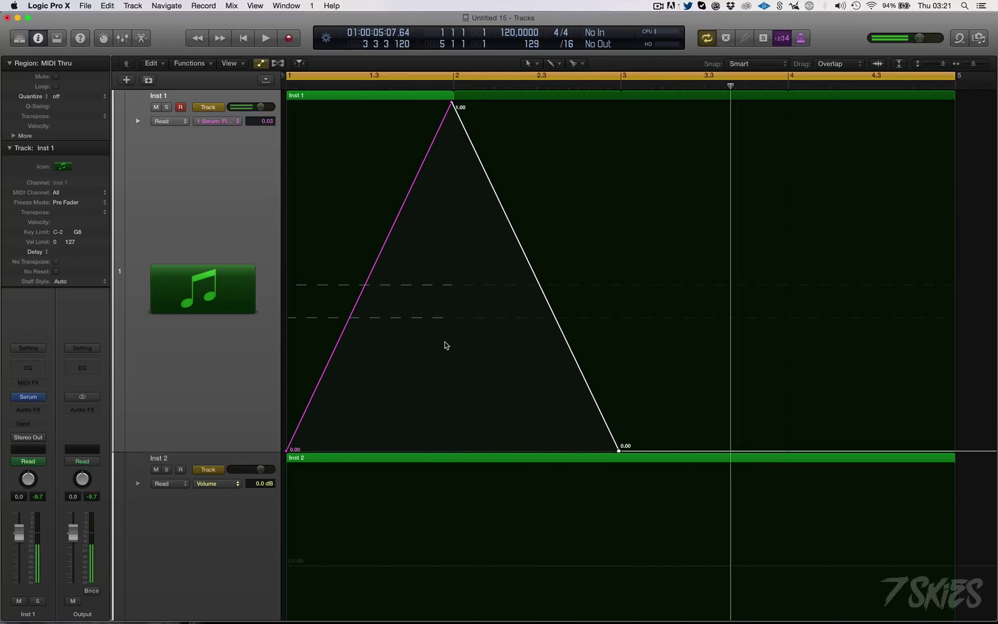
# Step: Delete the Inst 2 track
pyautogui.click(149, 468)
pyautogui.scroll(-3, 188, 510)
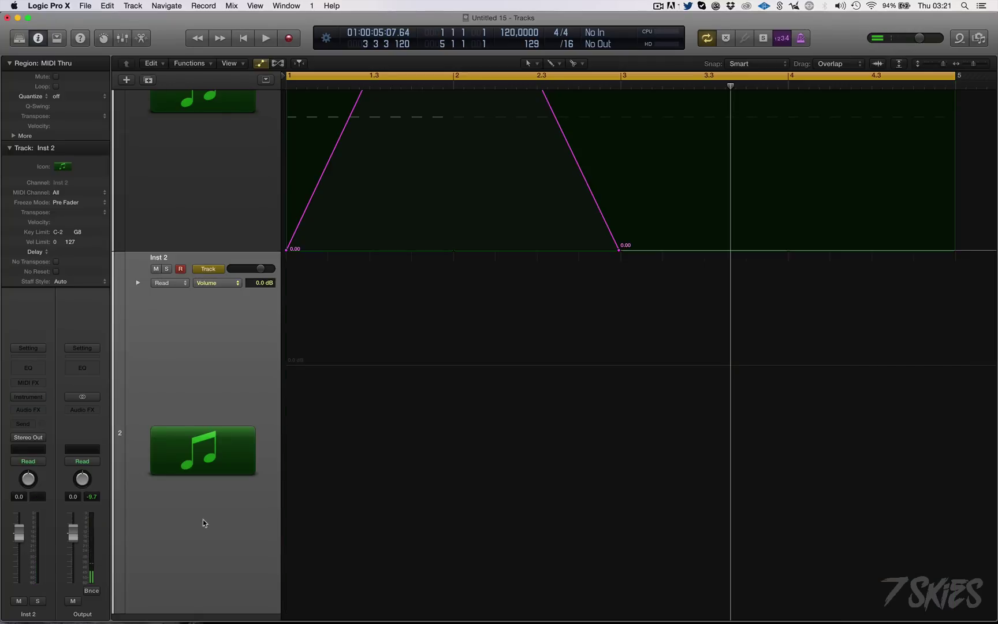
pyautogui.press('super+BackSpace')
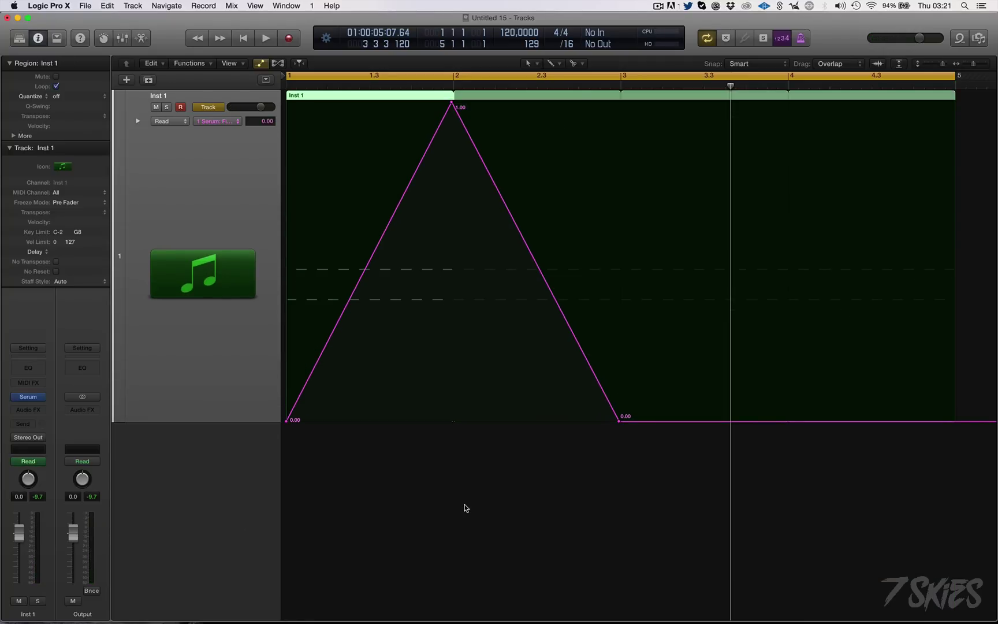
# Step: Toggle Inst 1 between track and region automation and reset the zoom to bars 1–6
pyautogui.click(213, 107)
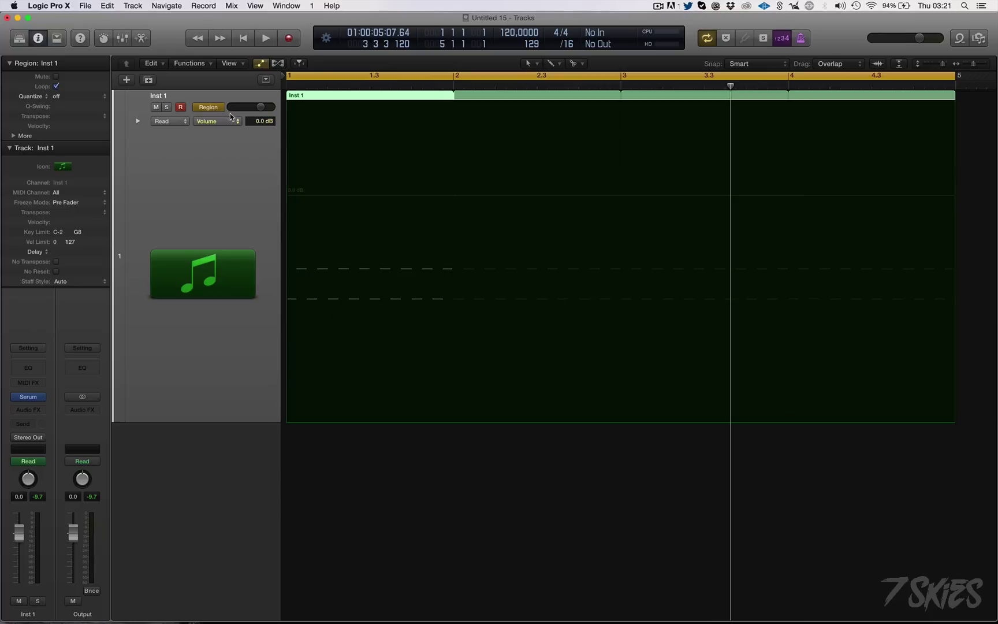
pyautogui.click(213, 107)
pyautogui.click(213, 107)
pyautogui.click(213, 108)
pyautogui.click(213, 108)
pyautogui.click(213, 107)
pyautogui.click(213, 107)
pyautogui.click(213, 108)
pyautogui.press('z')
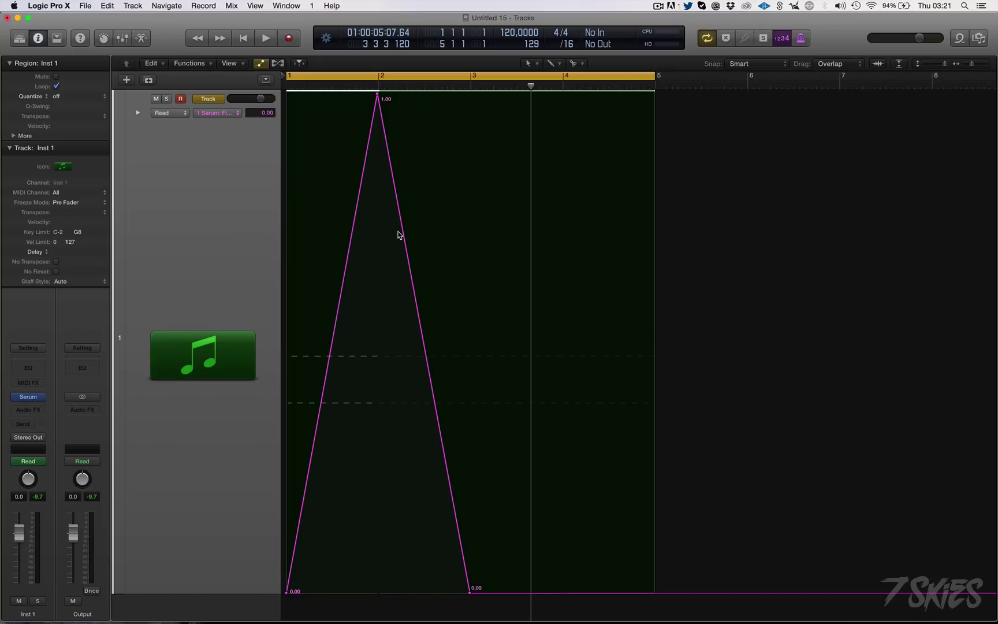
pyautogui.press('z')
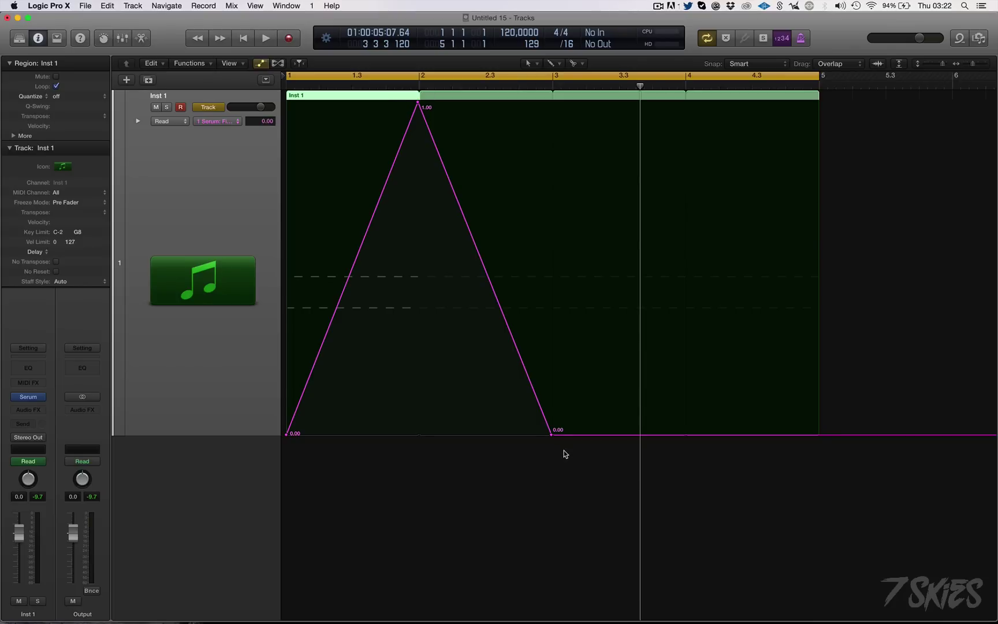
# Step: Delete the cutoff automation points at bar 3 (0.00) and bar 2 (1.00)
pyautogui.click(551, 434)
pyautogui.press('Delete')
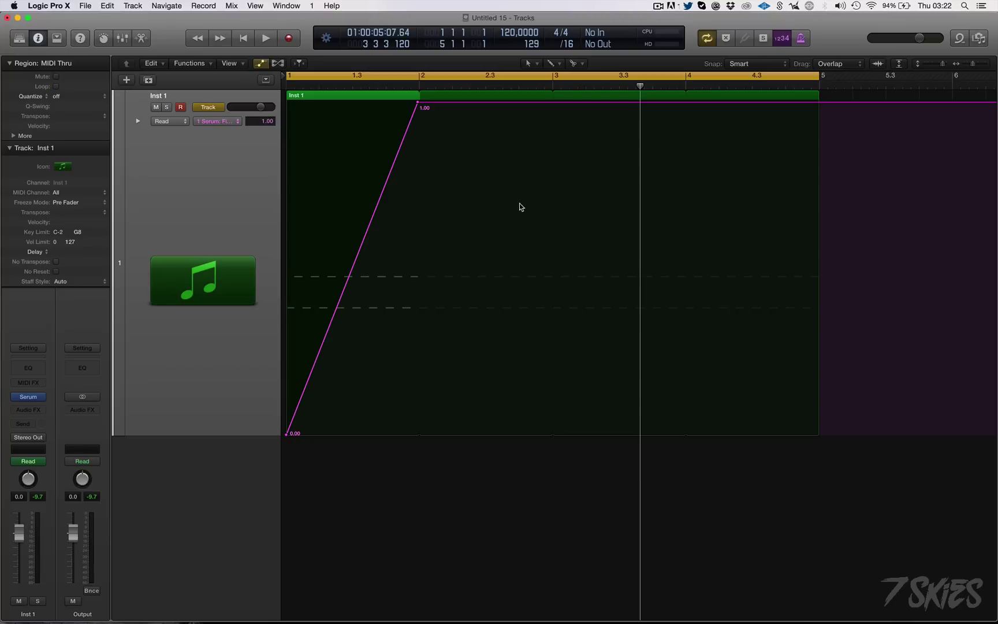
pyautogui.click(418, 104)
pyautogui.press('Delete')
# Step: Copy the Inst 1 region to bar 5 without automation, extend the cycle to bar 9, and turn off looping
pyautogui.click(387, 92)
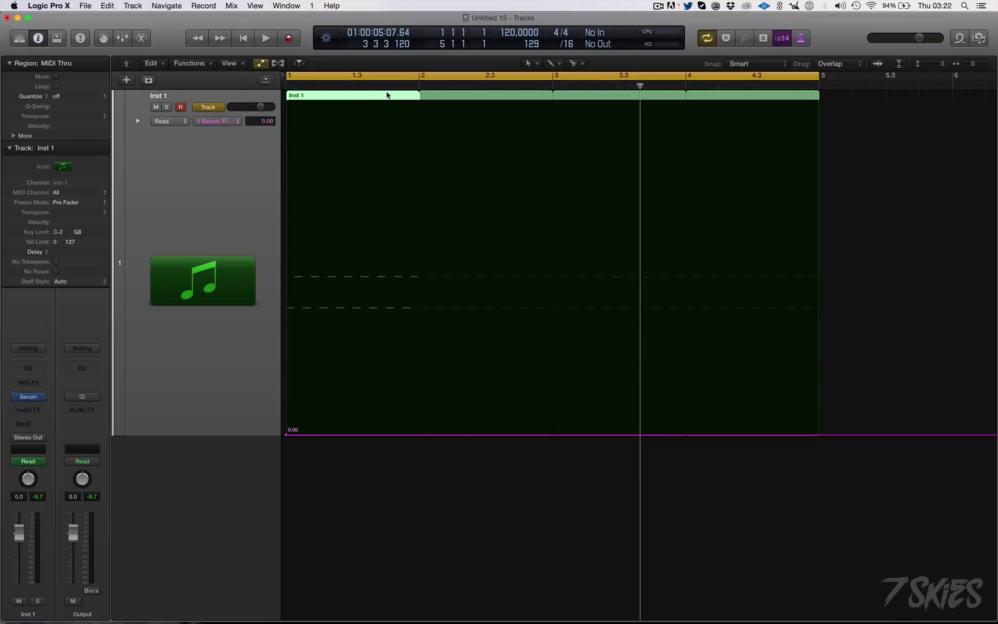
pyautogui.moveTo(403, 96); pyautogui.dragTo(922, 138)
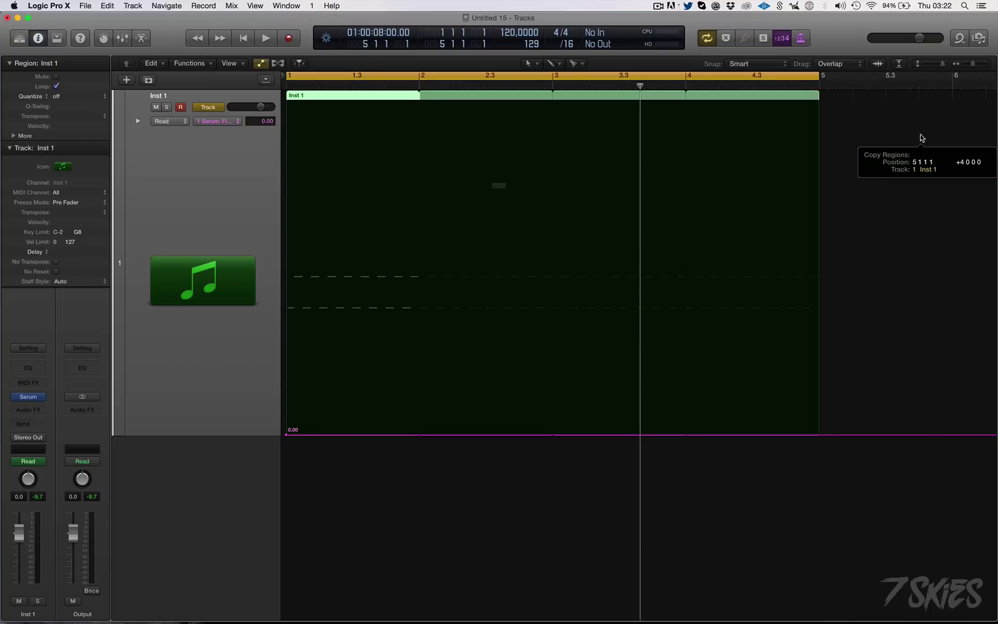
pyautogui.click(521, 213)
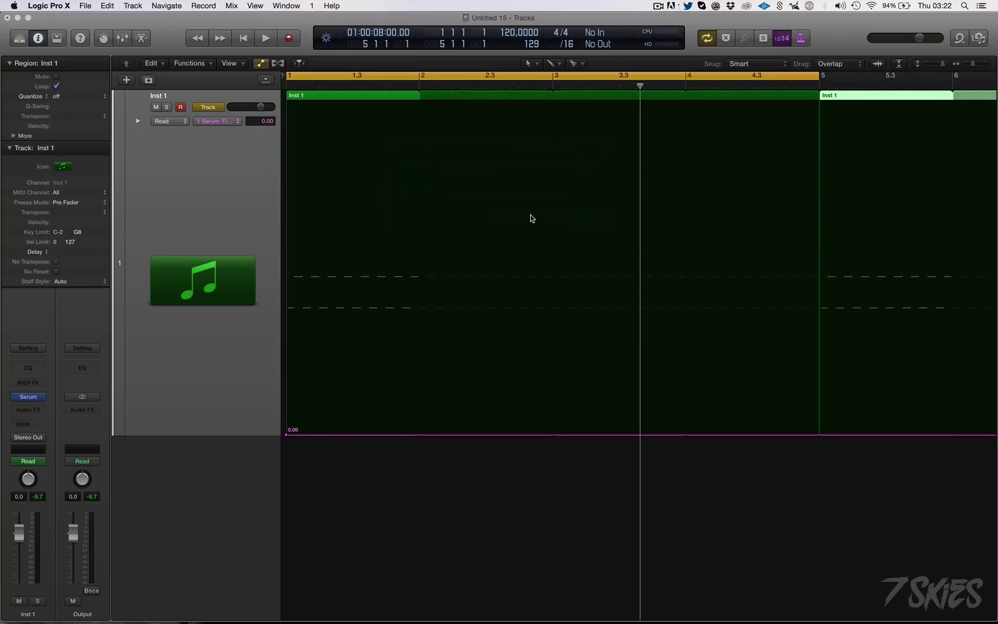
pyautogui.press('super+Left')
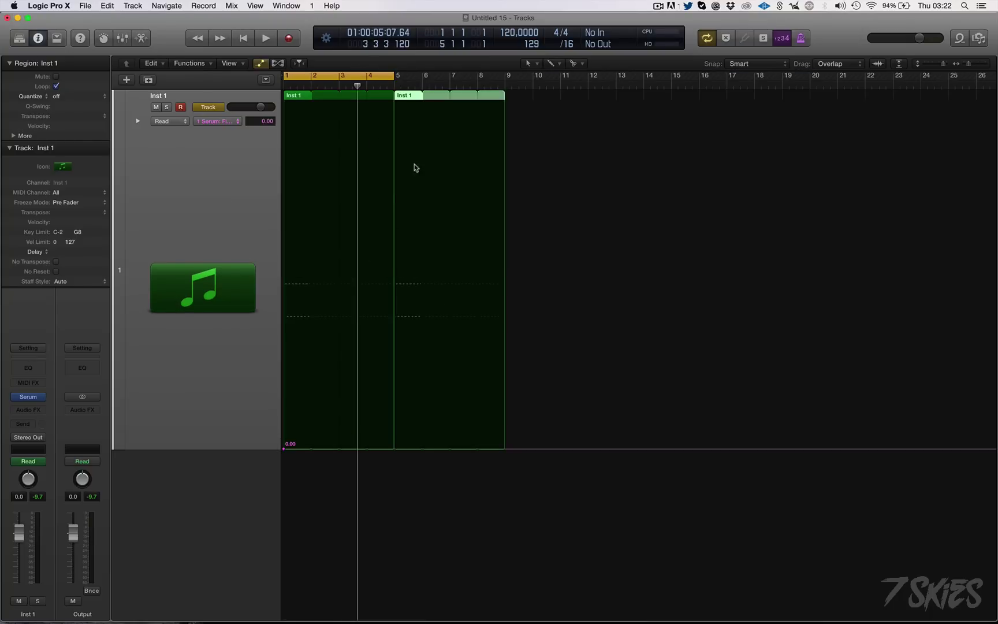
pyautogui.moveTo(391, 76); pyautogui.dragTo(505, 77)
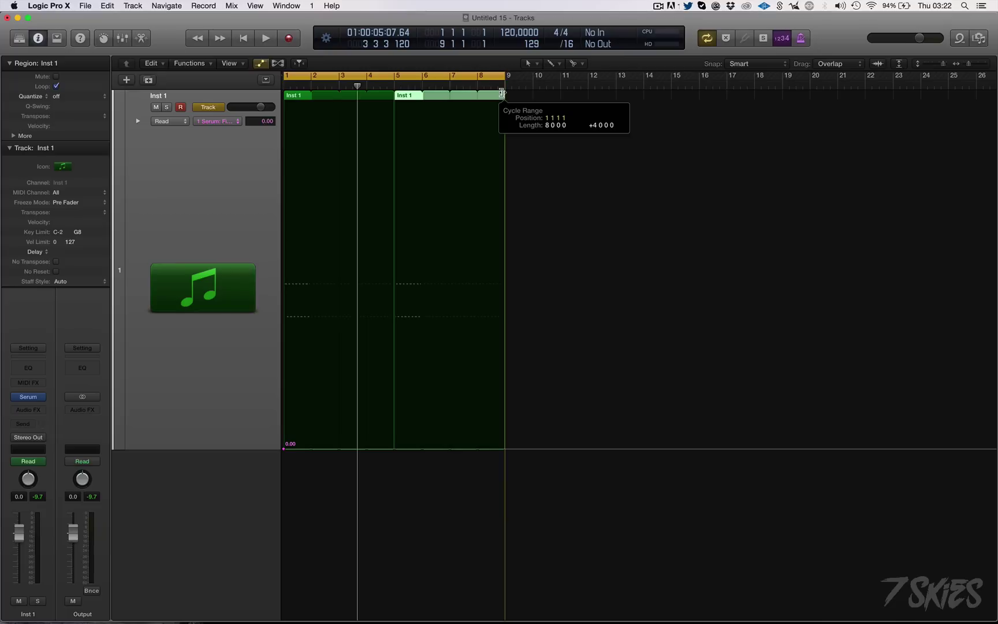
pyautogui.press('l')
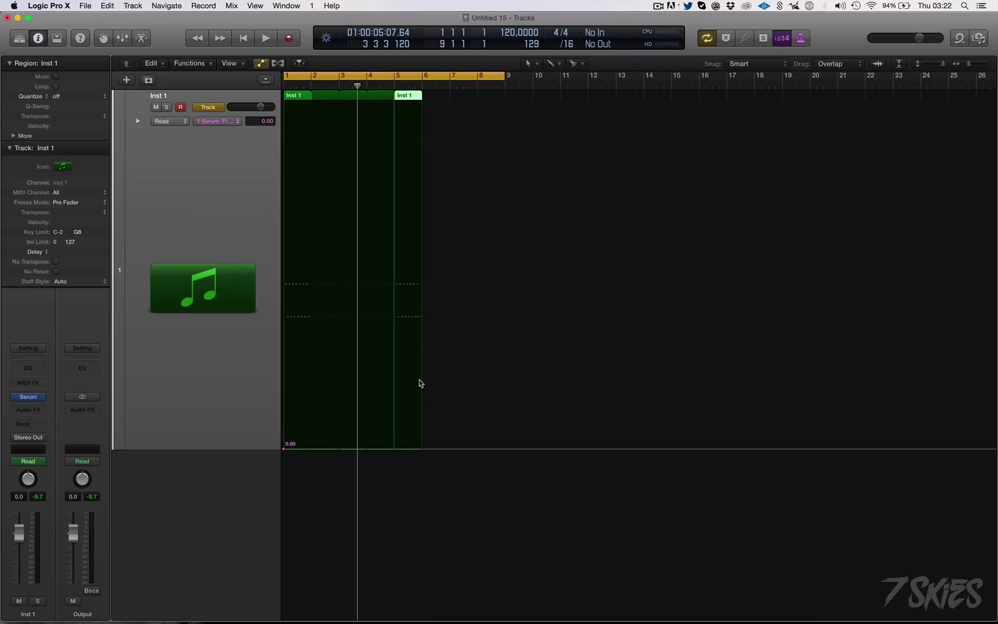
# Step: Remove a stray cutoff point and set the region automation back to Volume
pyautogui.click(396, 448)
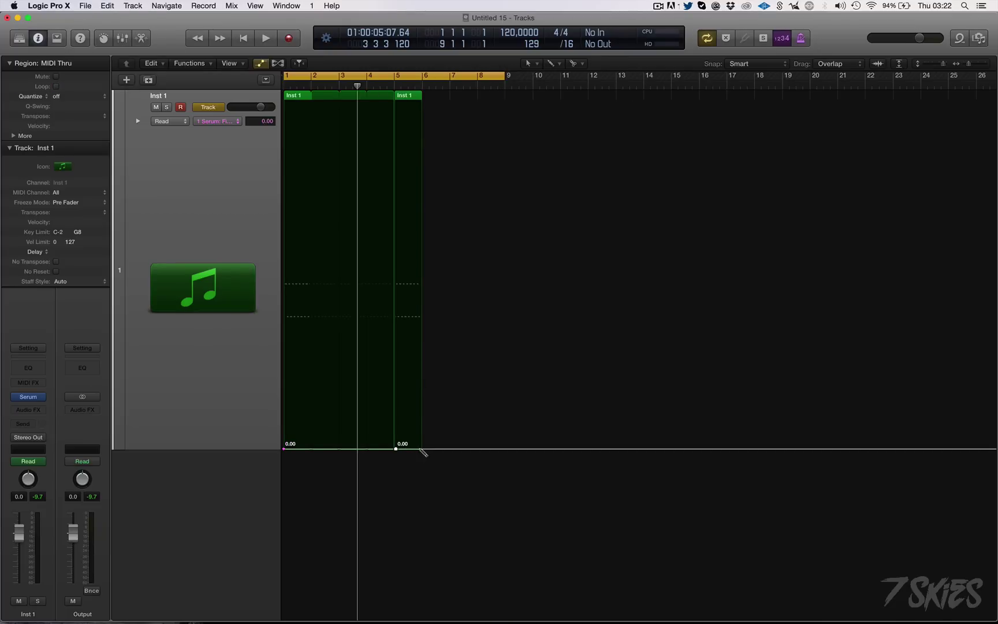
pyautogui.press('Delete')
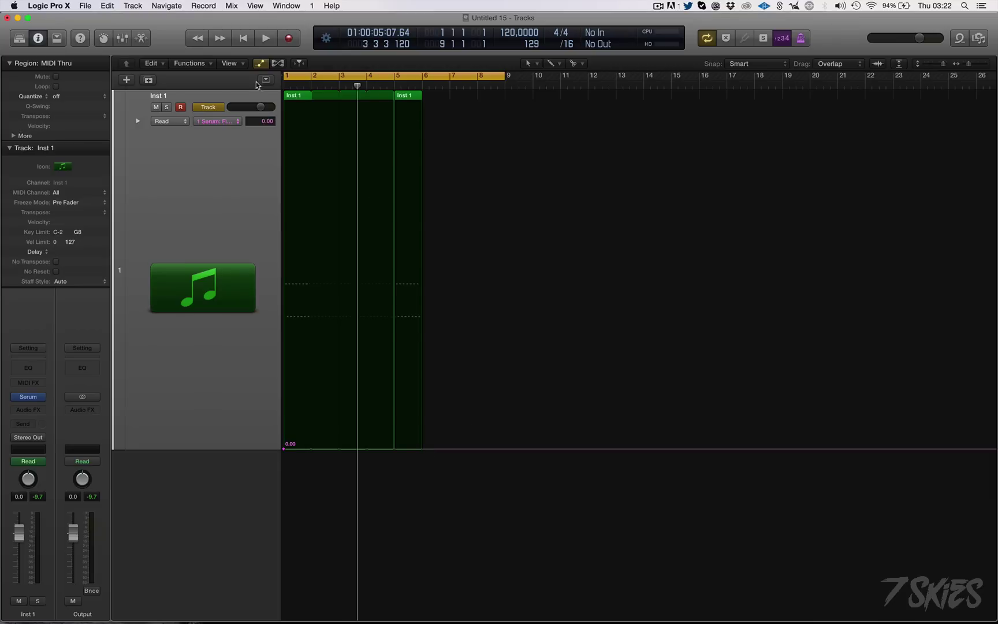
pyautogui.click(407, 96)
pyautogui.click(286, 449)
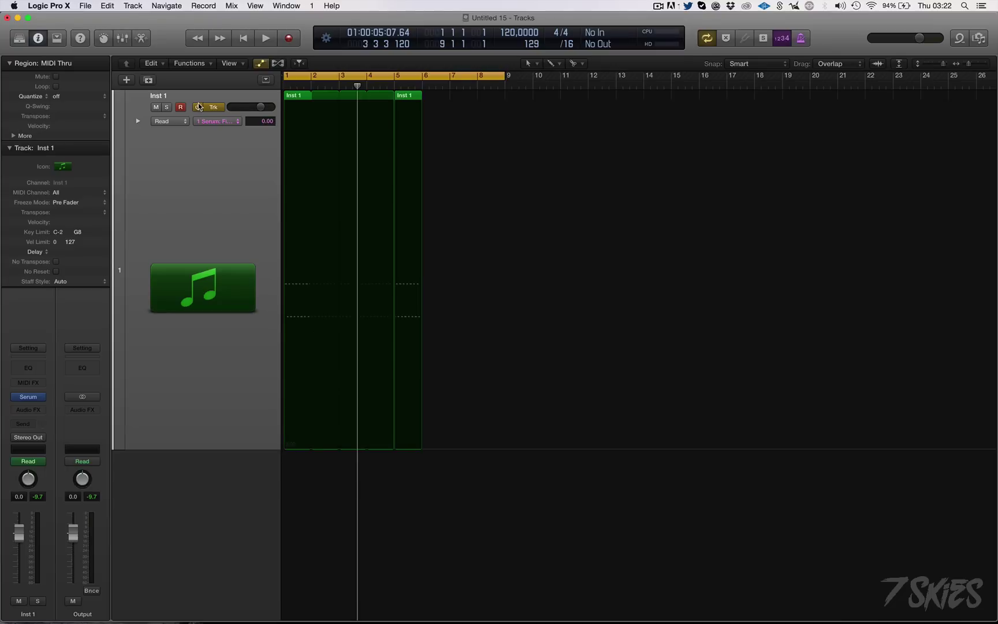
pyautogui.click(214, 108)
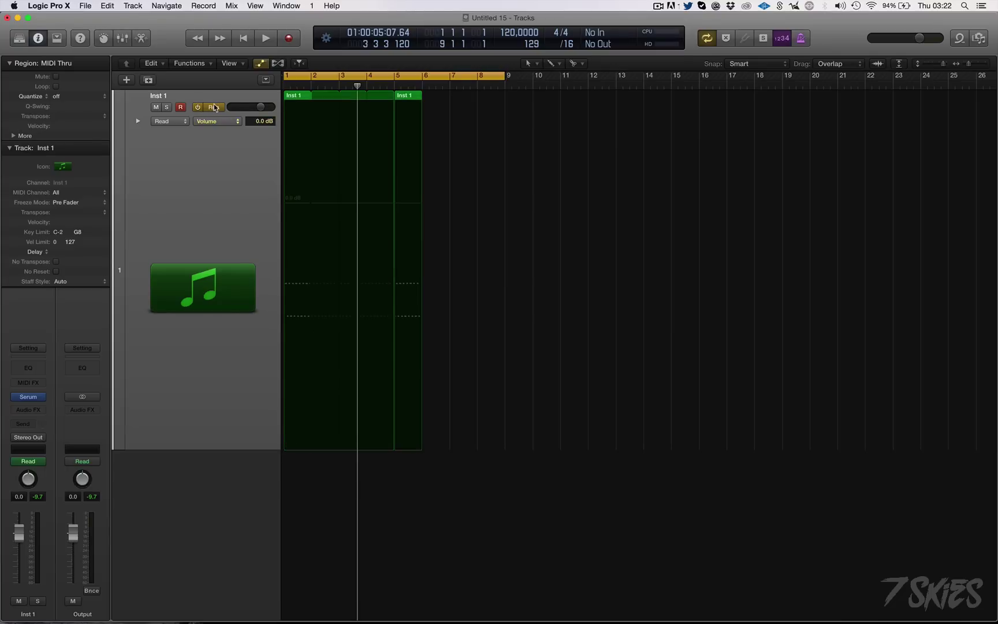
pyautogui.click(228, 123)
pyautogui.click(217, 170)
# Step: Open Serum for Inst 1 and select the second Inst 1 region at bar 5
pyautogui.press('space')
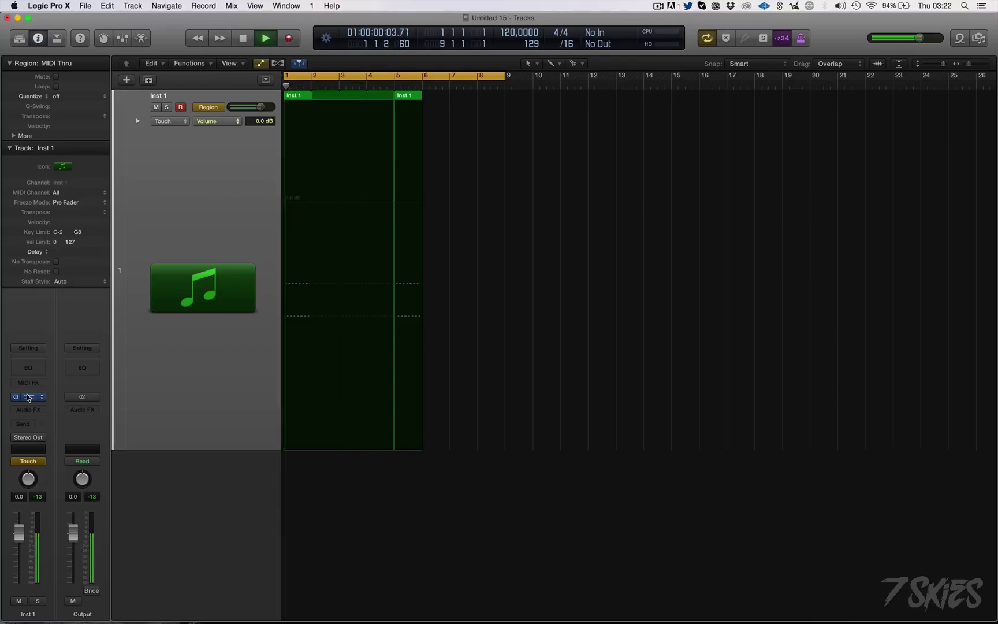
pyautogui.click(28, 395)
pyautogui.click(408, 115)
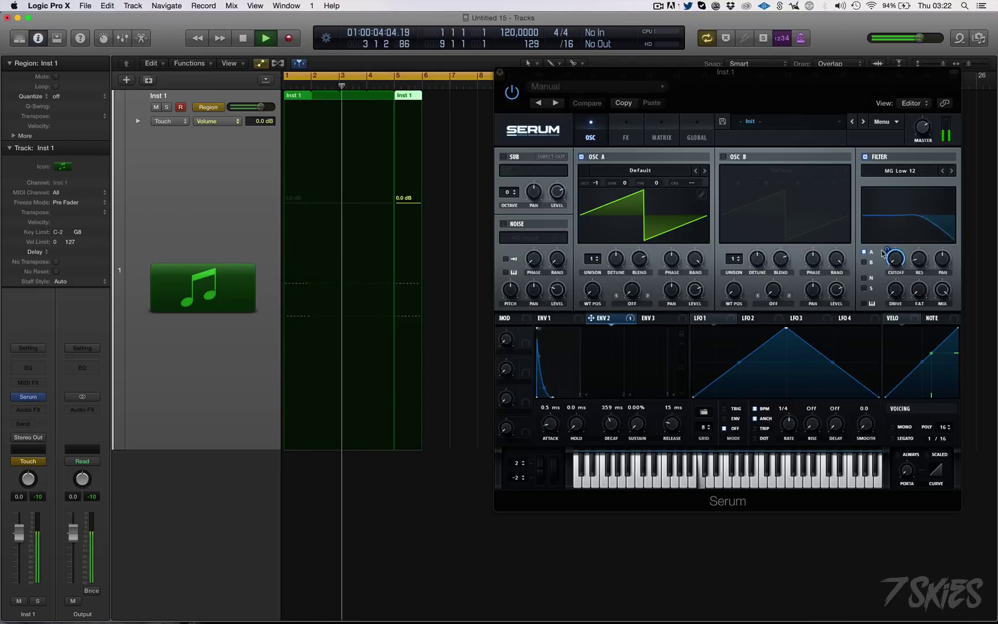
pyautogui.click(846, 146)
pyautogui.press('space')
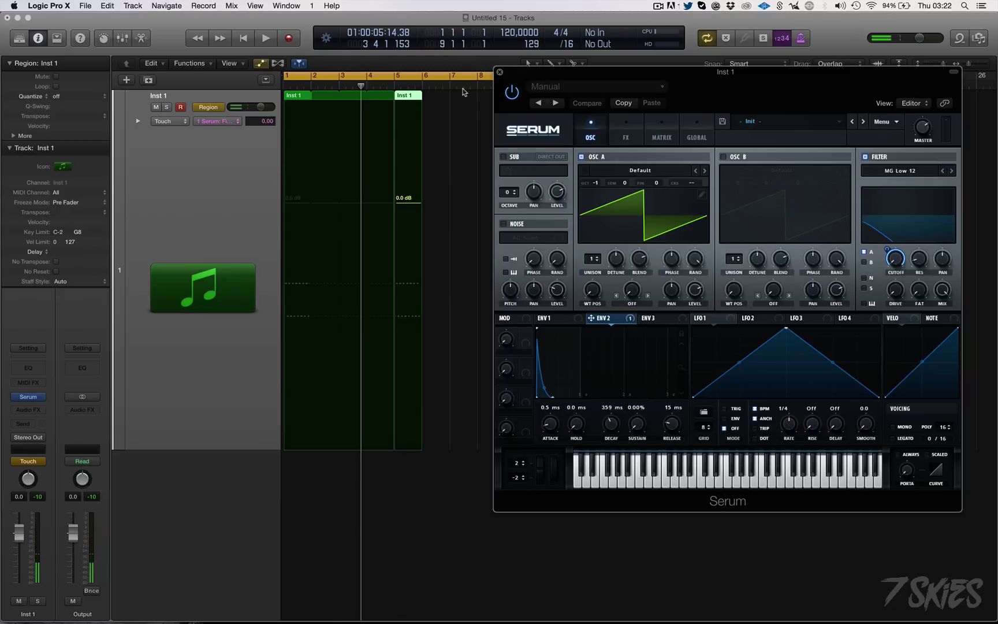
# Step: Choose Serum's Fil Cutoff as the automated parameter
pyautogui.click(232, 121)
pyautogui.moveTo(254, 159)
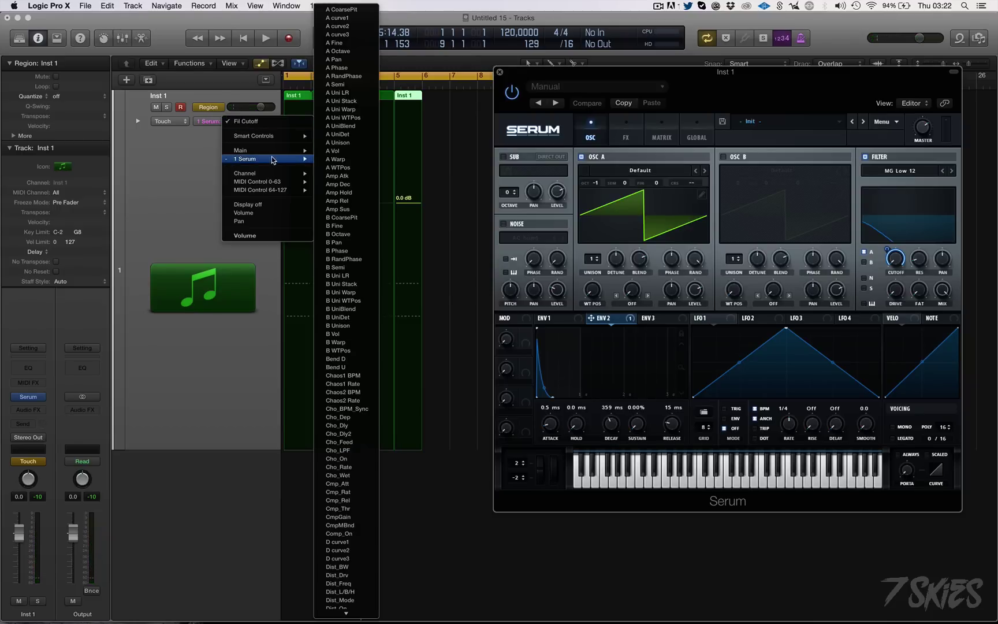
pyautogui.scroll(-12, 350, 492)
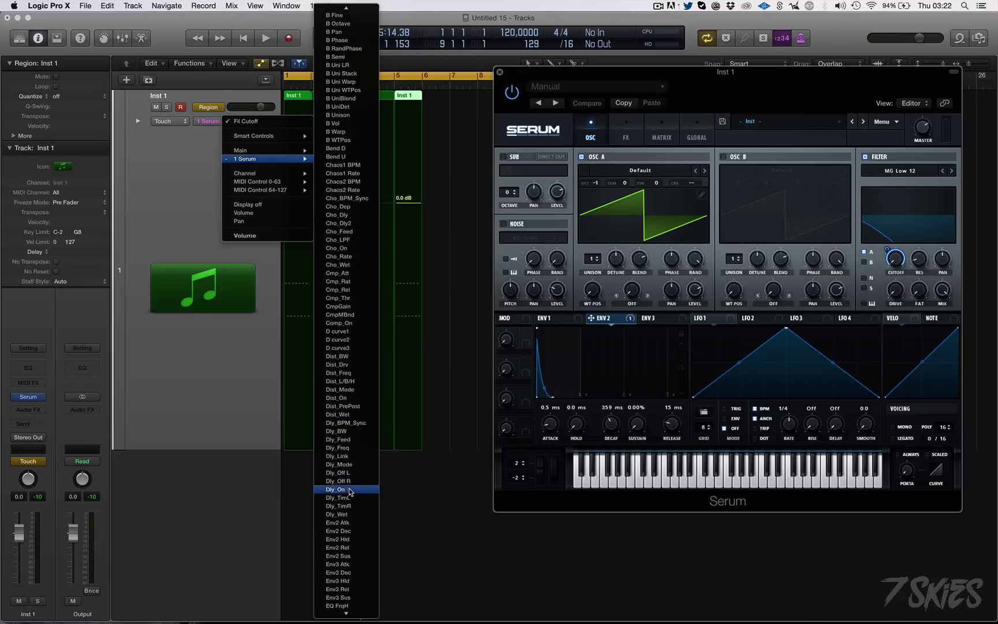
pyautogui.scroll(-15, 350, 492)
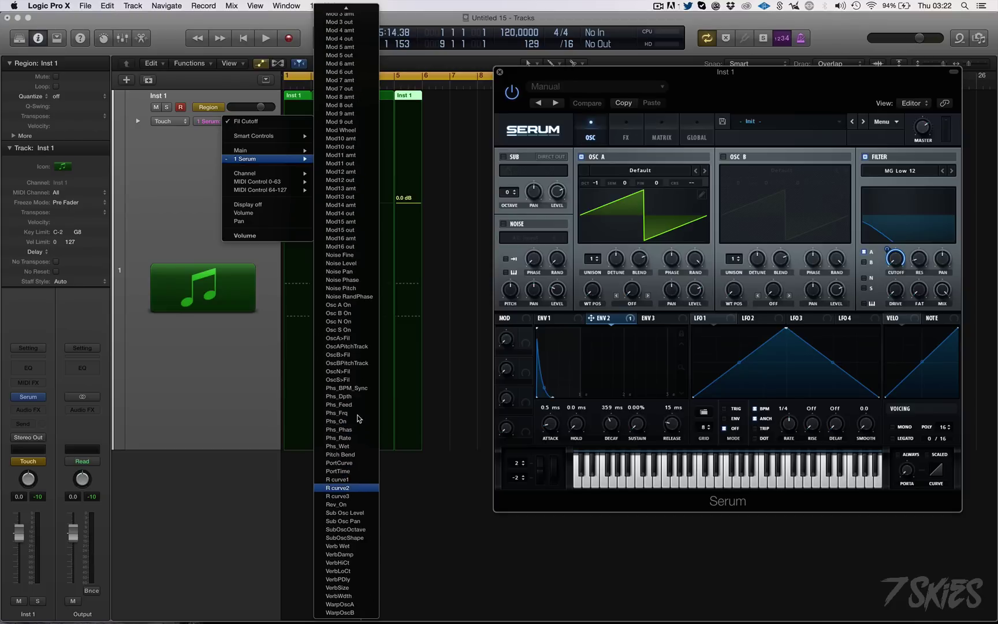
pyautogui.scroll(15, 358, 418)
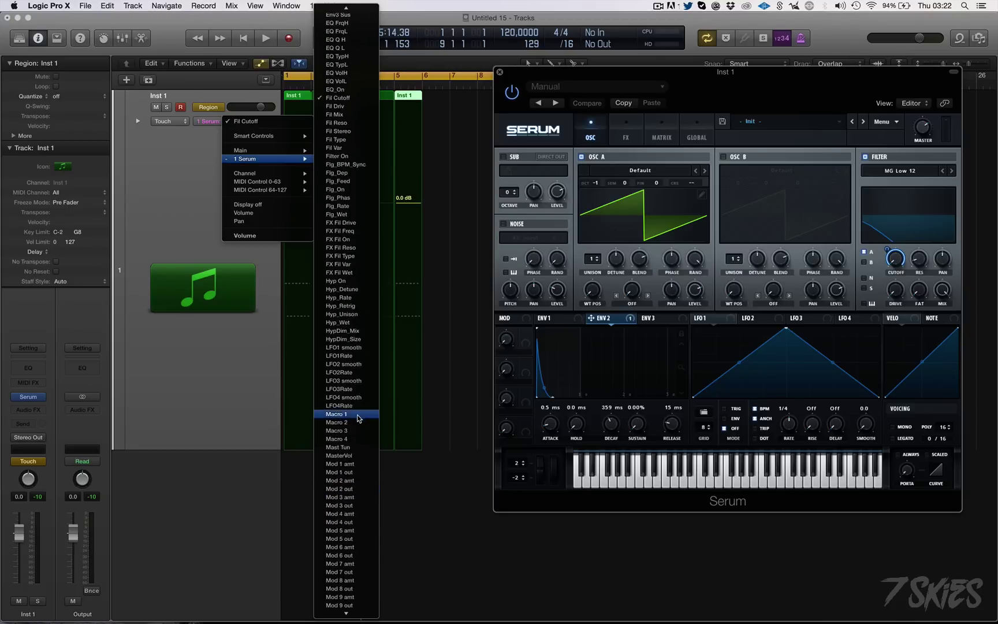
pyautogui.scroll(7, 358, 418)
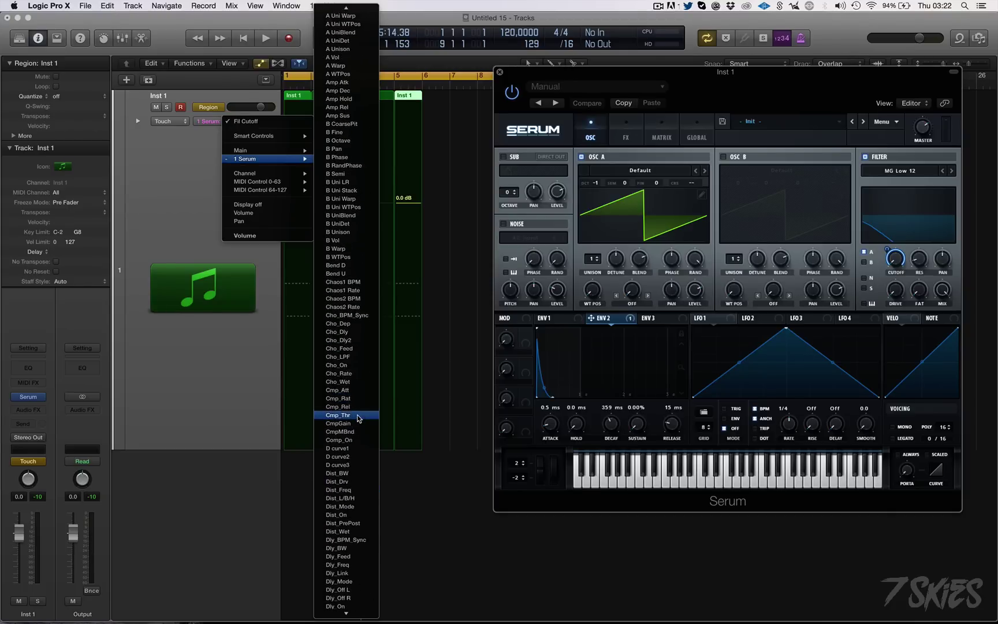
pyautogui.scroll(8, 358, 418)
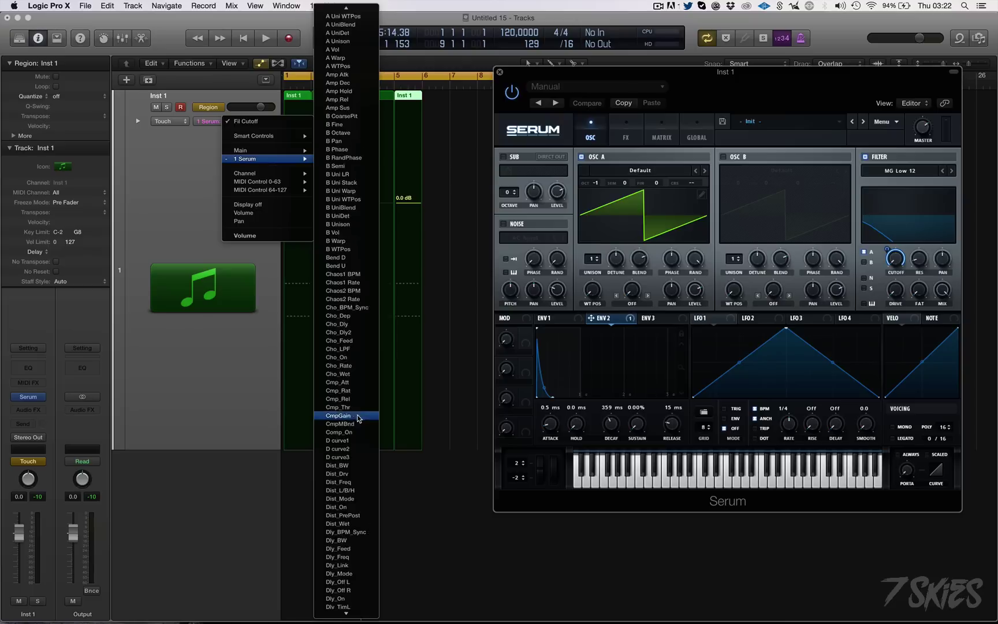
pyautogui.scroll(-14, 358, 418)
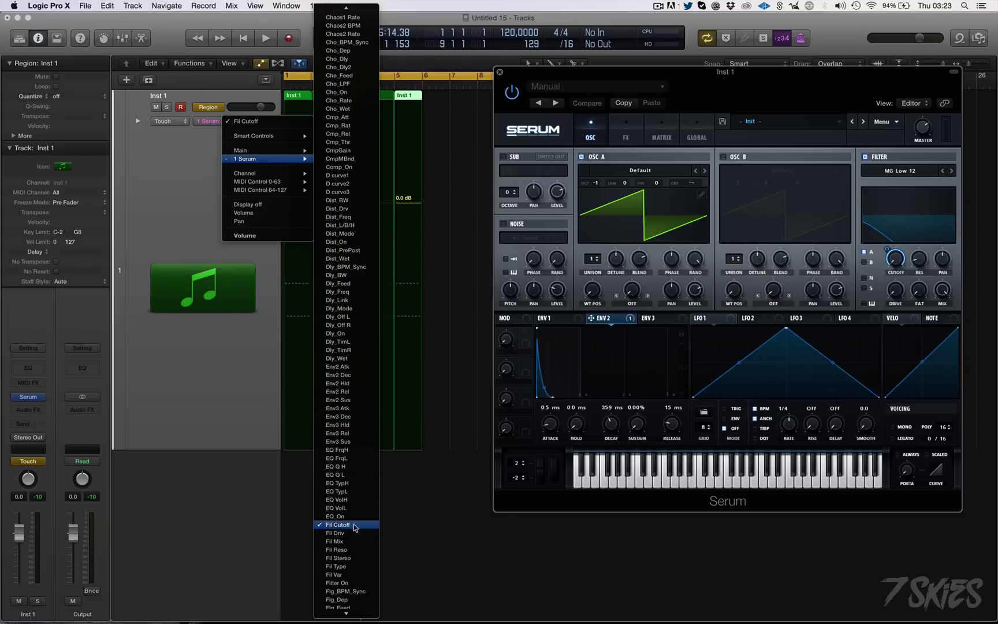
pyautogui.click(354, 528)
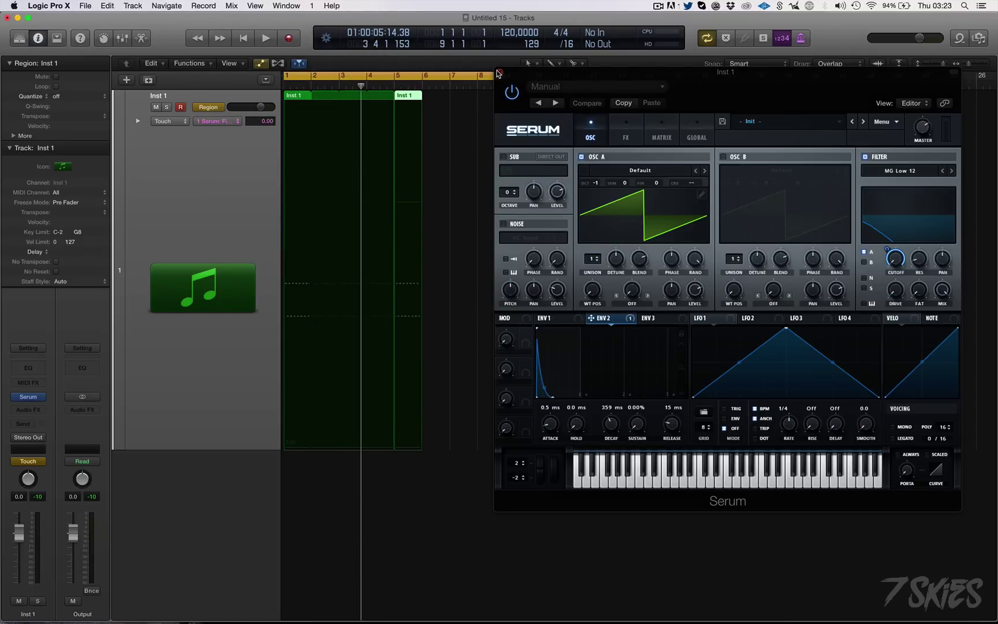
# Step: Draw a Fil Cutoff ramp rising from 0.00 to the top in the bar-5 region
pyautogui.click(499, 74)
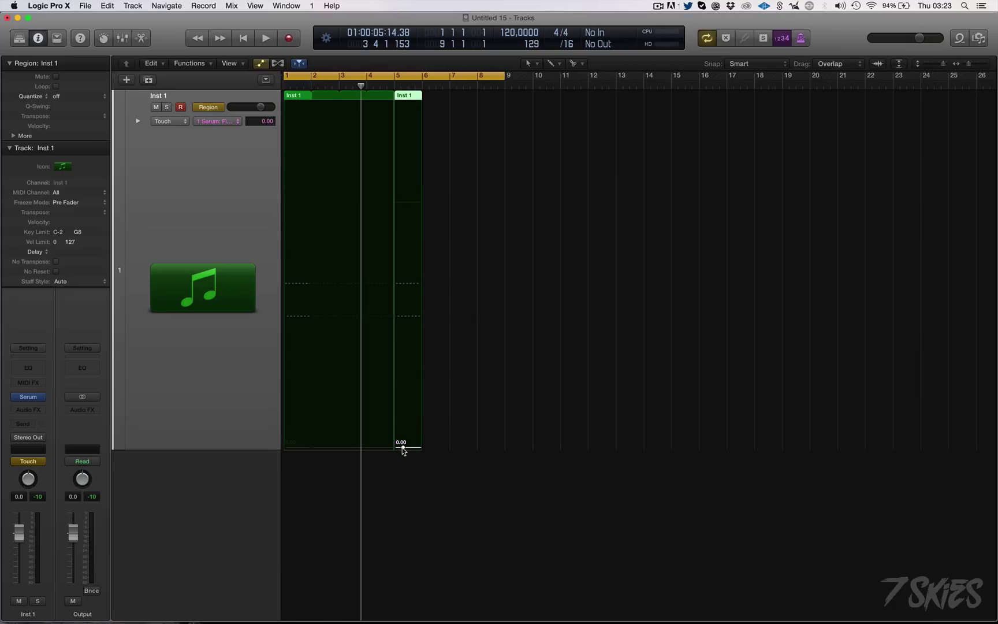
pyautogui.moveTo(403, 450); pyautogui.dragTo(419, 105)
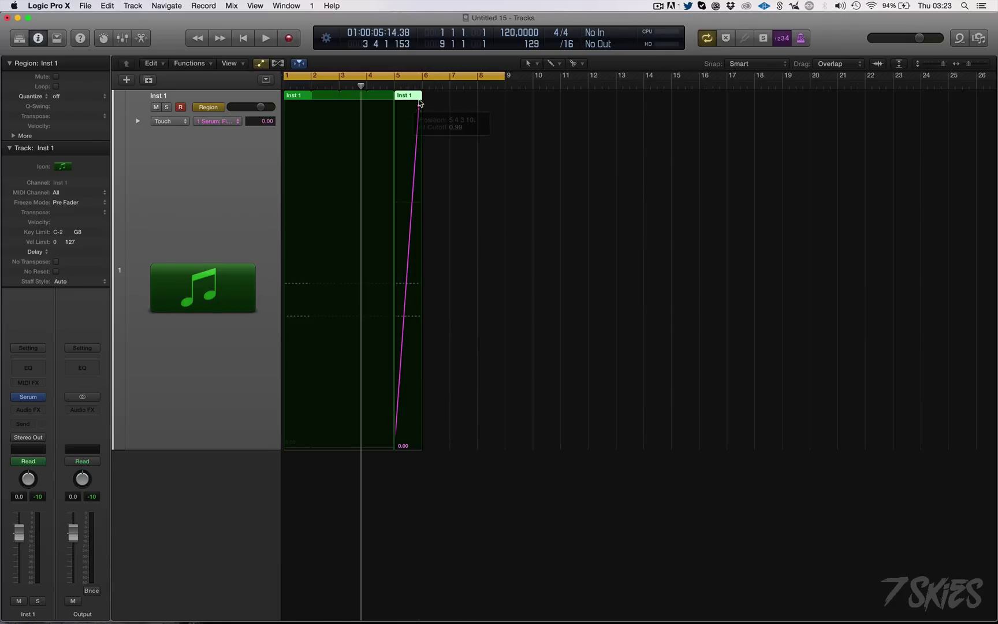
pyautogui.press('space')
pyautogui.moveTo(506, 476); pyautogui.dragTo(285, 93)
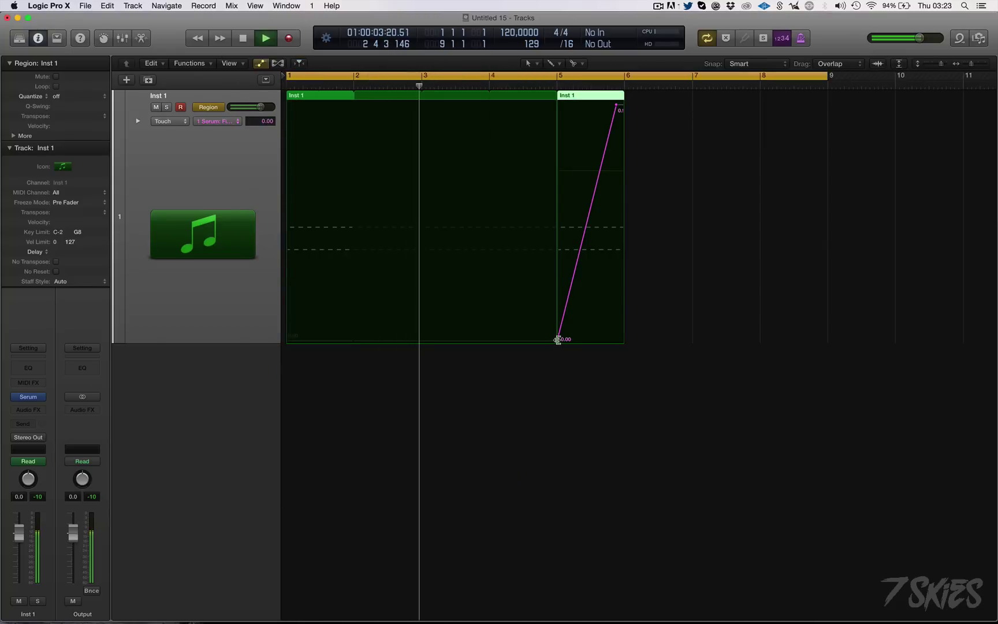
pyautogui.click(526, 380)
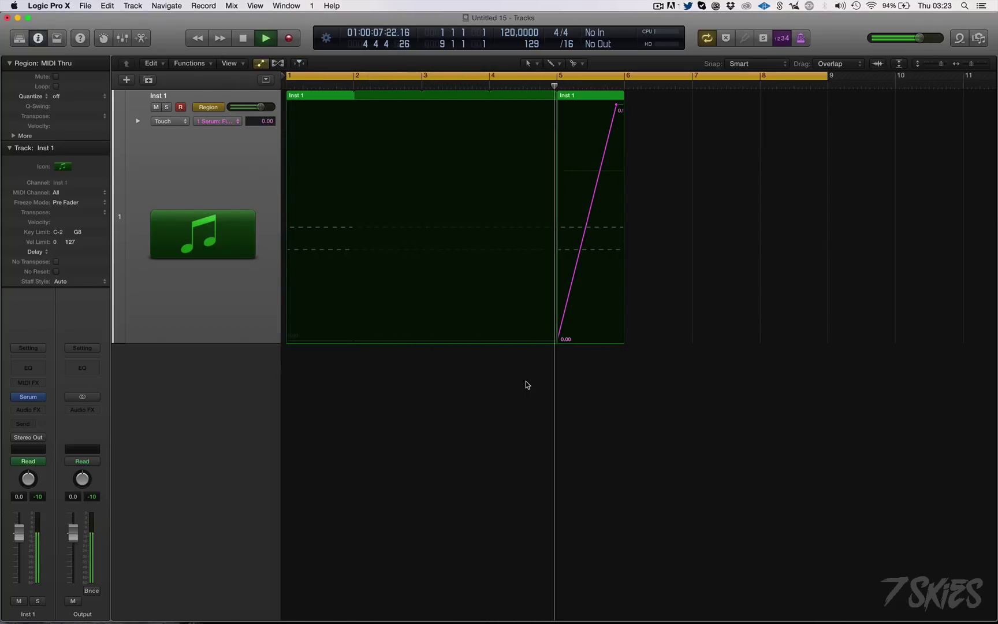
pyautogui.press('space')
# Step: Nudge the ramp's start point later, trimming the bar-5 region's start back to bar 5
pyautogui.click(588, 95)
pyautogui.moveTo(568, 100); pyautogui.dragTo(540, 104)
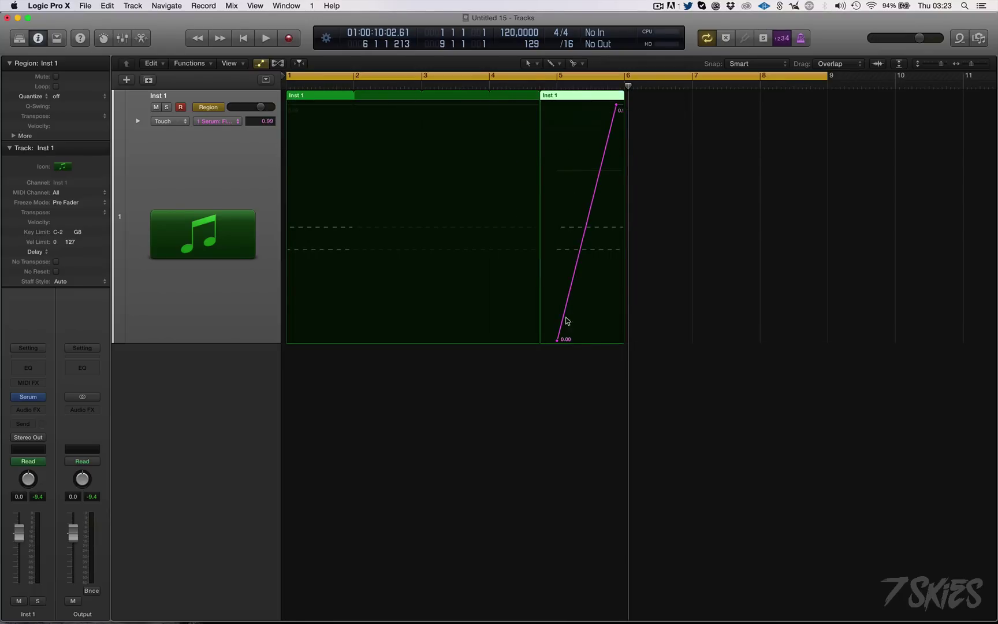
pyautogui.moveTo(557, 340); pyautogui.dragTo(561, 340)
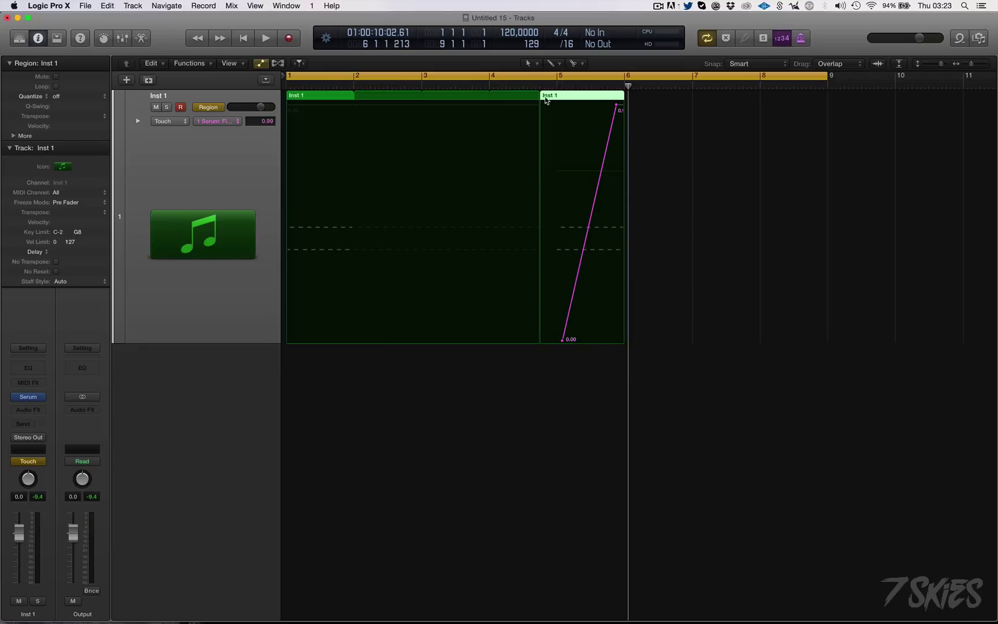
pyautogui.moveTo(541, 100); pyautogui.dragTo(621, 103)
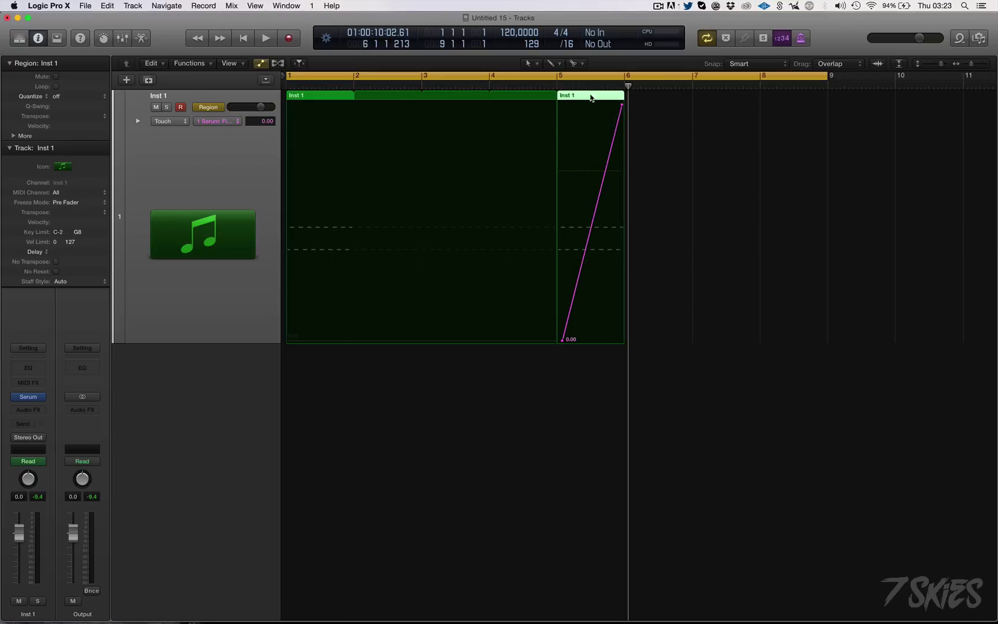
# Step: Turn off looping on region 1, move the ramp region to bar 2, and copy both to bars 3–4
pyautogui.click(341, 99)
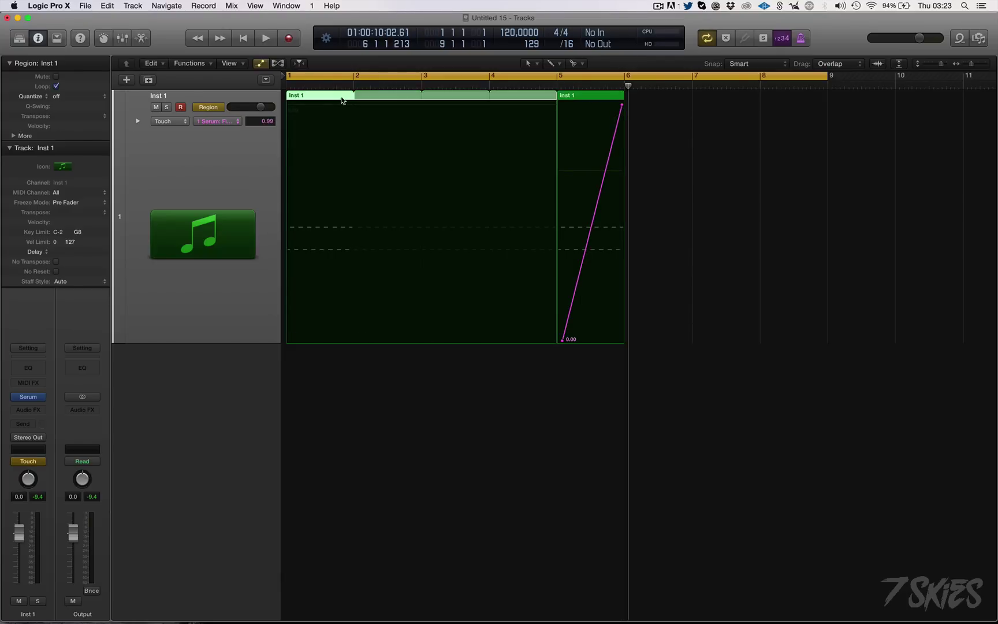
pyautogui.press('l')
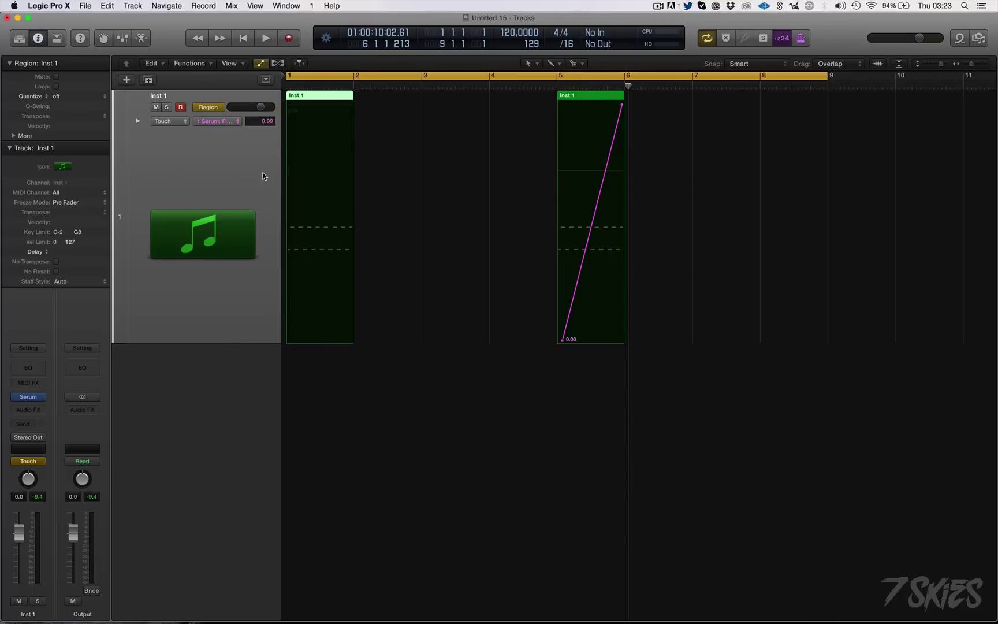
pyautogui.moveTo(582, 104); pyautogui.dragTo(385, 93)
pyautogui.keyDown('shift'); pyautogui.click(300, 97); pyautogui.keyUp('shift')
pyautogui.press('a')
pyautogui.press('a')
pyautogui.moveTo(301, 99); pyautogui.dragTo(438, 104)
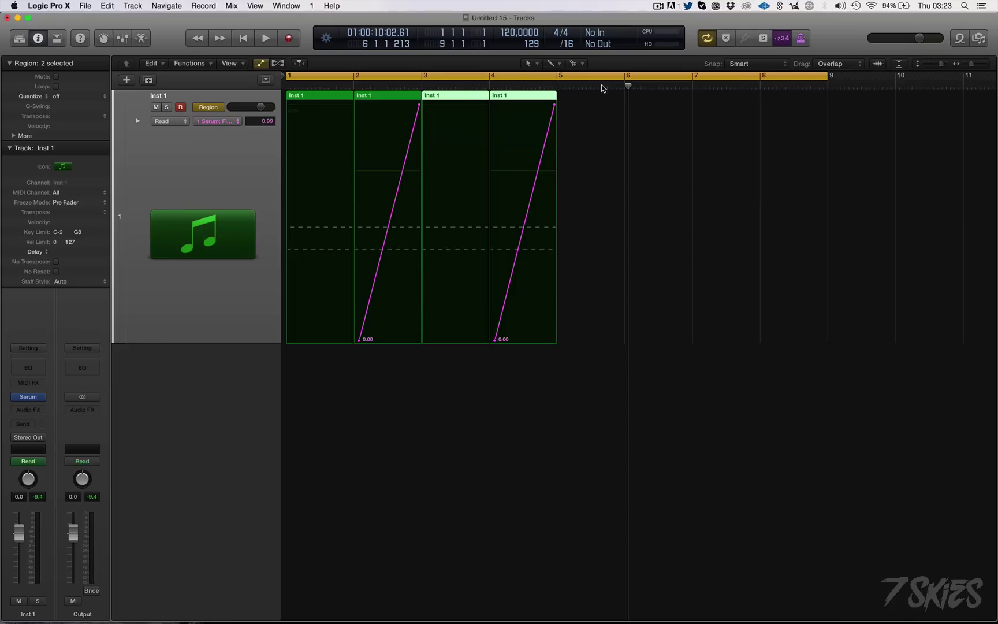
# Step: Set the cycle to bars 1–5 and play the four bars
pyautogui.moveTo(825, 77); pyautogui.dragTo(556, 78)
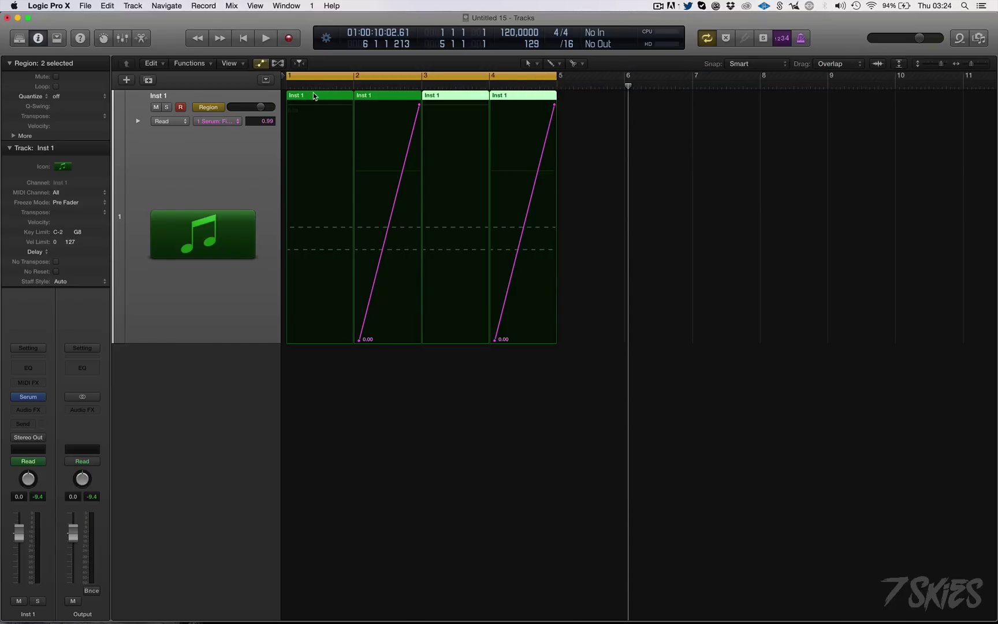
pyautogui.press('space')
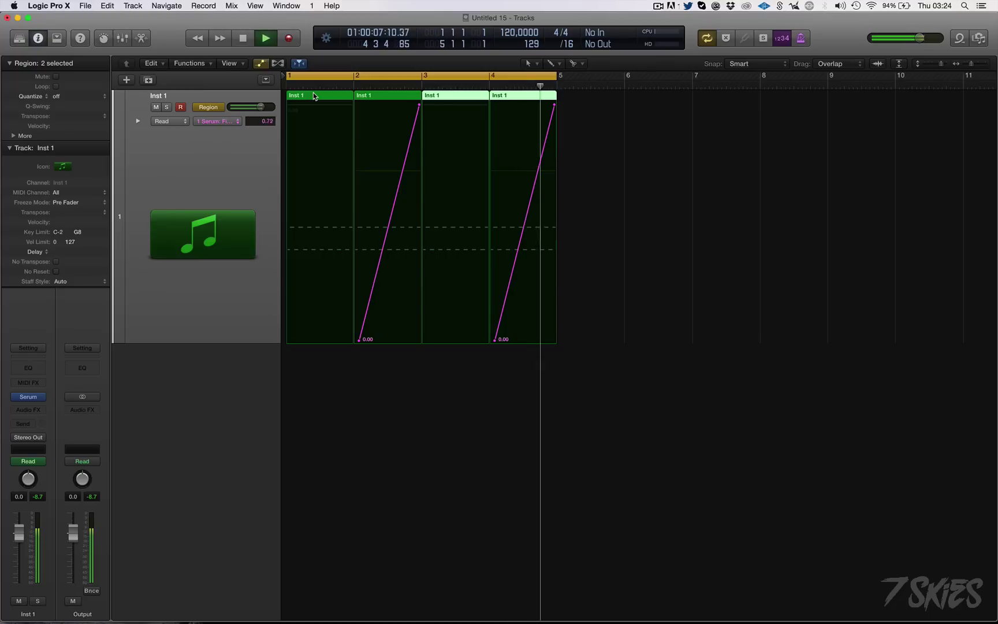
pyautogui.press('space')
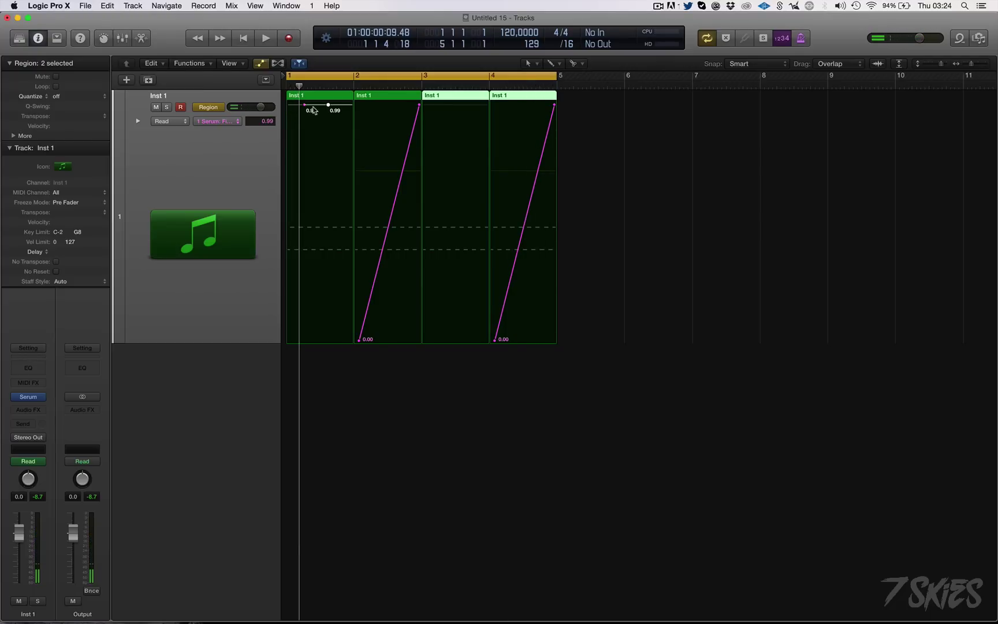
# Step: Shape the bar-1 region's cutoff curve into a zigzag with points at 0.69, 0.10, 0.76 and 0.46
pyautogui.moveTo(304, 105); pyautogui.dragTo(304, 175)
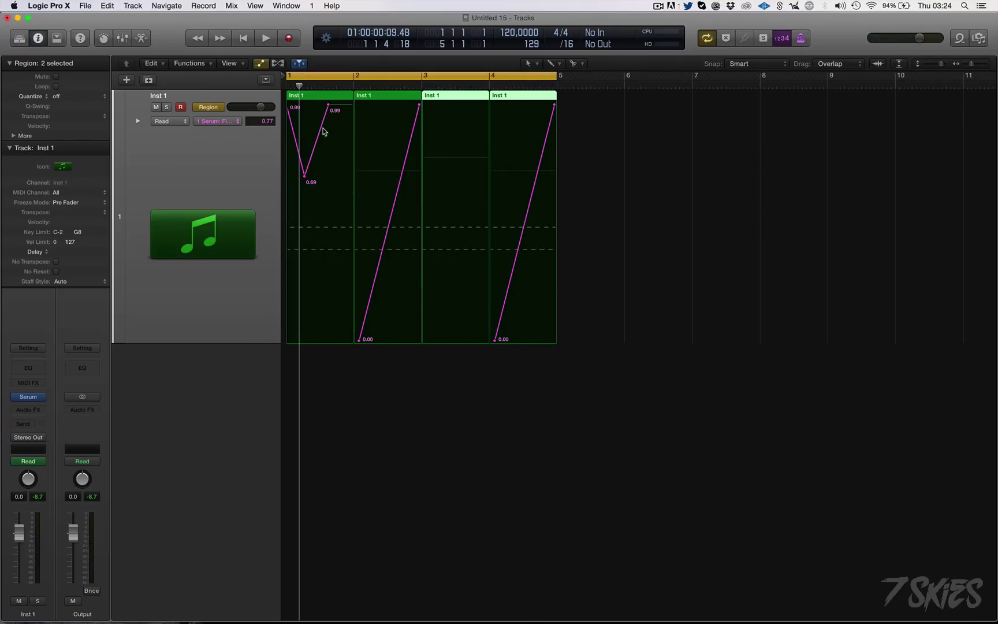
pyautogui.click(320, 130)
pyautogui.moveTo(320, 130); pyautogui.dragTo(321, 159)
pyautogui.click(322, 287)
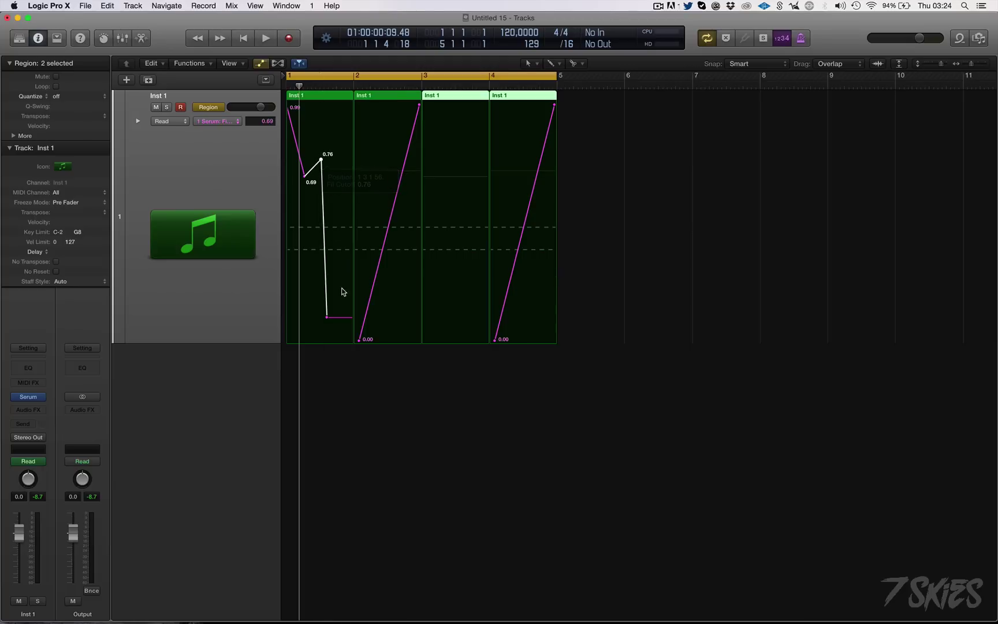
pyautogui.click(338, 317)
pyautogui.click(337, 317)
pyautogui.moveTo(338, 317); pyautogui.dragTo(350, 358)
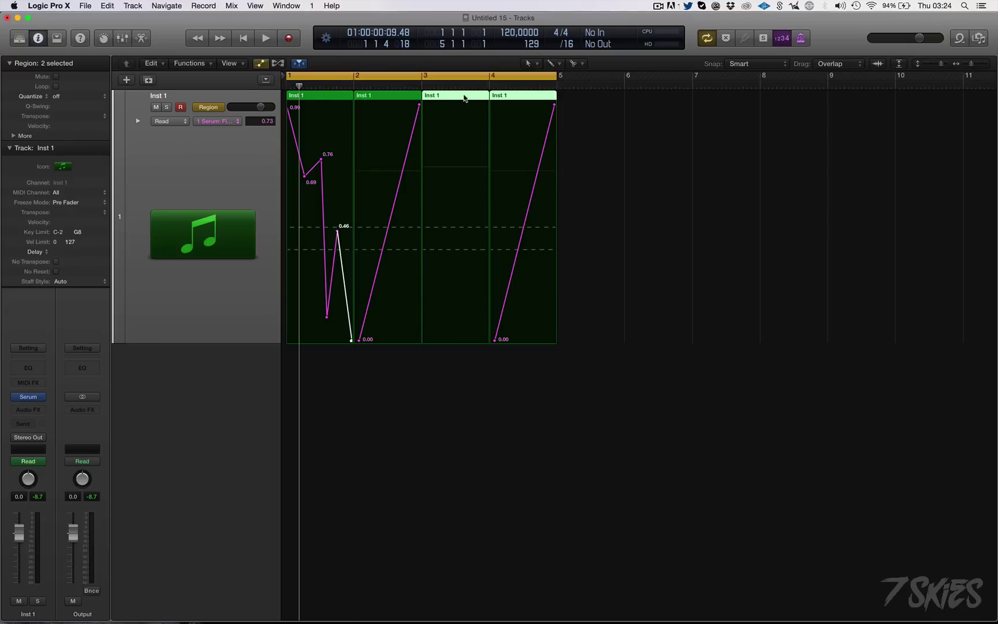
# Step: Replace the bar-3 region with a copy of the bar-1 region and play it back
pyautogui.click(582, 159)
pyautogui.click(459, 99)
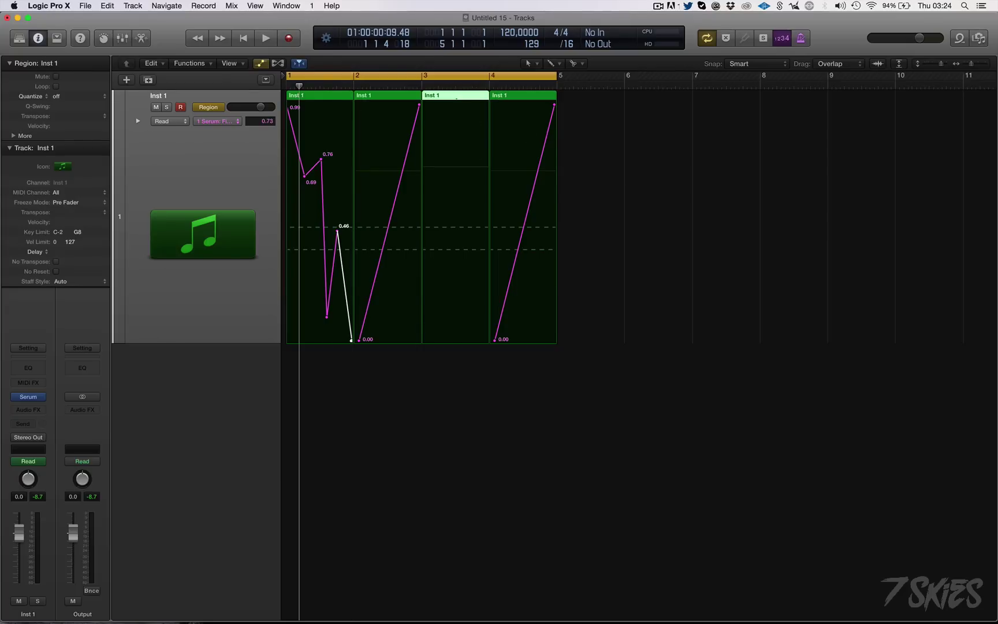
pyautogui.press('Delete')
pyautogui.moveTo(316, 96); pyautogui.dragTo(452, 103)
pyautogui.press('space')
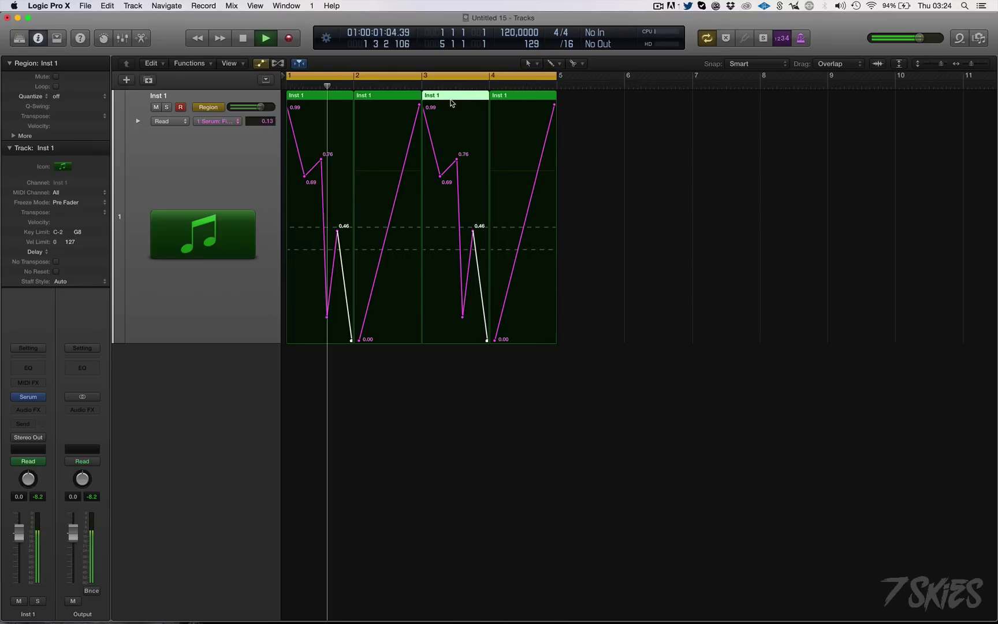
pyautogui.press('space')
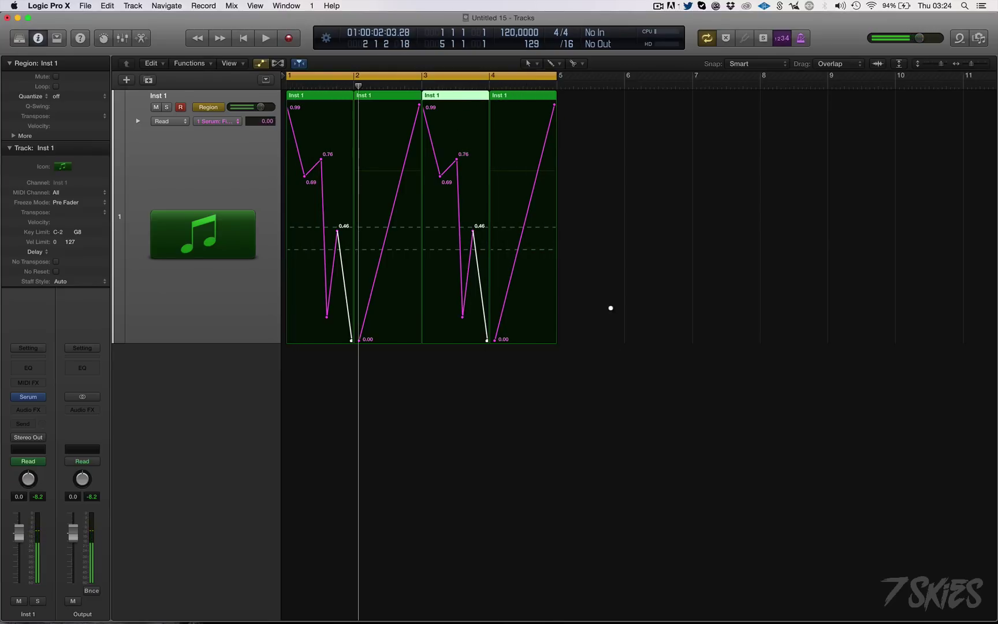
pyautogui.press('z')
pyautogui.scroll(-5, 455, 311)
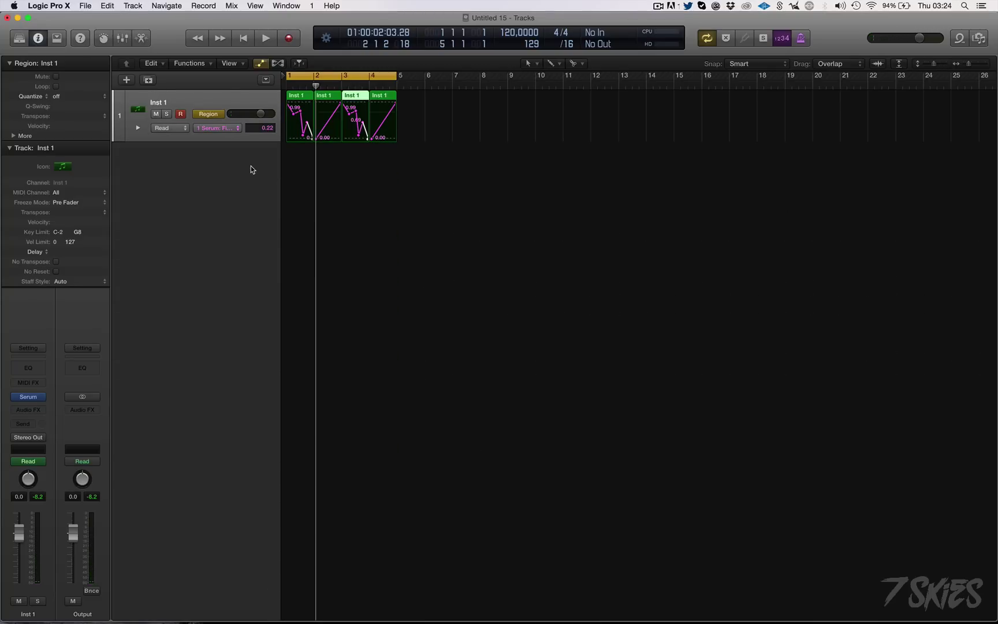
pyautogui.doubleClick(198, 165)
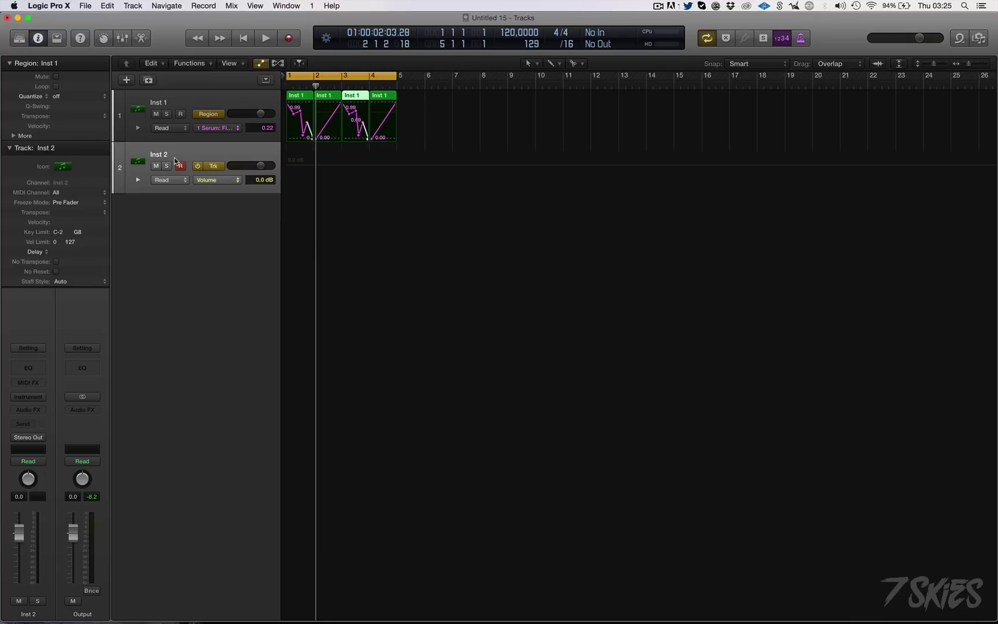
pyautogui.press('super+a')
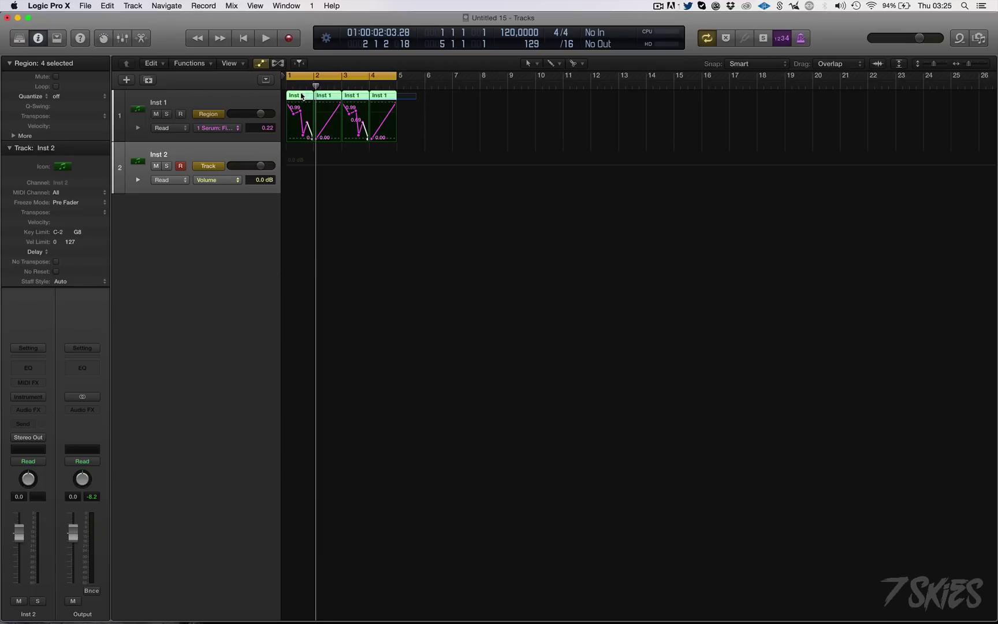
pyautogui.moveTo(306, 110); pyautogui.dragTo(299, 153)
pyautogui.click(212, 152)
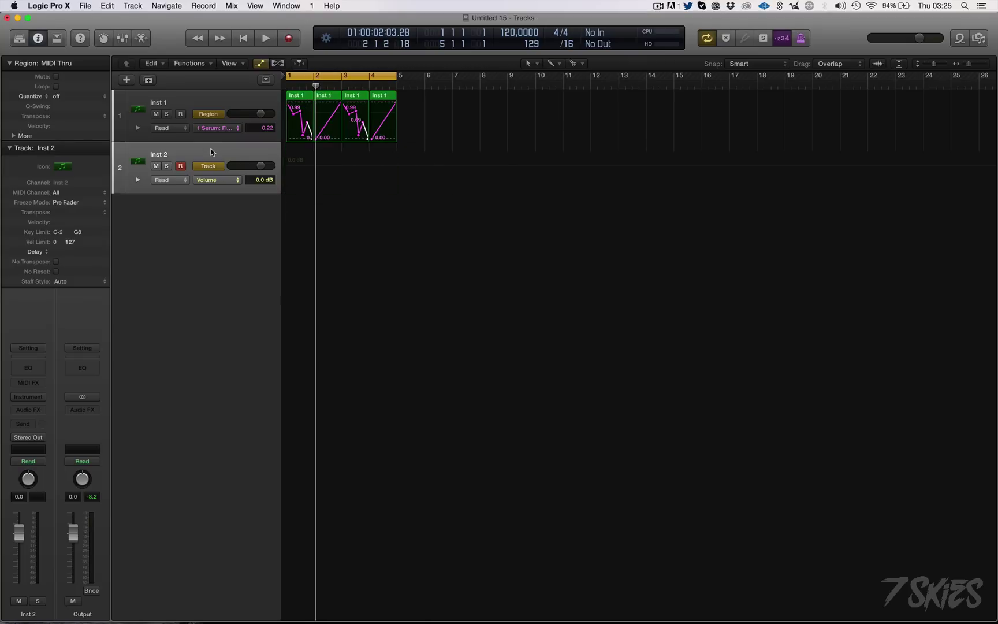
pyautogui.press('super+BackSpace')
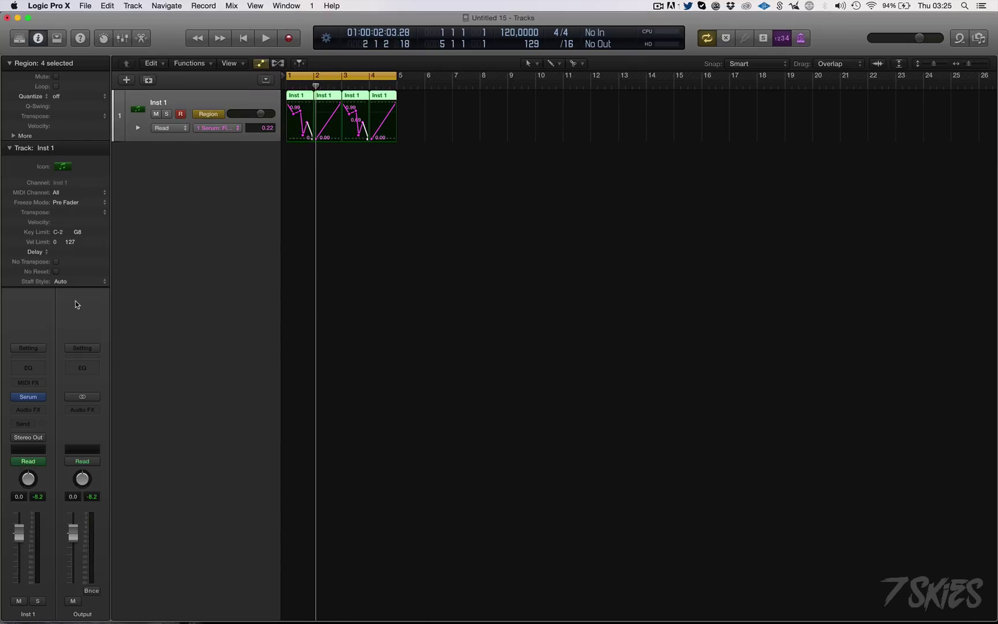
# Step: Add a Channel EQ to Inst 1 and reposition the Compressor window to reveal the regions
pyautogui.click(31, 368)
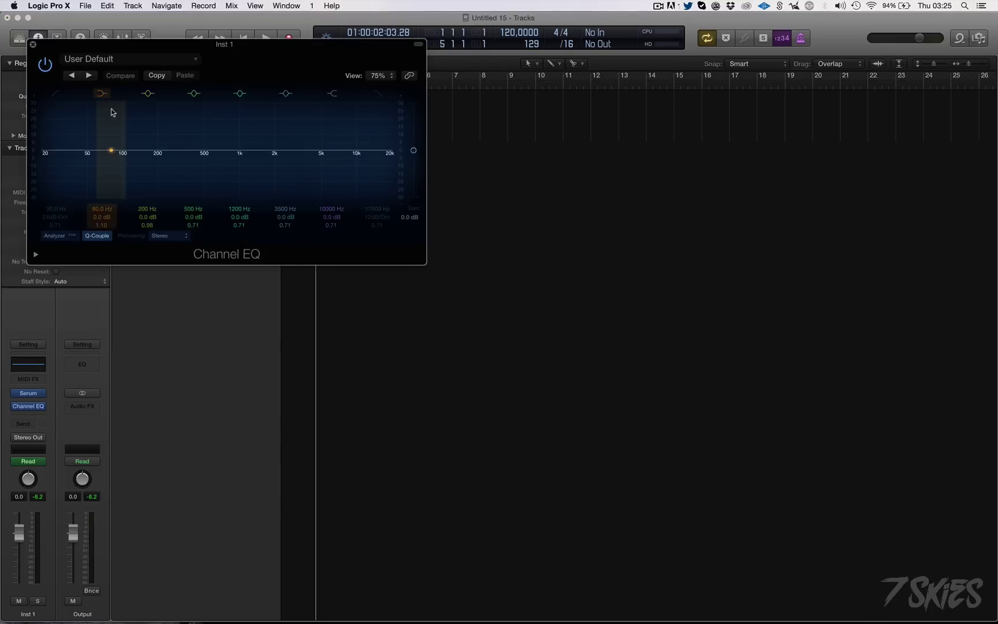
pyautogui.click(33, 45)
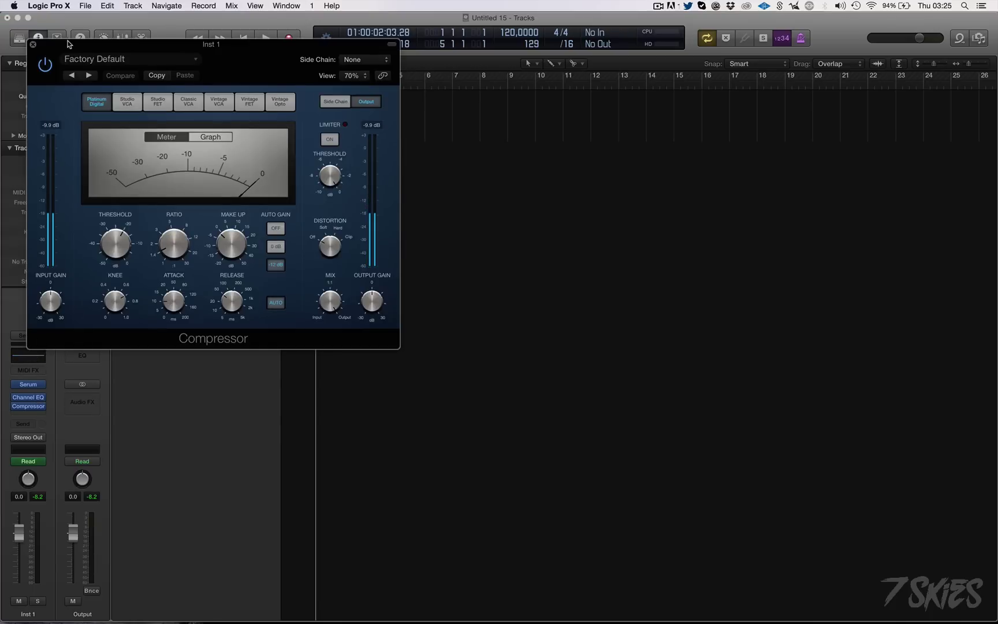
pyautogui.moveTo(66, 40); pyautogui.dragTo(362, 78)
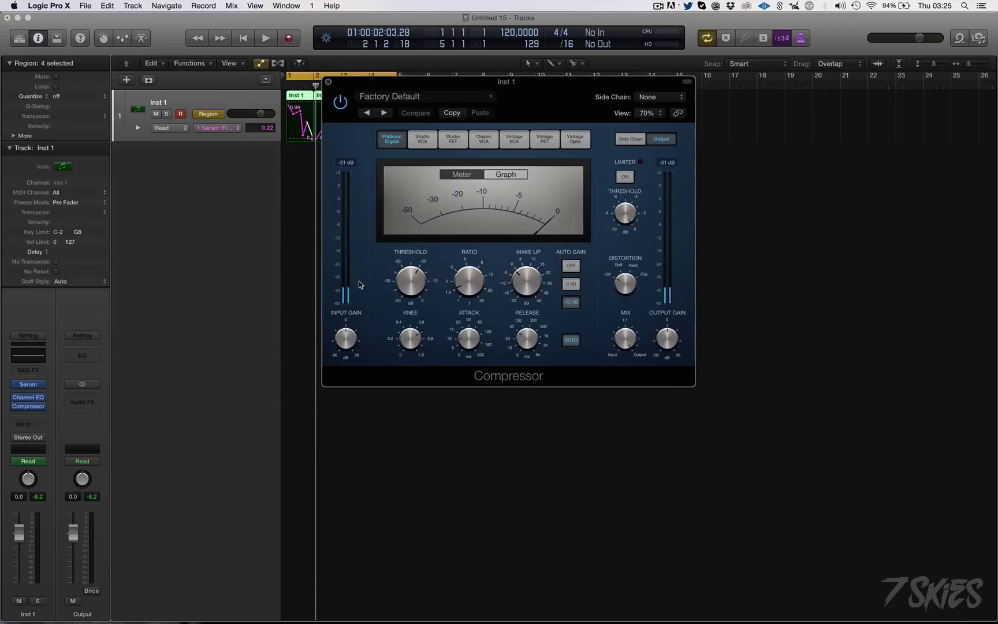
pyautogui.moveTo(547, 295)
pyautogui.moveTo(581, 93); pyautogui.dragTo(653, 122)
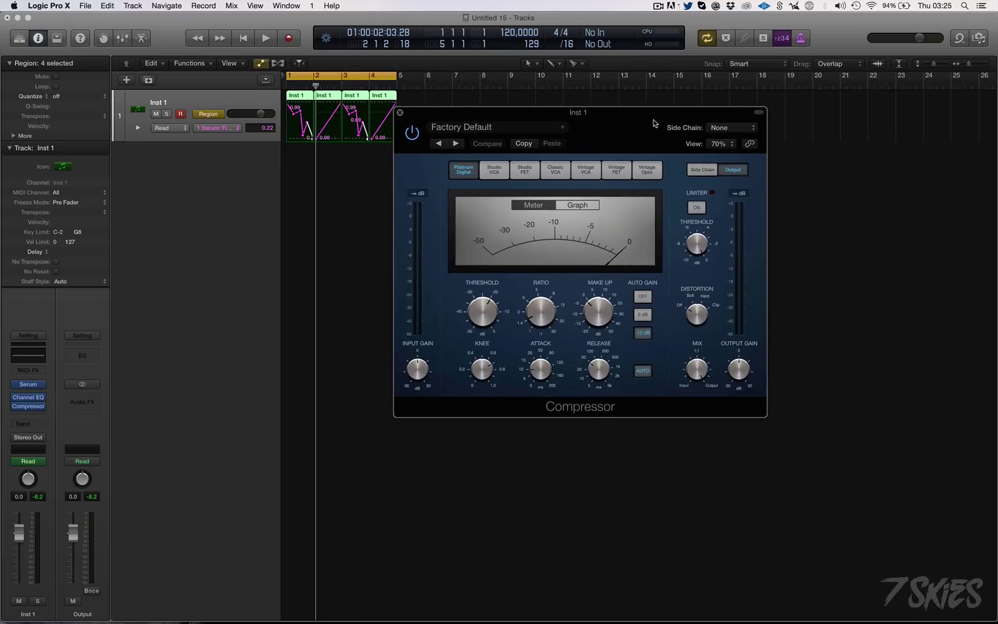
# Step: Audition each compressor model from Studio VCA to Vintage Opto, settling on Platinum Digital
pyautogui.click(487, 170)
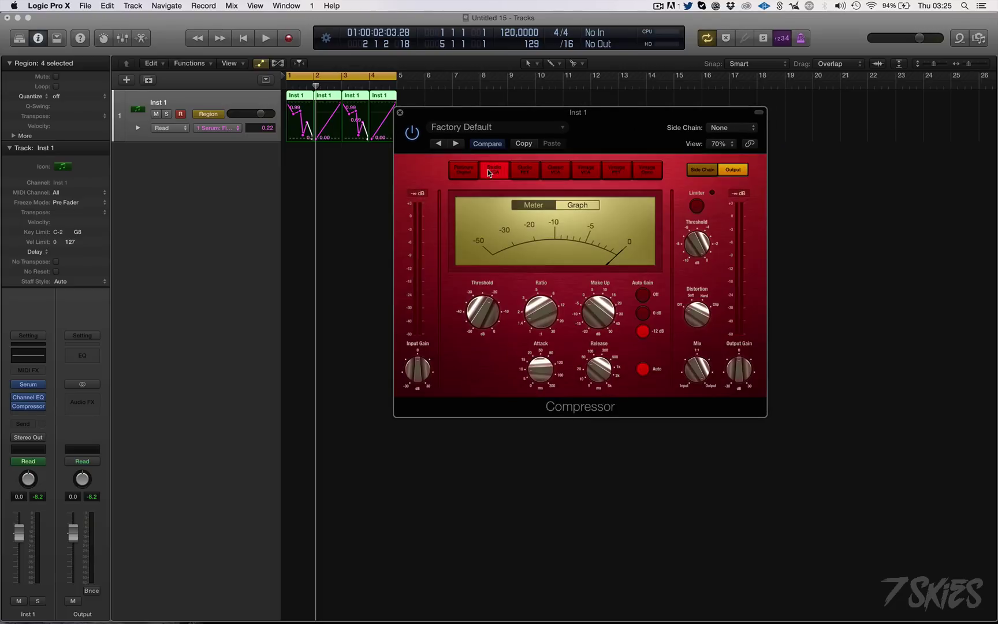
pyautogui.click(525, 171)
pyautogui.click(555, 171)
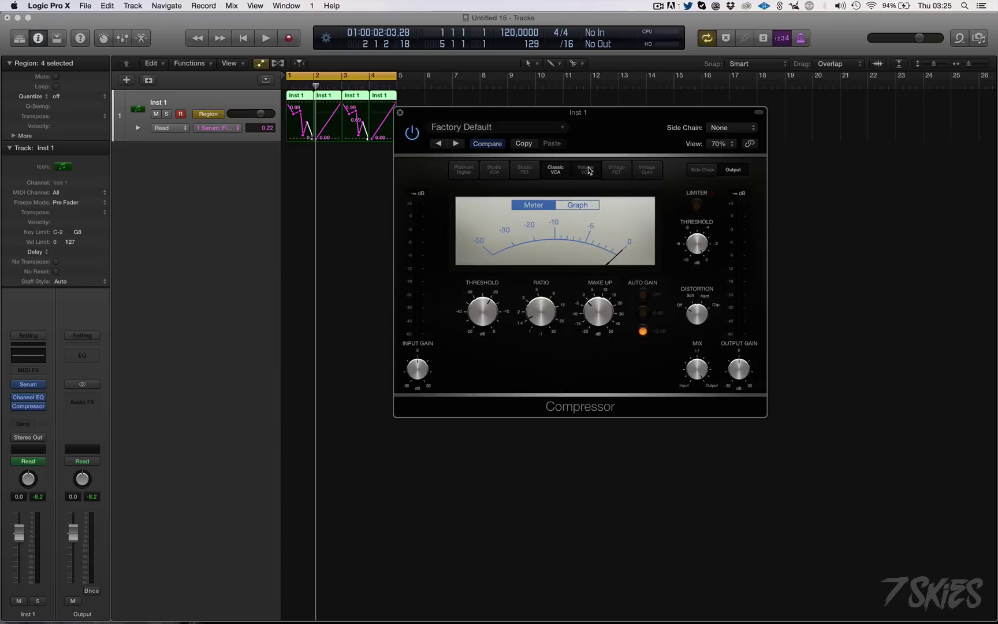
pyautogui.click(586, 170)
pyautogui.click(615, 170)
pyautogui.click(647, 169)
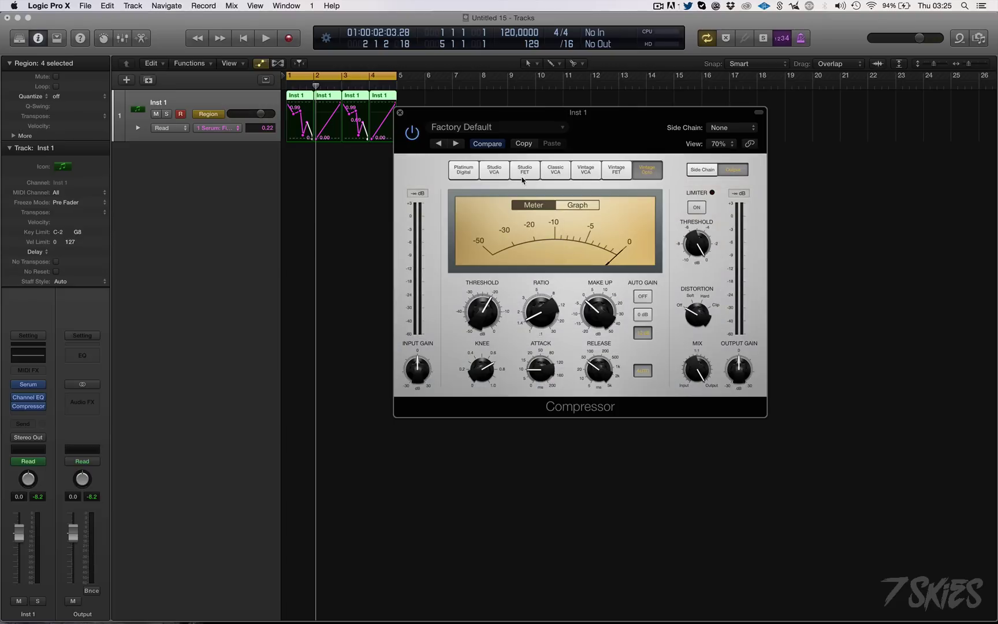
pyautogui.click(475, 178)
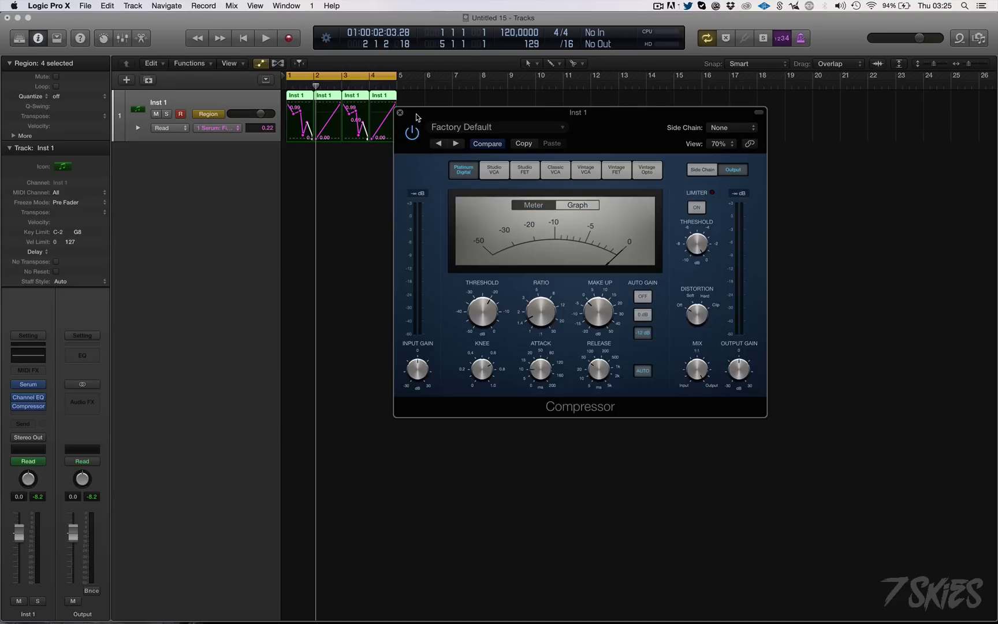
pyautogui.moveTo(416, 116); pyautogui.dragTo(400, 166)
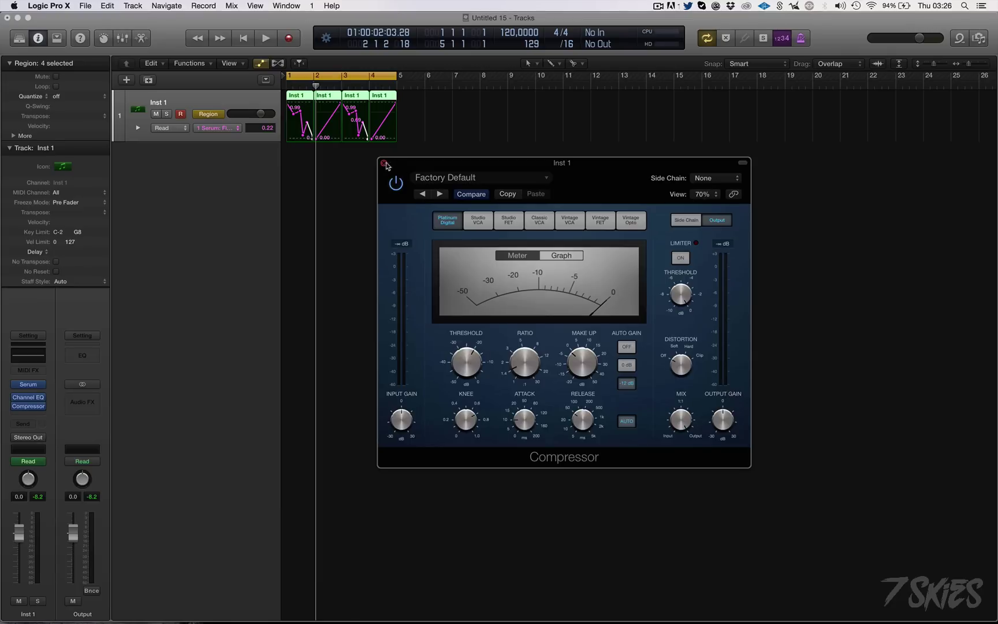
# Step: Close the Compressor window and add six new instrument tracks, Inst 2 through Inst 7
pyautogui.click(383, 163)
pyautogui.doubleClick(193, 199)
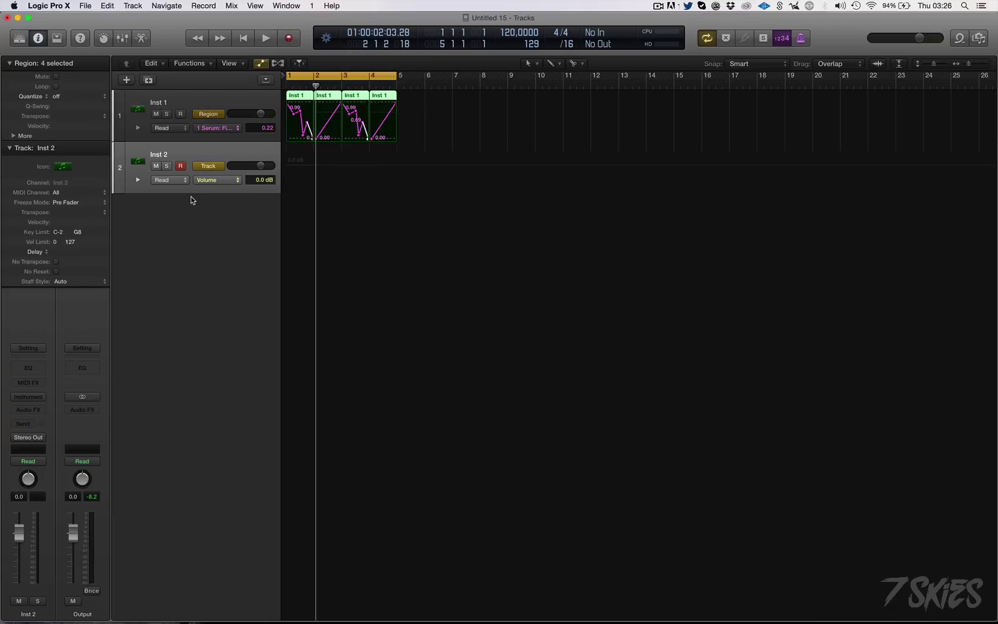
pyautogui.doubleClick(207, 244)
pyautogui.doubleClick(201, 323)
pyautogui.doubleClick(200, 367)
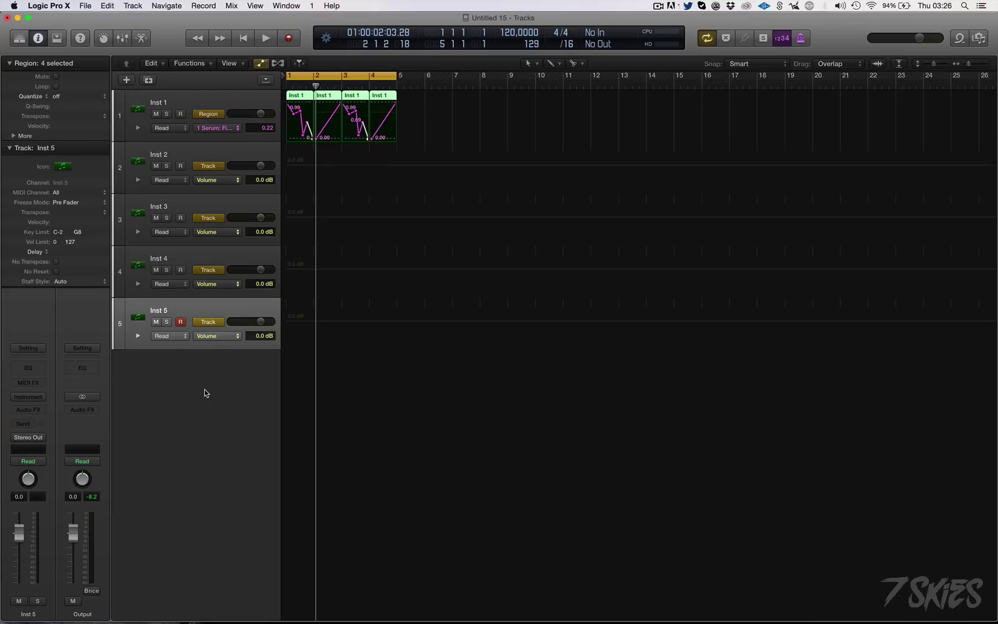
pyautogui.doubleClick(206, 387)
pyautogui.doubleClick(196, 440)
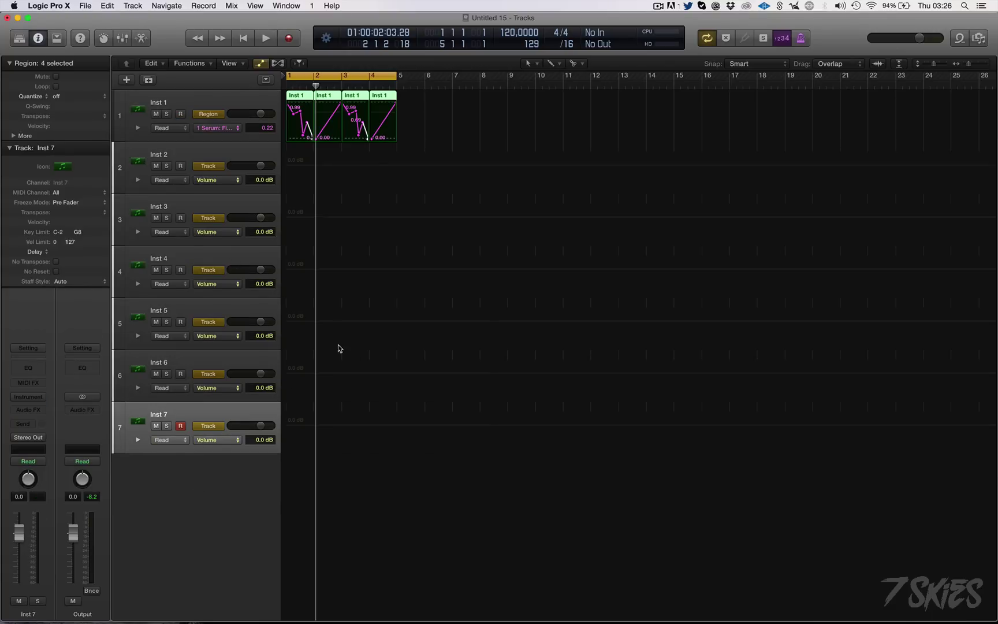
# Step: Hide the automation lanes, shrink the track rows to compact height, and show the Mixer
pyautogui.press('a')
pyautogui.press('super+Up')
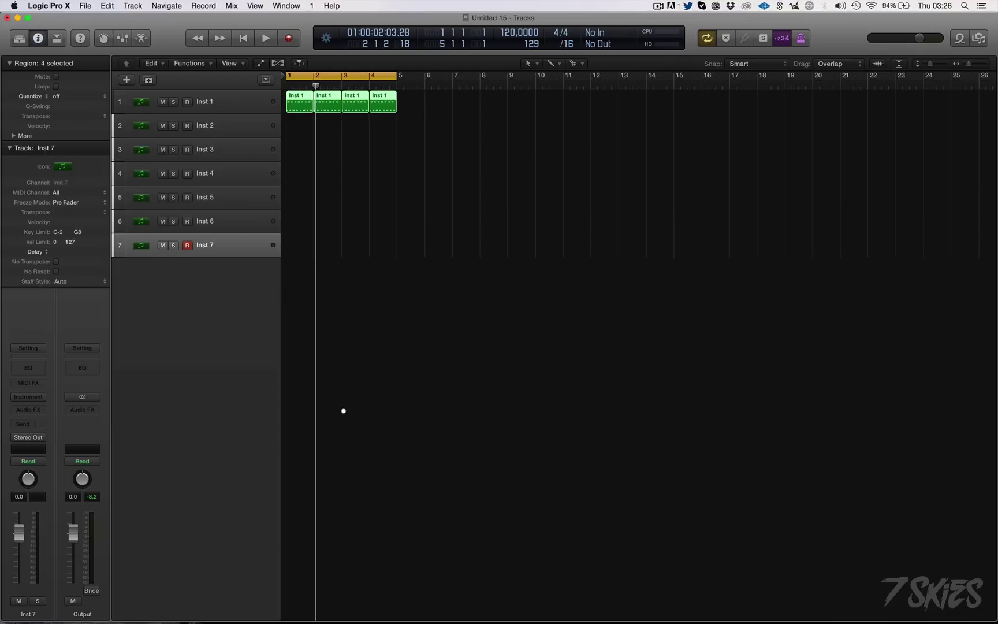
pyautogui.press('x')
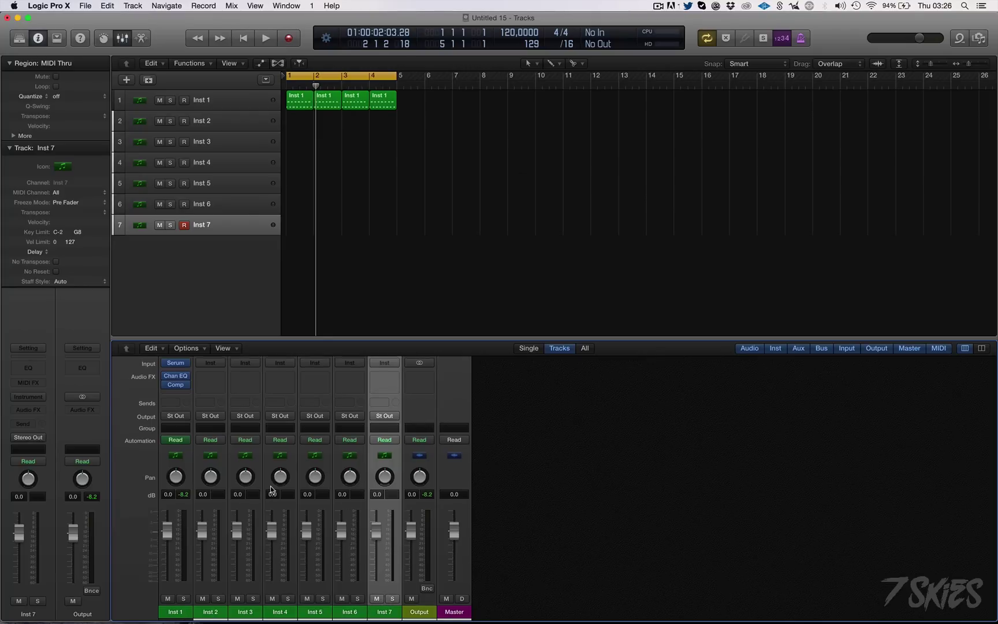
# Step: Select the Inst 1 to Inst 5 strips and check their group options, assigning no group
pyautogui.scroll(-2, 267, 404)
pyautogui.scroll(2, 267, 396)
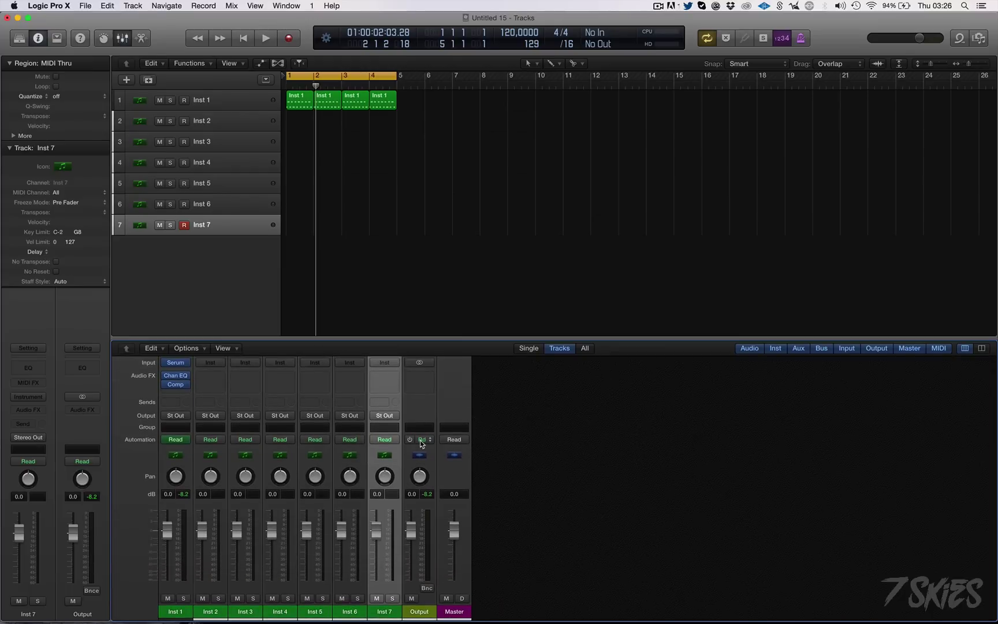
pyautogui.click(180, 612)
pyautogui.moveTo(209, 613); pyautogui.dragTo(304, 613)
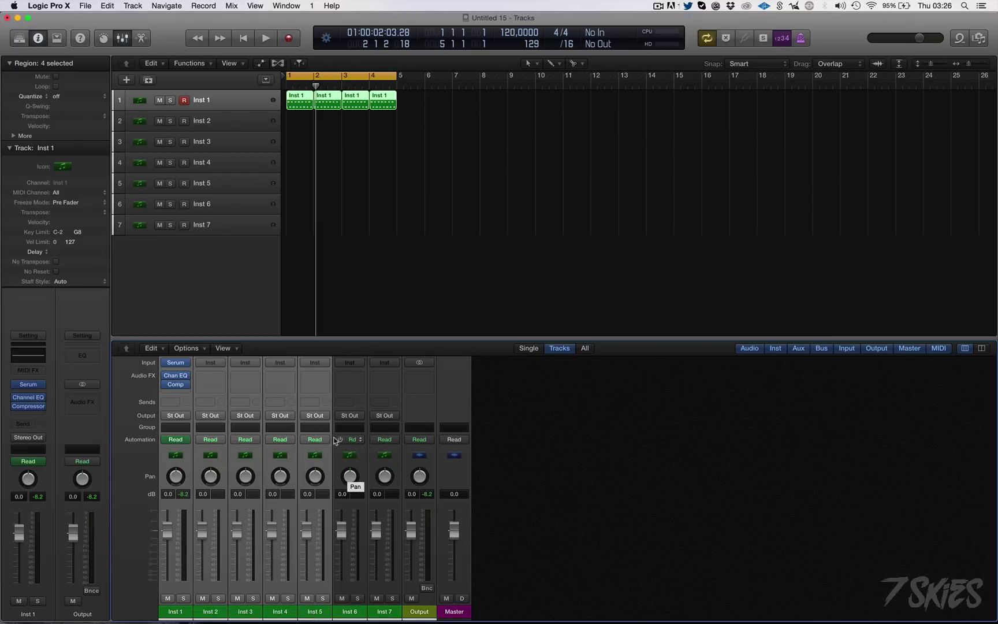
pyautogui.click(310, 429)
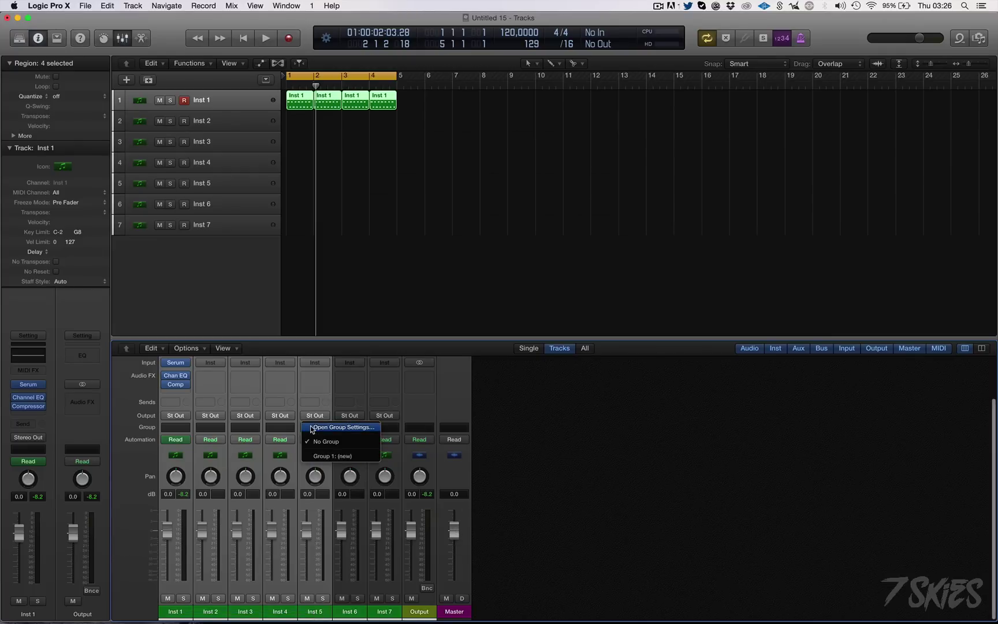
pyautogui.click(590, 446)
pyautogui.click(323, 427)
pyautogui.click(662, 446)
# Step: Enable the VCA row in Configure Channel Strip Components, then select the Inst 1–4 strips
pyautogui.click(228, 348)
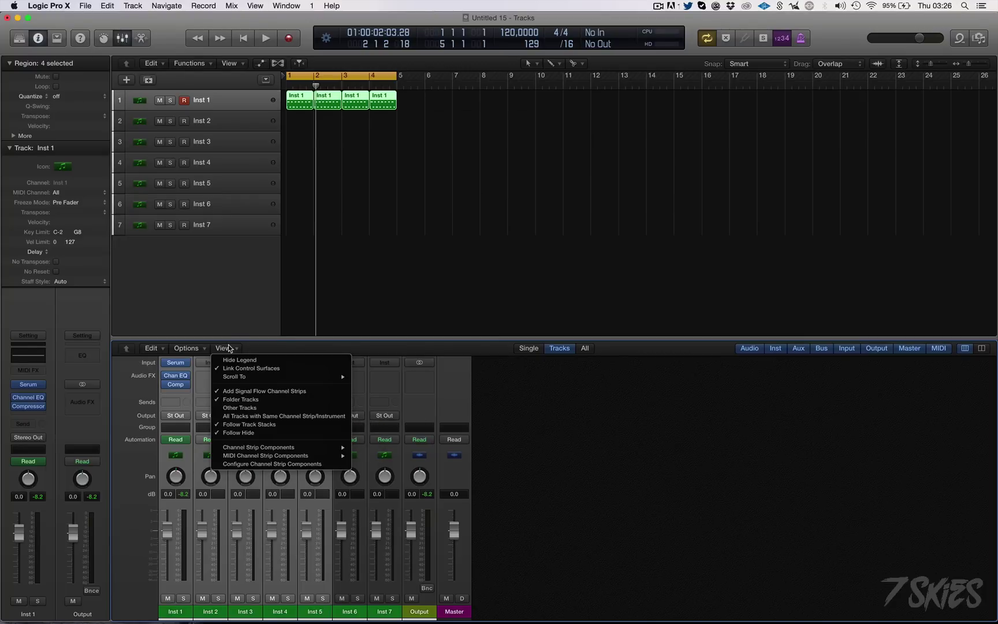
pyautogui.click(543, 470)
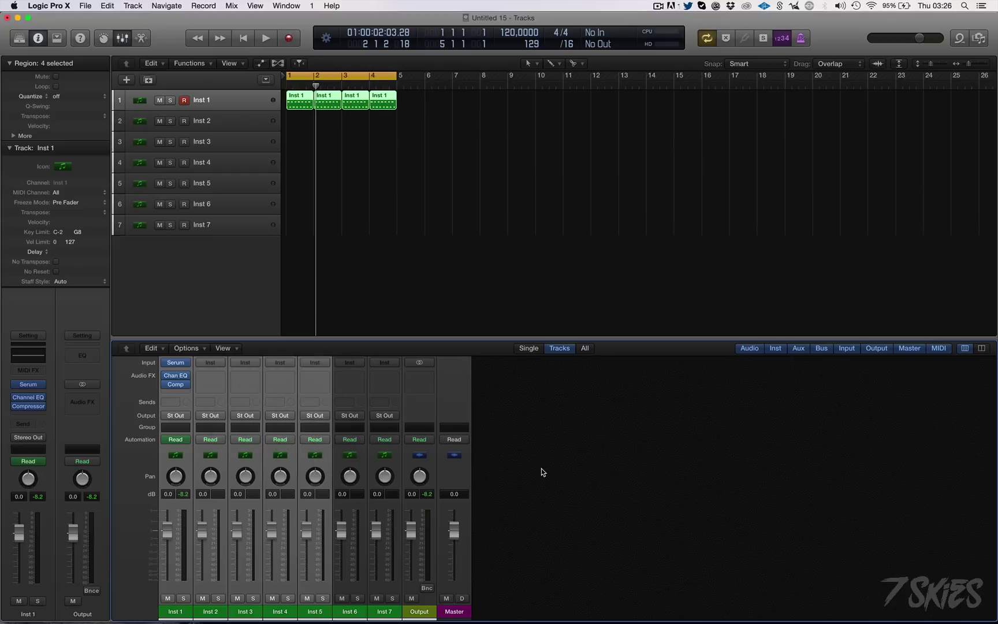
pyautogui.click(224, 349)
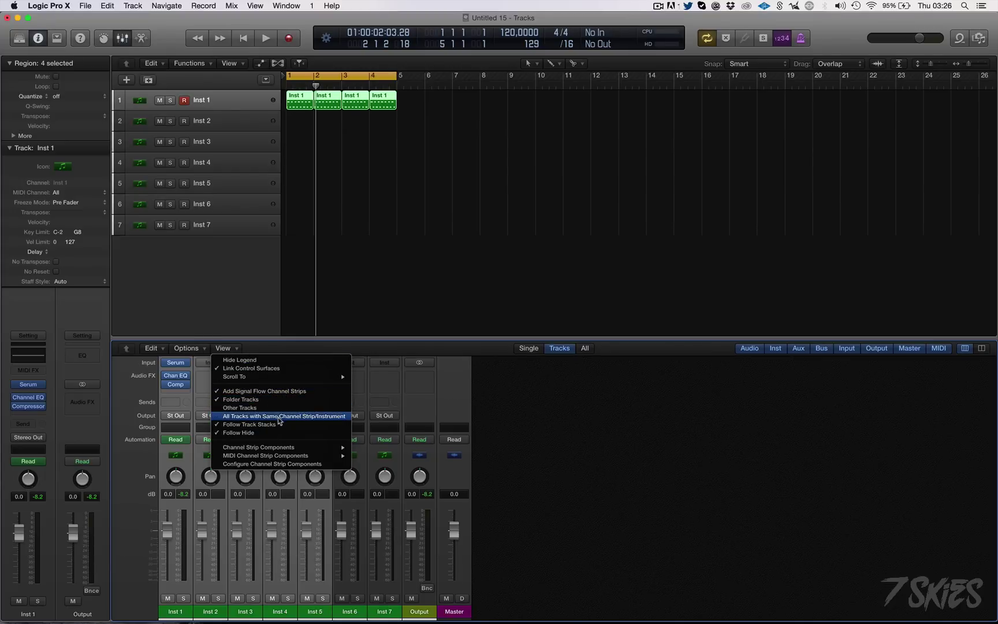
pyautogui.click(290, 464)
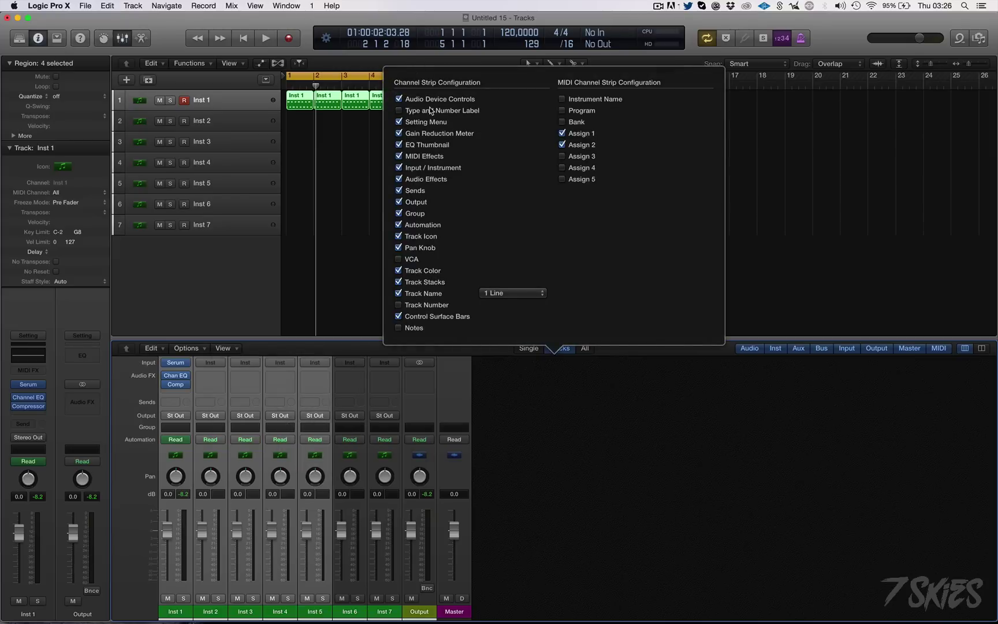
pyautogui.click(398, 259)
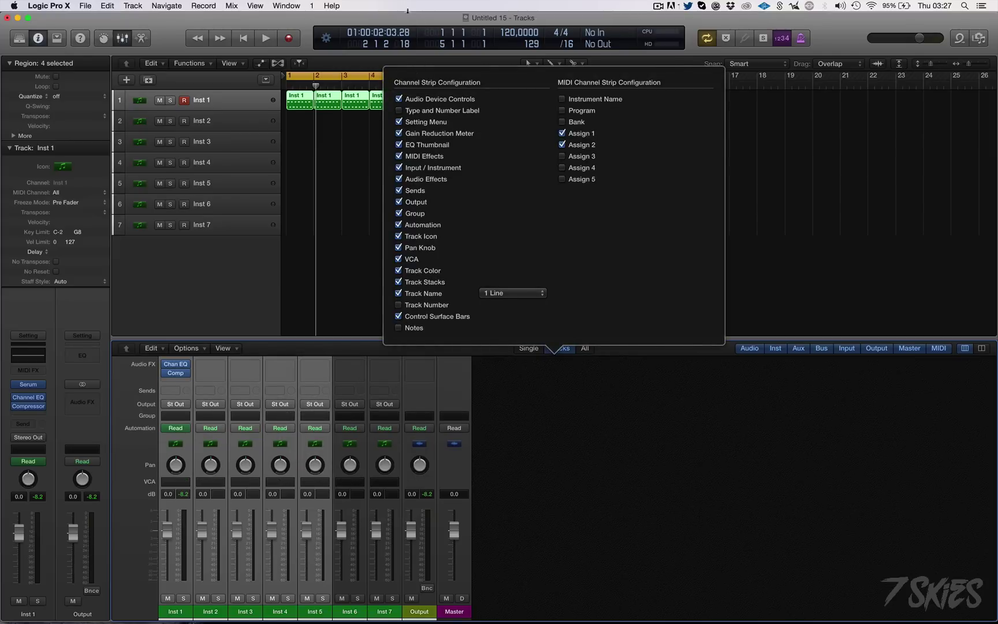
pyautogui.click(535, 464)
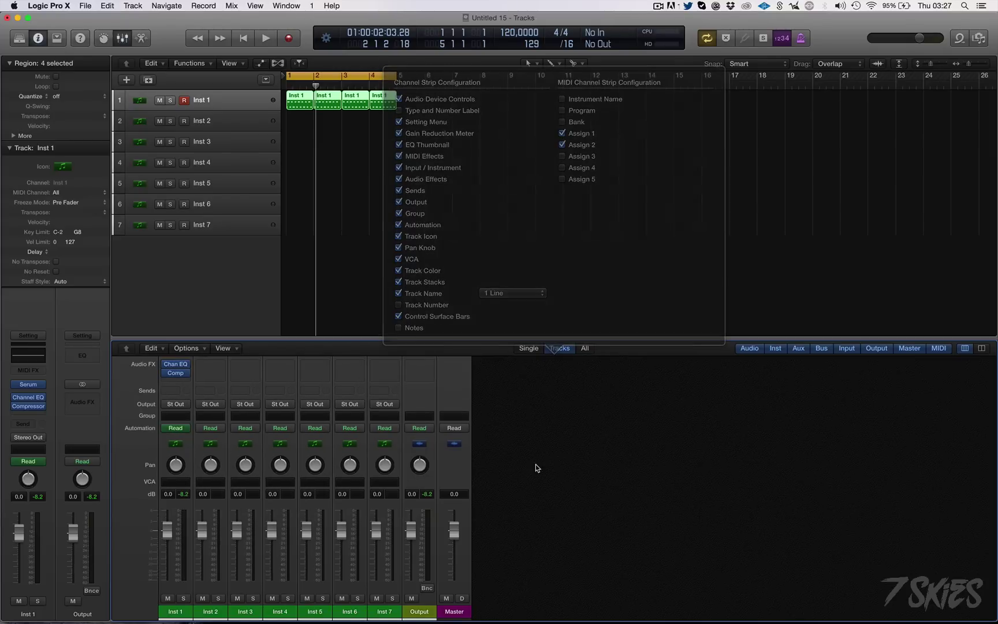
pyautogui.moveTo(173, 613); pyautogui.dragTo(287, 613)
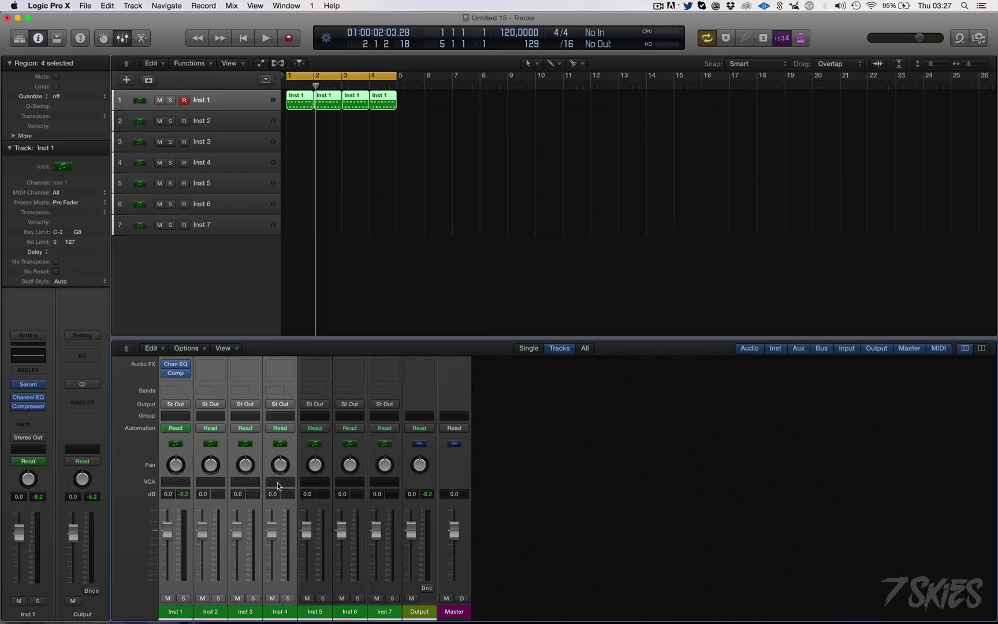
# Step: Create VCA 1 for the selected Inst 1–4 strips, test its fader, and reset it to 0.0 dB
pyautogui.click(278, 483)
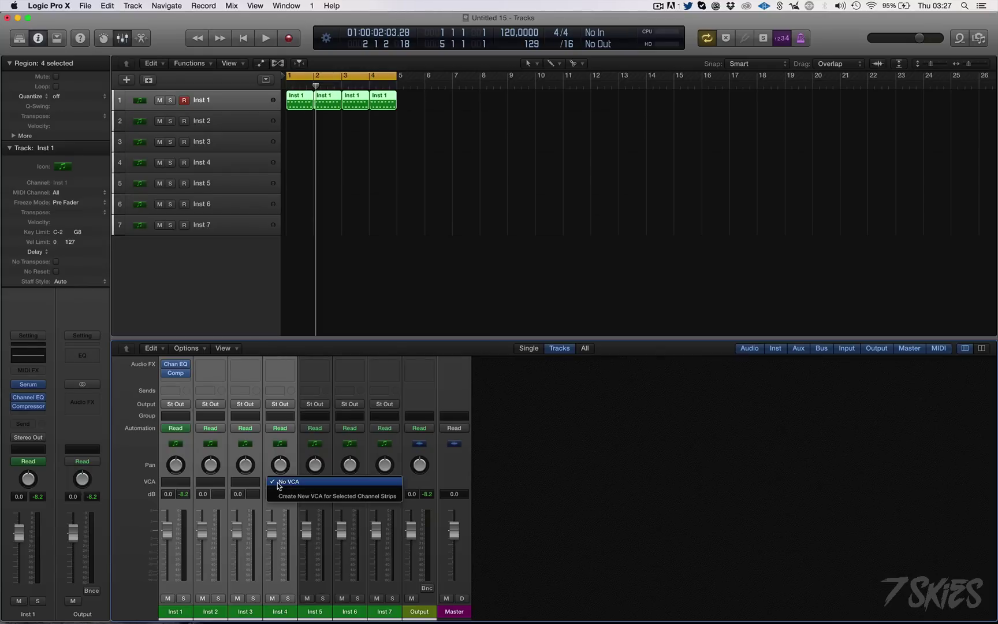
pyautogui.click(311, 496)
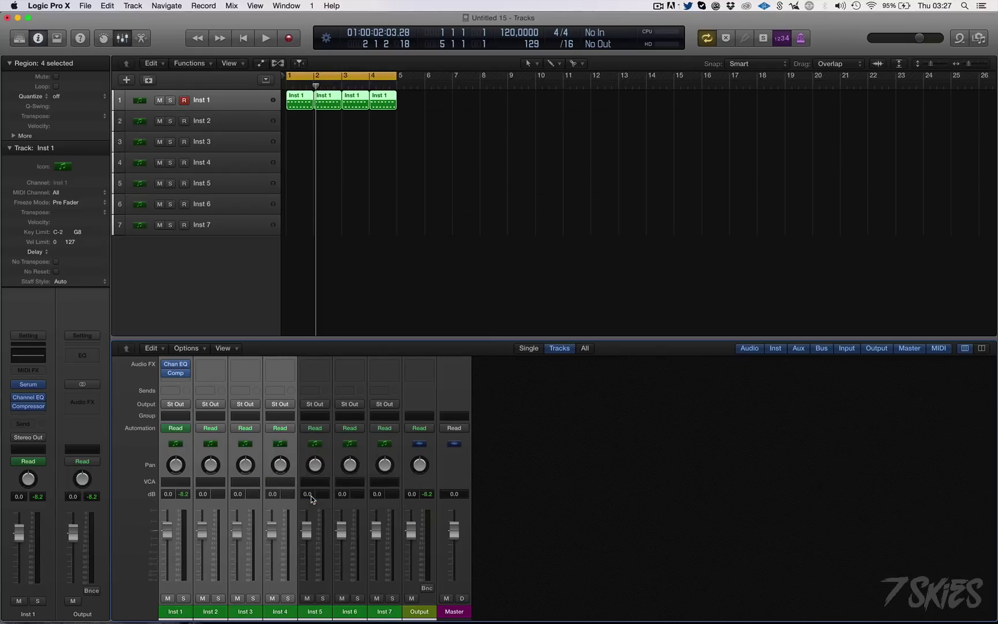
pyautogui.moveTo(489, 529); pyautogui.dragTo(489, 563)
pyautogui.click(488, 612)
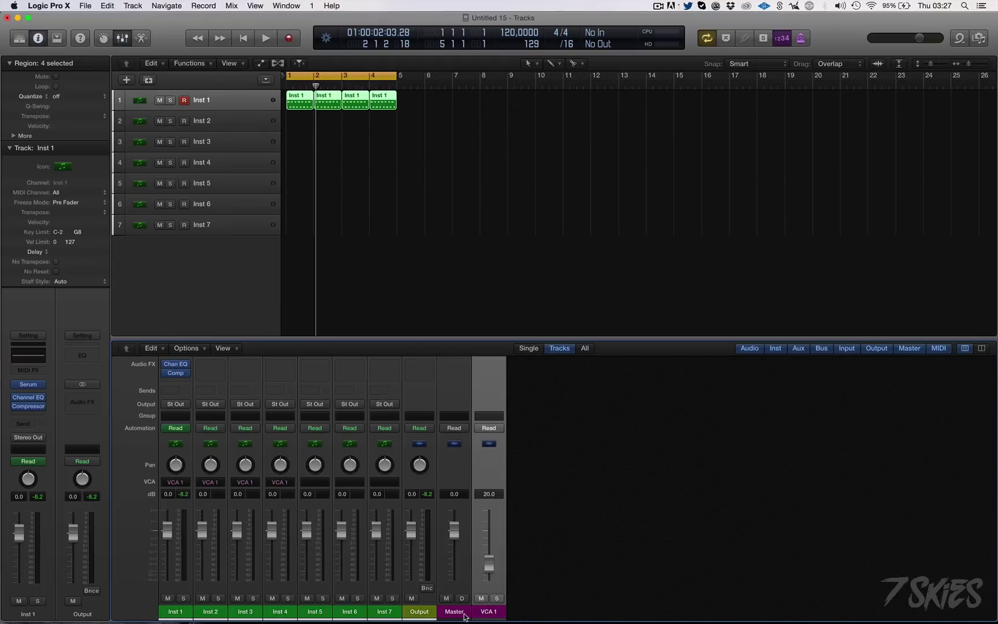
pyautogui.click(462, 615)
pyautogui.scroll(4, 572, 579)
pyautogui.scroll(-4, 572, 580)
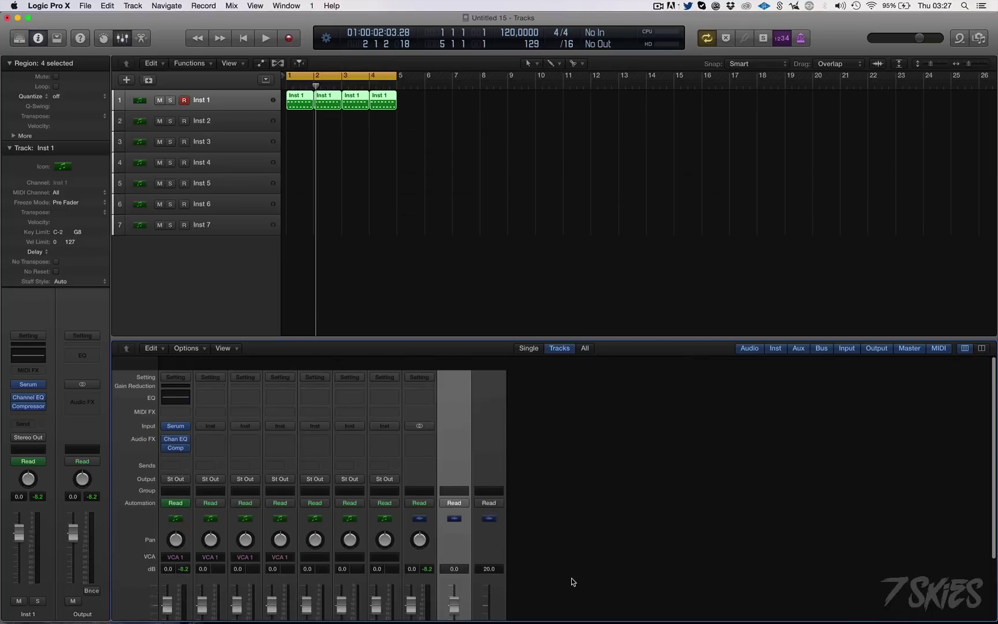
pyautogui.scroll(3, 571, 577)
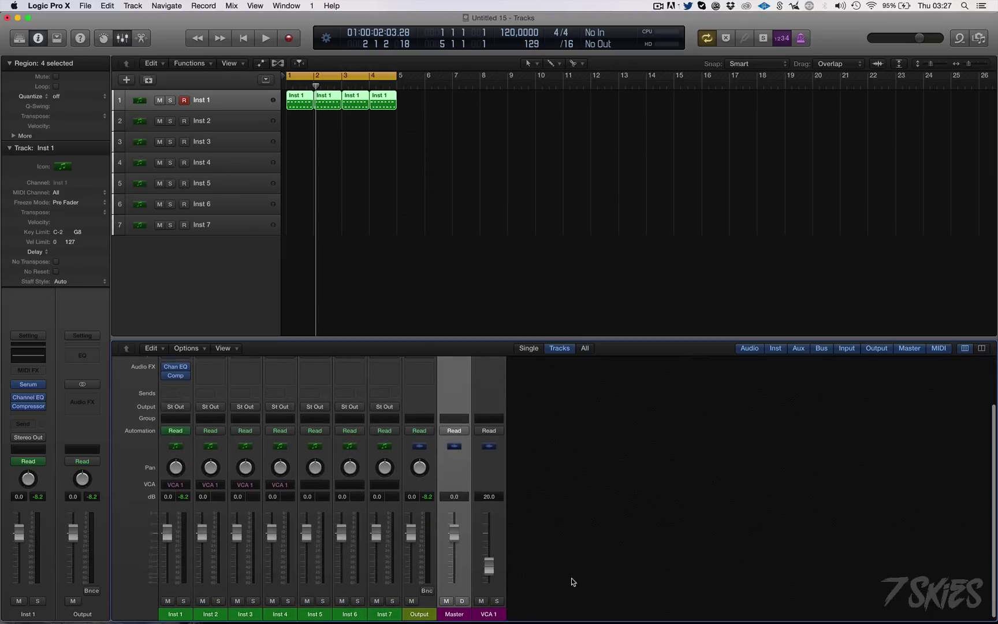
pyautogui.scroll(-2, 572, 578)
pyautogui.moveTo(498, 567); pyautogui.dragTo(494, 525)
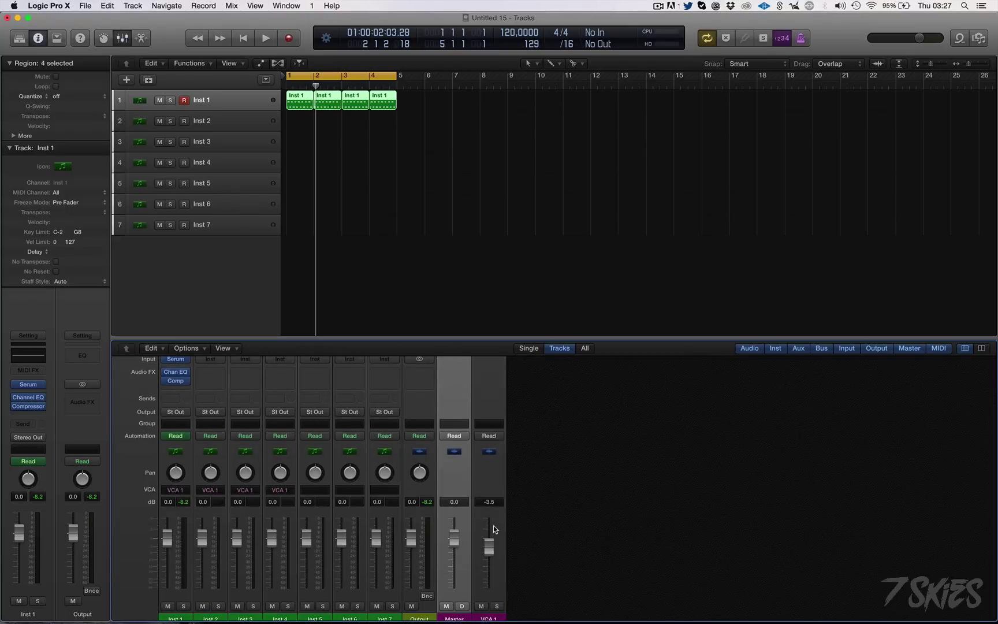
pyautogui.keyDown('alt'); pyautogui.click(489, 546); pyautogui.keyUp('alt')
# Step: Lower VCA 1 to -4.5 dB, then turn its solo on and off again
pyautogui.scroll(3, 583, 482)
pyautogui.scroll(-2, 582, 483)
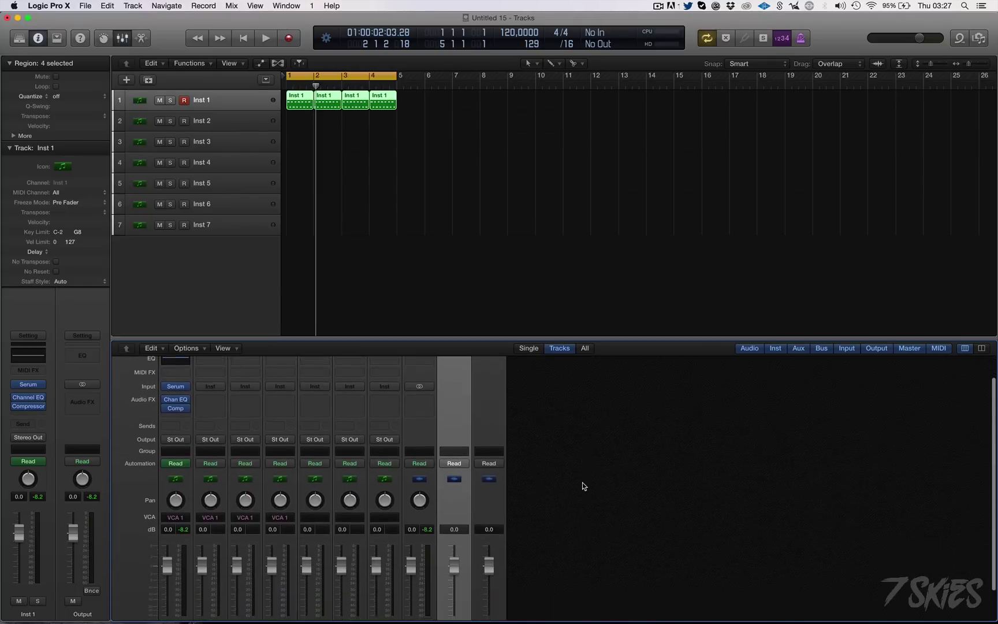
pyautogui.scroll(-1, 582, 482)
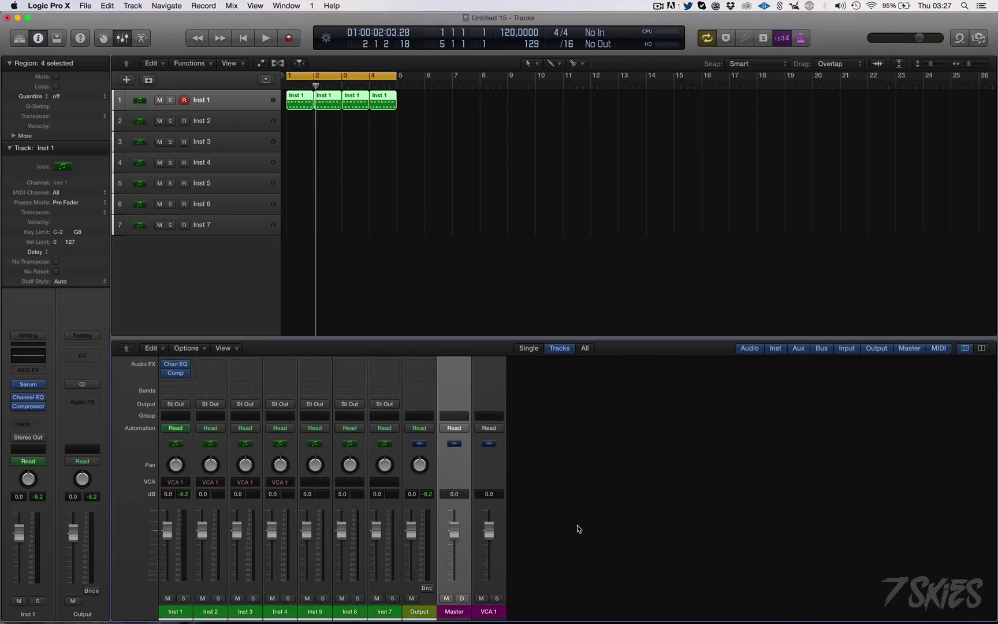
pyautogui.moveTo(490, 529); pyautogui.dragTo(491, 555)
pyautogui.click(497, 598)
pyautogui.click(496, 598)
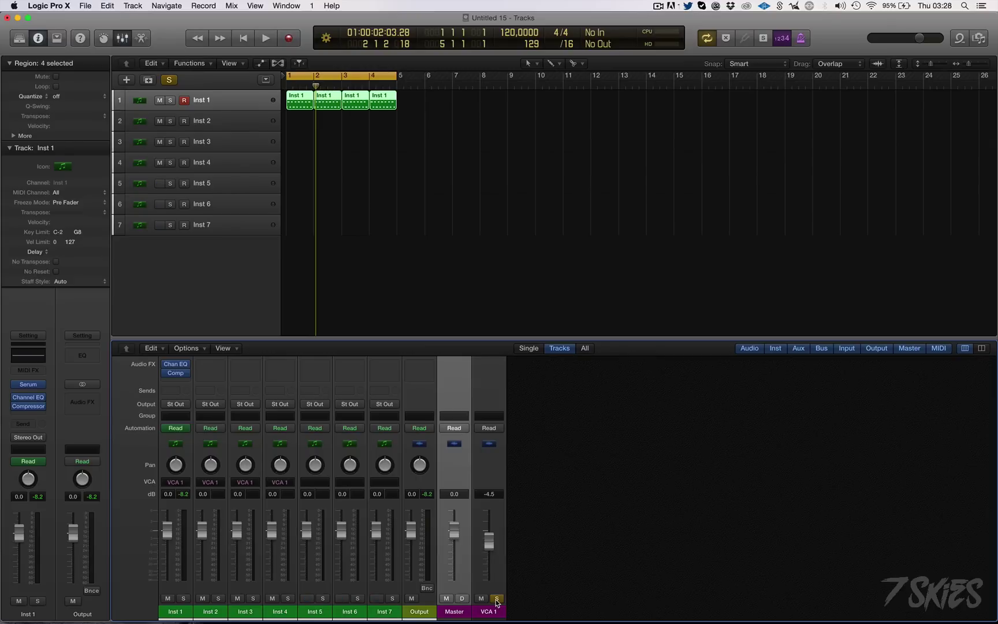
pyautogui.click(497, 598)
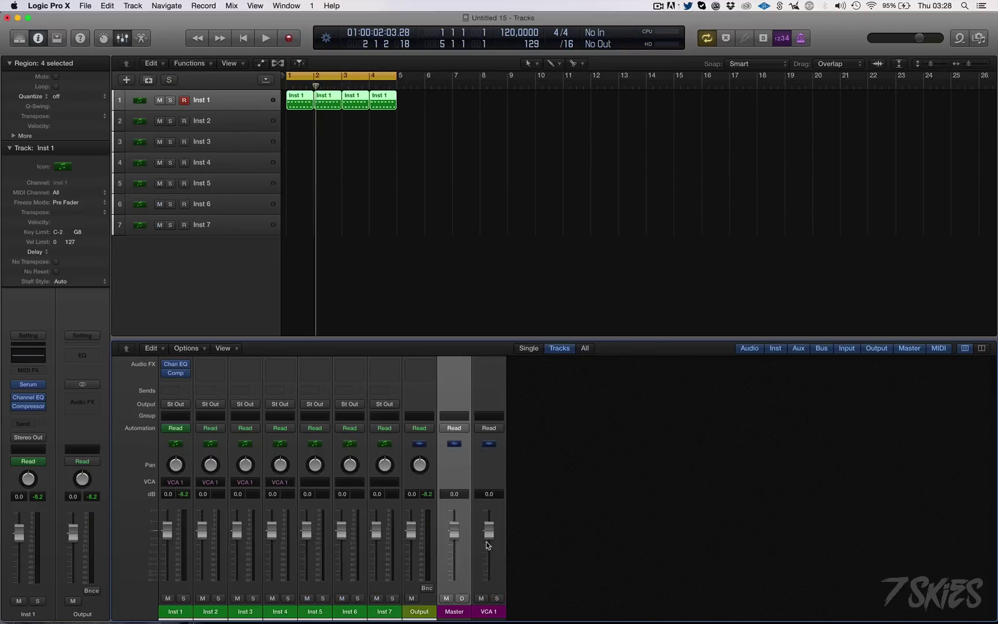
# Step: Load Drum Machine Designer on Inst 2 and open the Big Room kit window
pyautogui.click(223, 121)
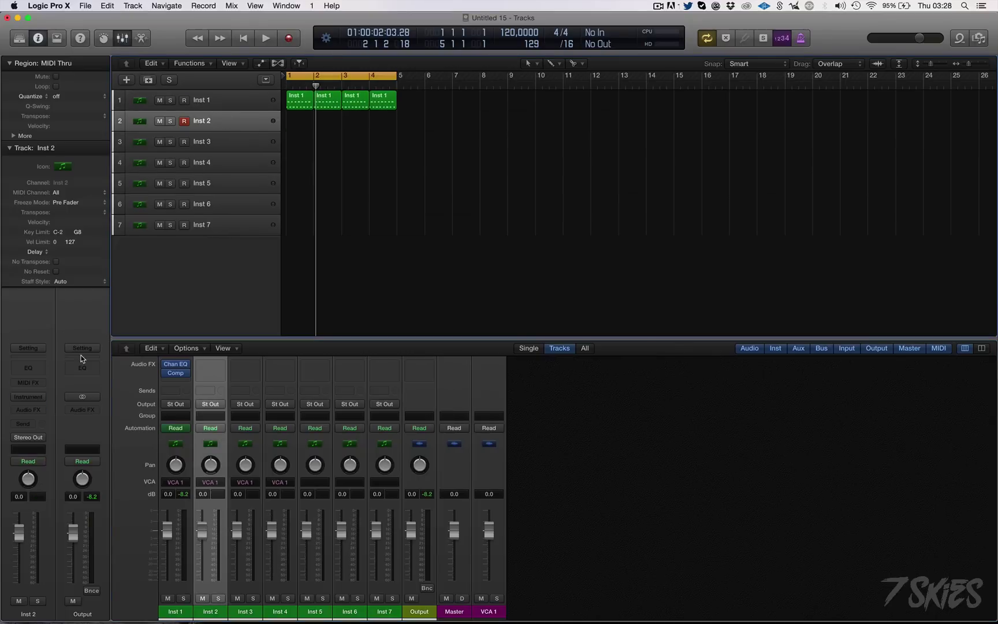
pyautogui.click(42, 396)
pyautogui.click(42, 396)
pyautogui.click(42, 396)
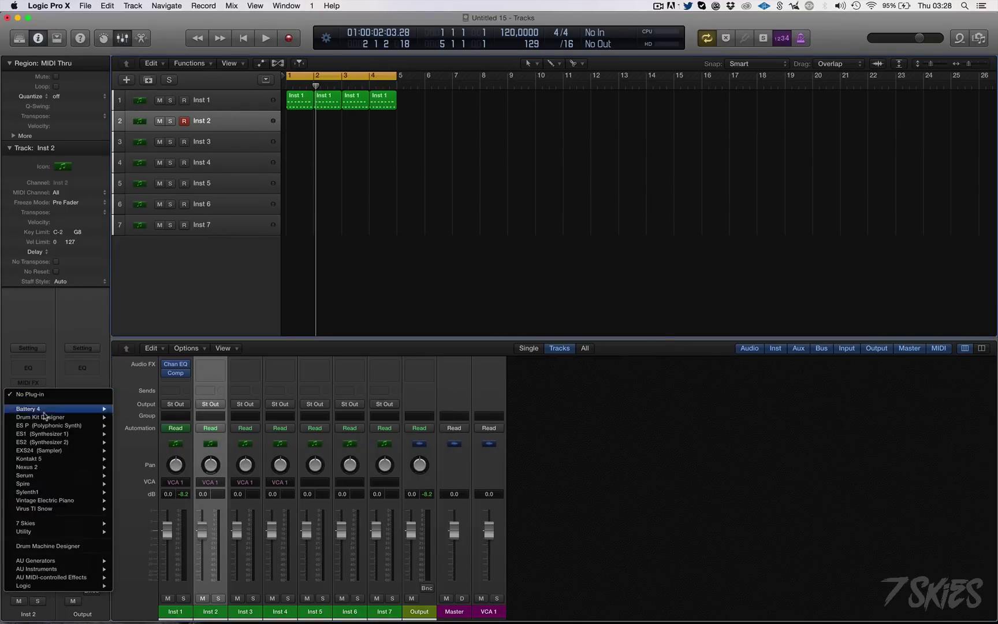
pyautogui.click(71, 546)
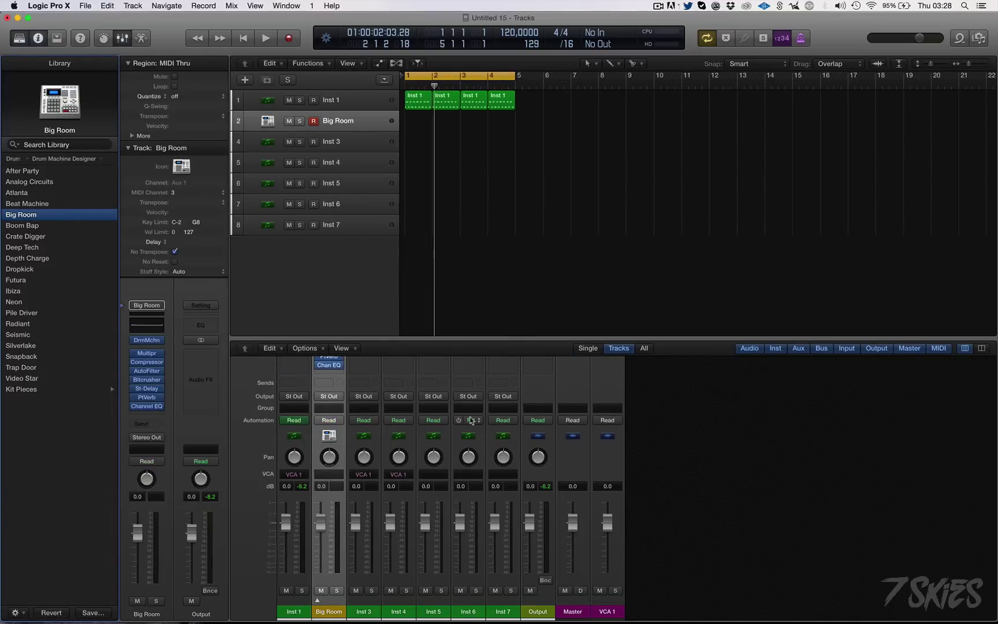
pyautogui.scroll(5, 376, 456)
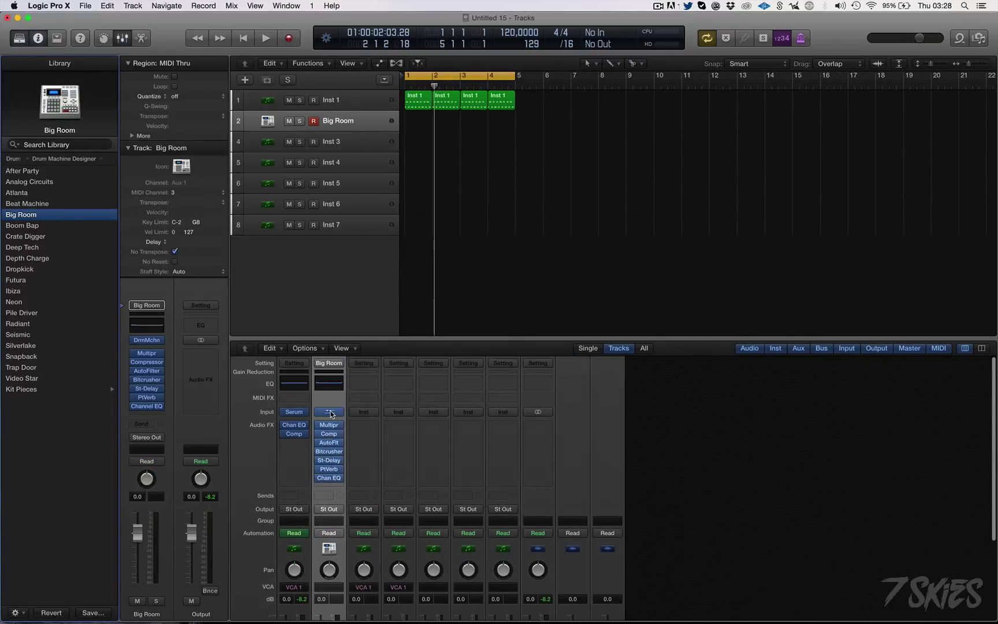
pyautogui.click(330, 413)
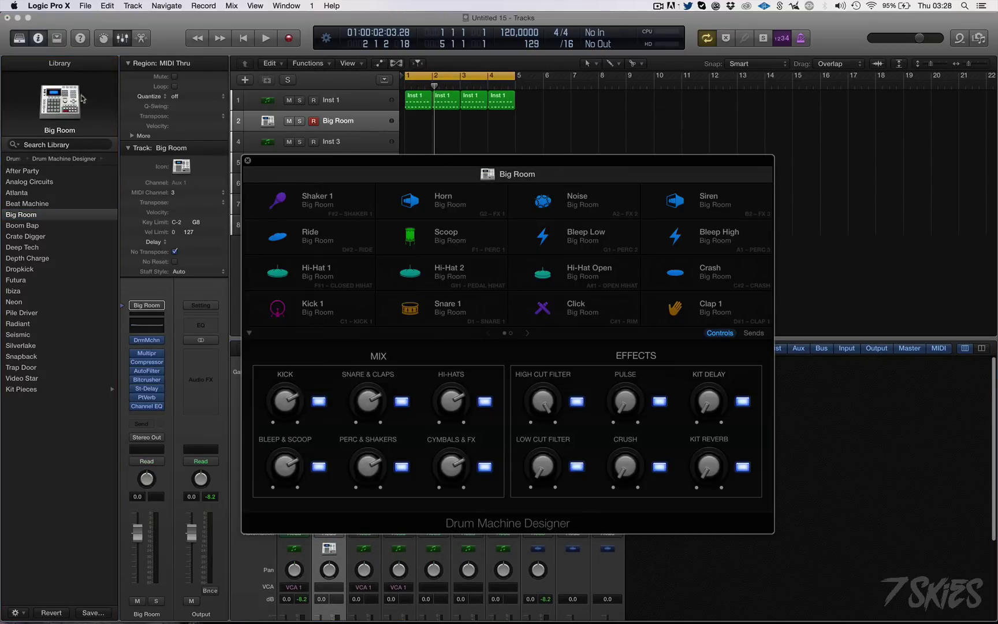
# Step: Audition the Ride, Hi-Hat 1, Kick 1, Snare 1, Click, Clap 1 and Snare 3 pads
pyautogui.click(336, 235)
pyautogui.click(323, 268)
pyautogui.click(322, 304)
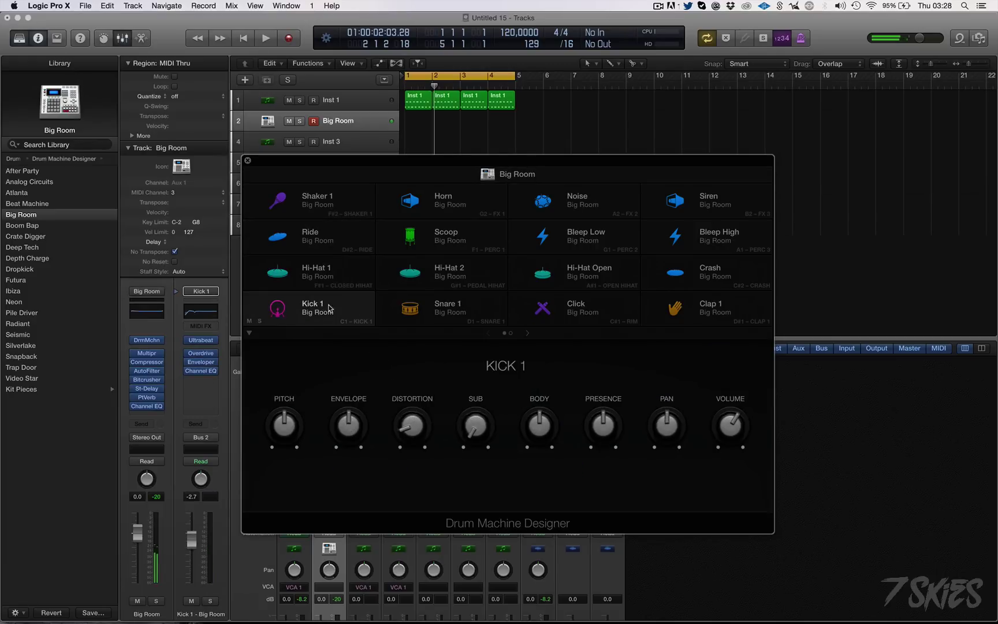
pyautogui.click(454, 306)
pyautogui.click(575, 310)
pyautogui.click(710, 308)
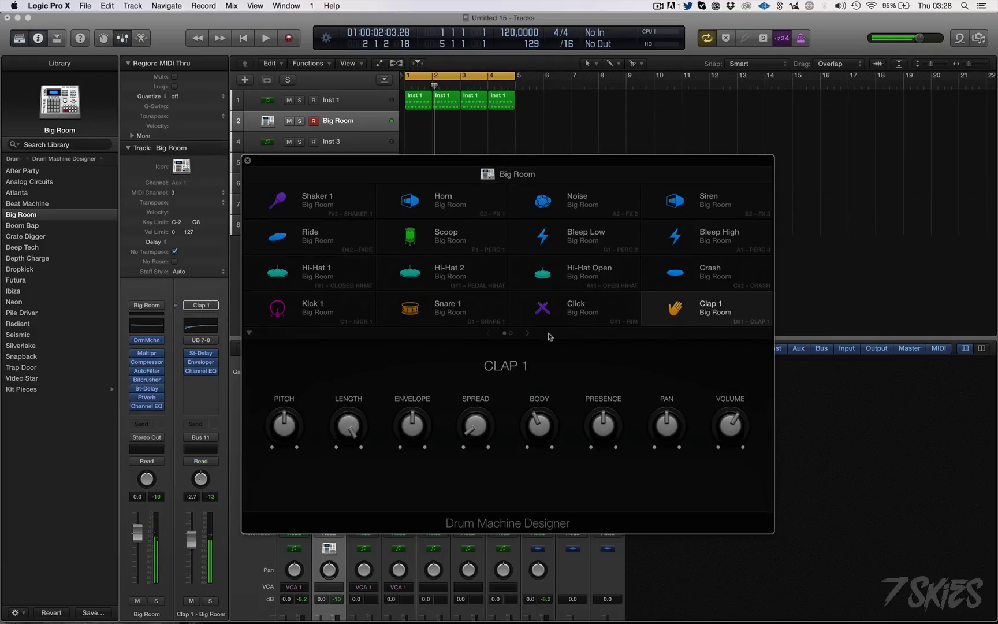
pyautogui.click(527, 333)
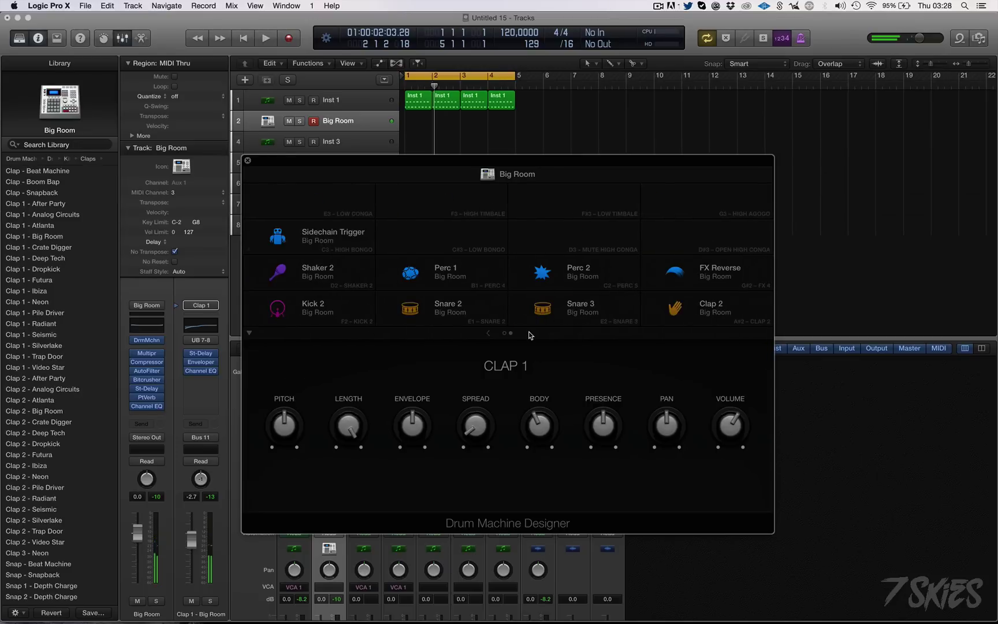
pyautogui.click(587, 314)
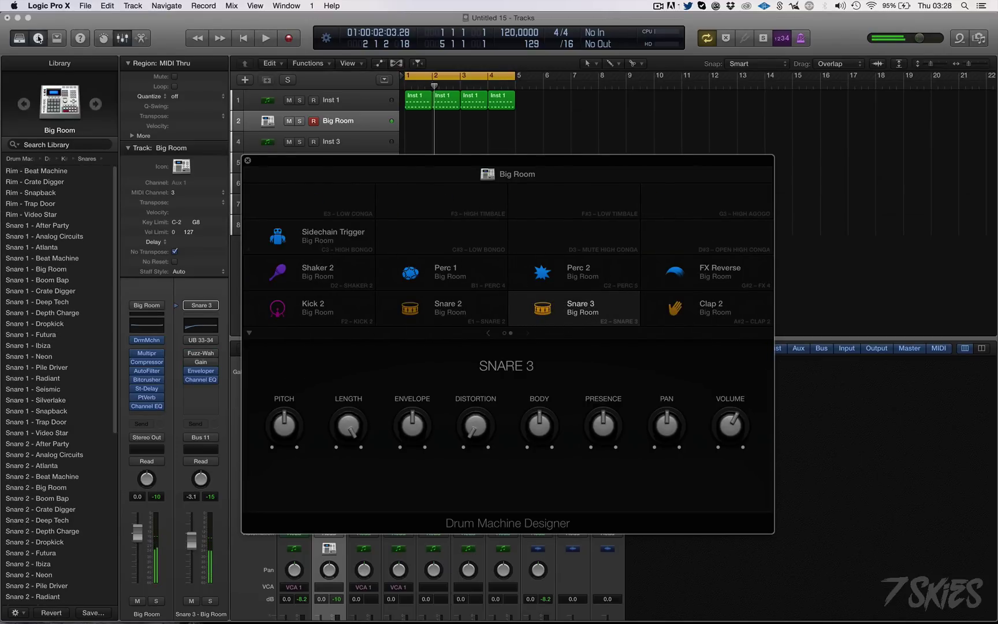
# Step: Hide the sound library, return to the first pad page, close the kit, and delete the track
pyautogui.click(19, 38)
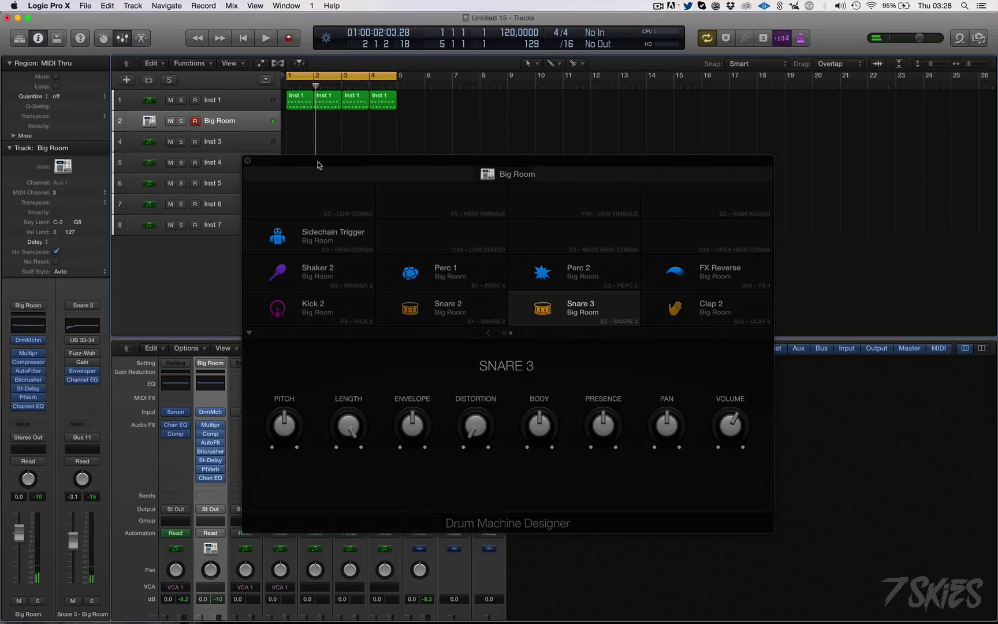
pyautogui.moveTo(303, 162); pyautogui.dragTo(383, 118)
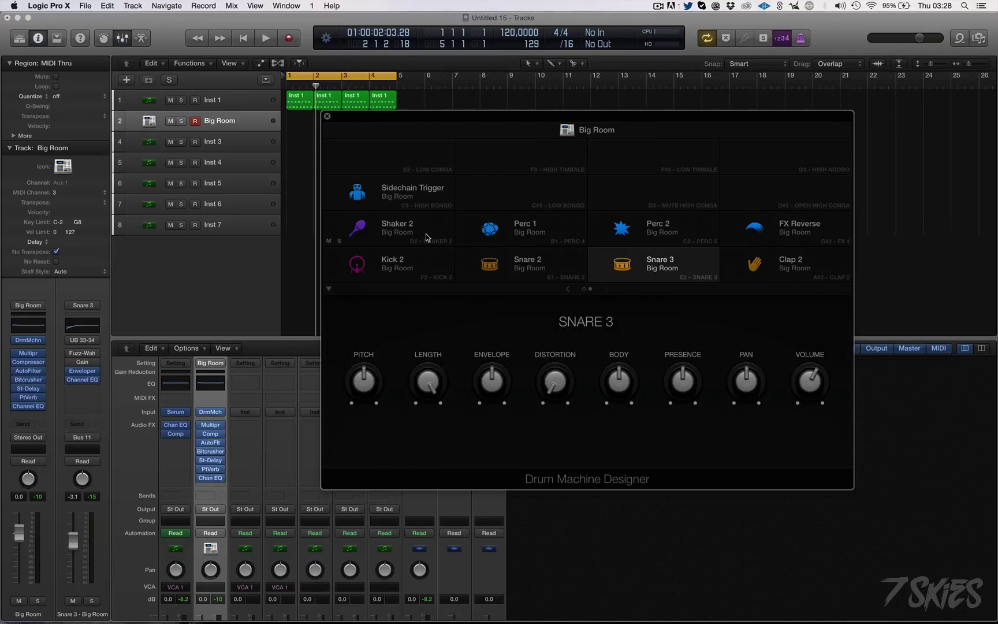
pyautogui.click(328, 290)
pyautogui.click(328, 290)
pyautogui.click(584, 290)
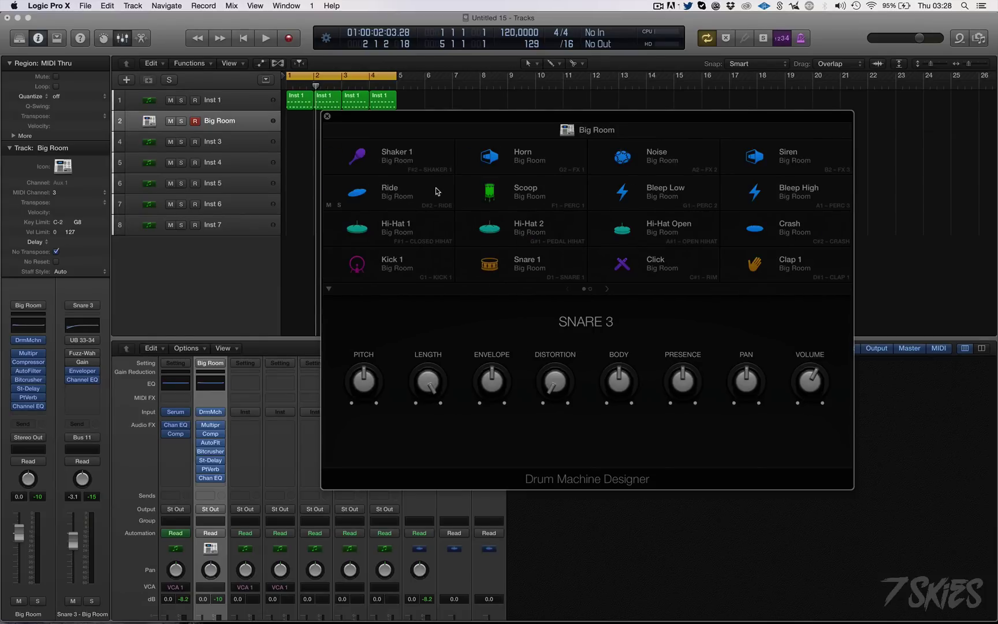
pyautogui.click(327, 117)
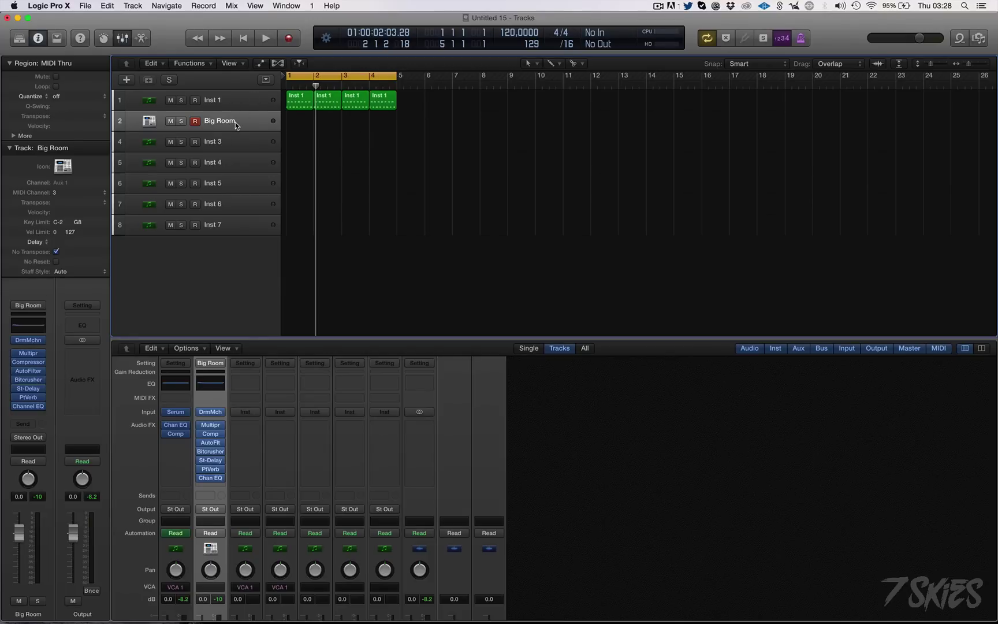
pyautogui.press('super+BackSpace')
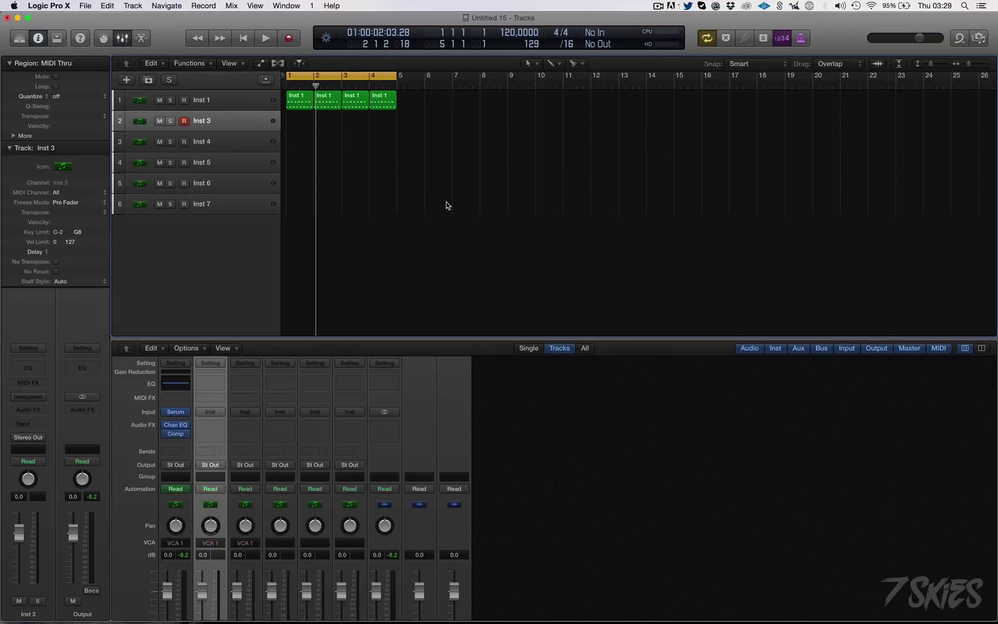
# Step: Make the track rows taller, hide the Mixer, and marquee-select the second to fourth Inst 1 regions
pyautogui.scroll(-5, 494, 475)
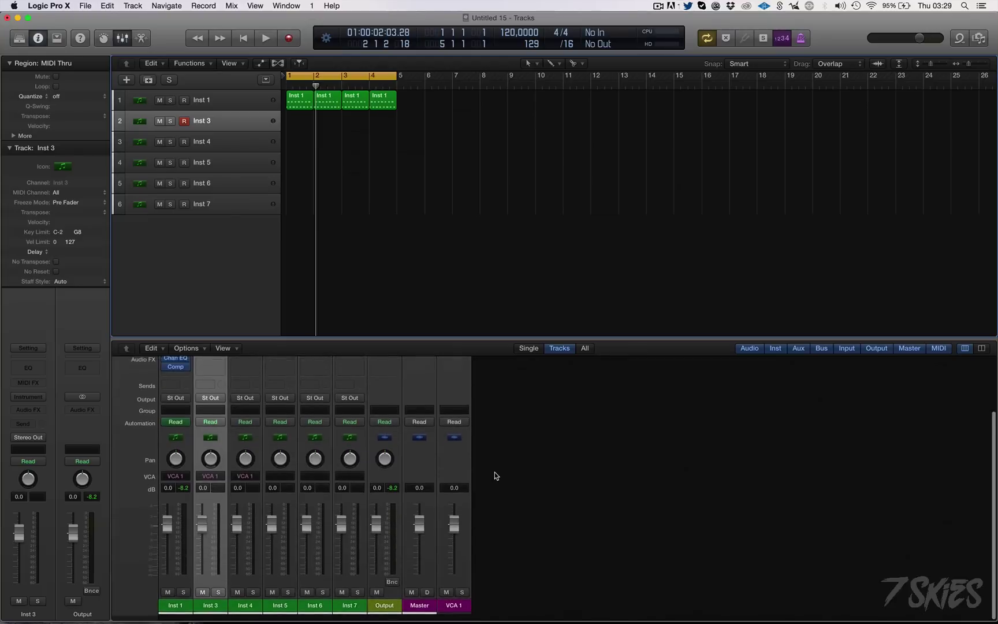
pyautogui.scroll(-2, 495, 472)
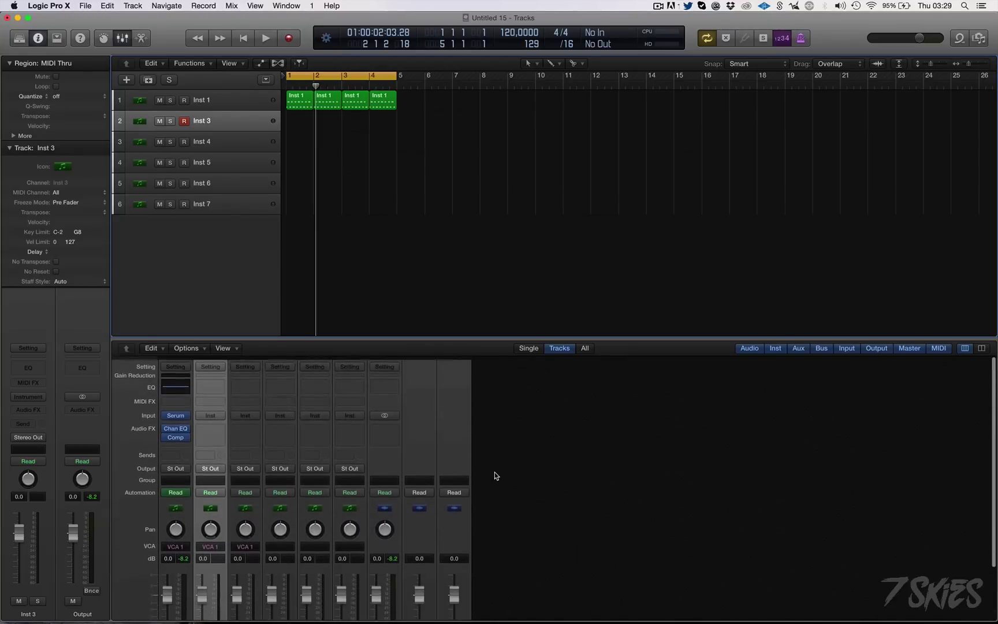
pyautogui.scroll(2, 494, 475)
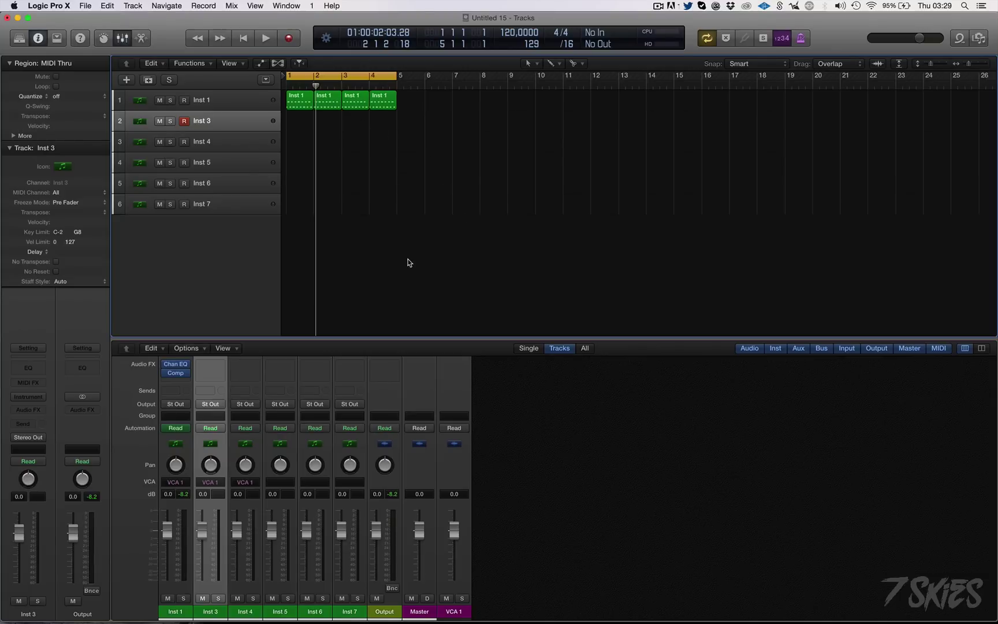
pyautogui.press('super+Right')
pyautogui.press('super+Down')
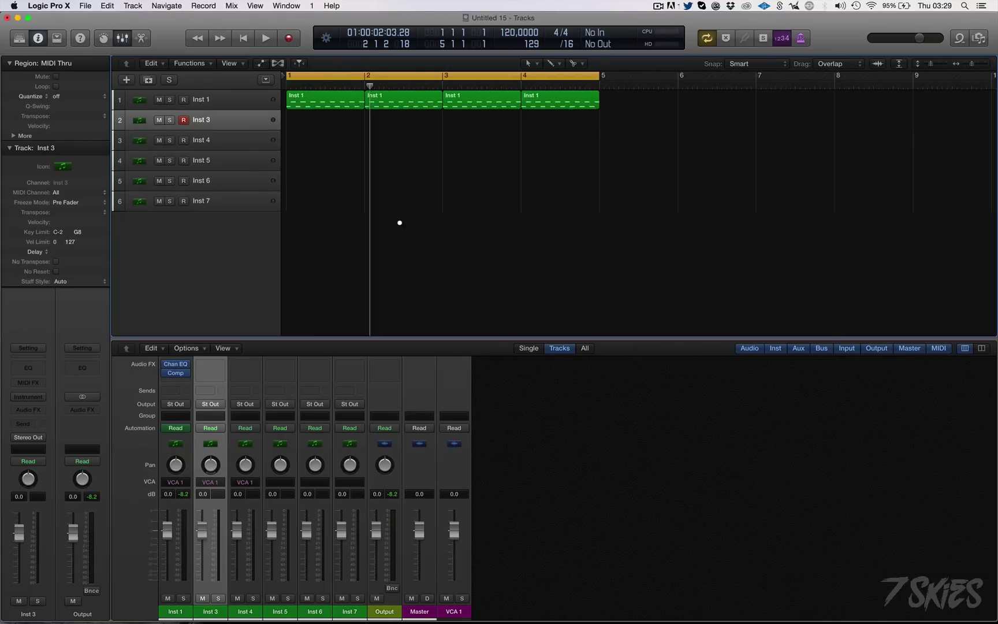
pyautogui.press('super+Left')
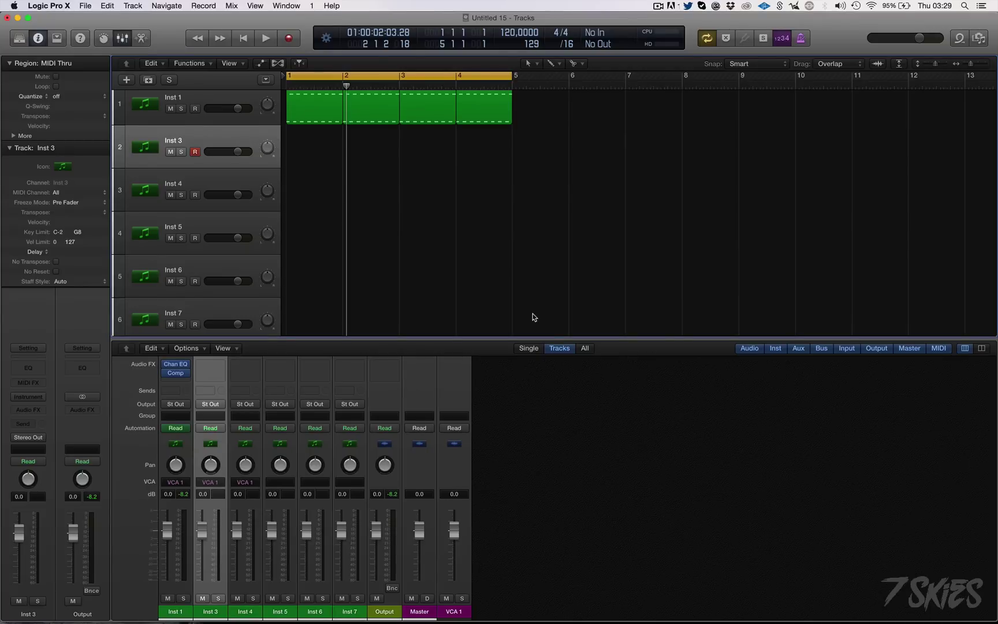
pyautogui.press('x')
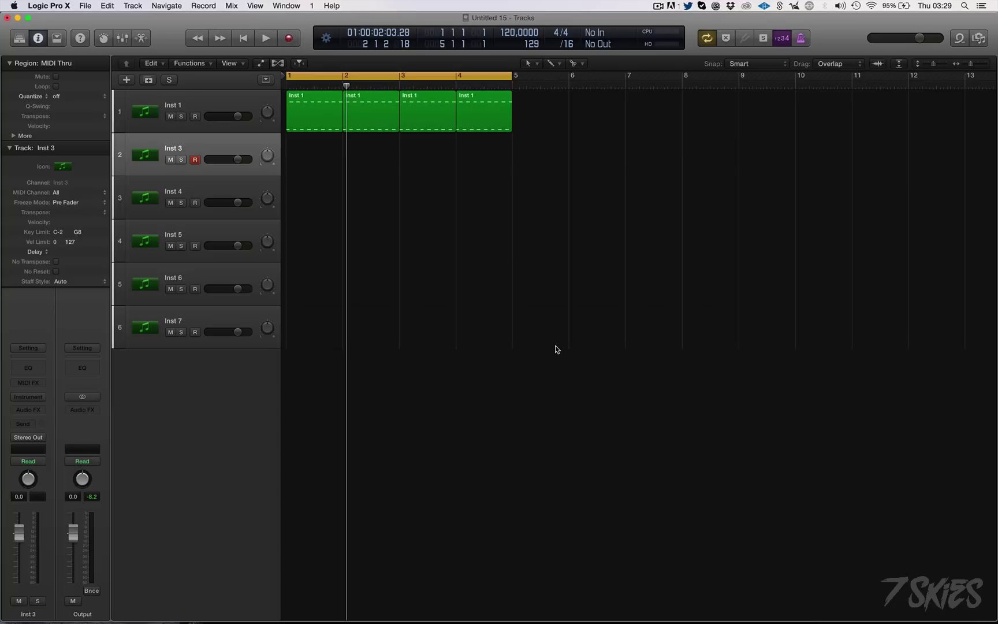
pyautogui.moveTo(361, 159); pyautogui.dragTo(586, 120)
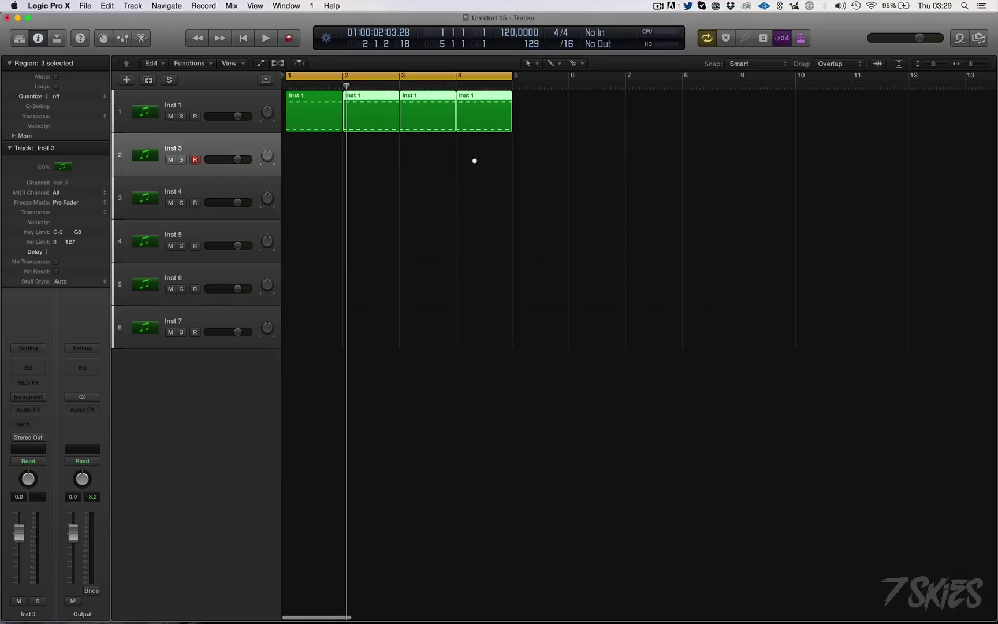
pyautogui.press('super+Left')
# Step: Delete the three extra Inst 1 regions and loop the remaining one-bar region
pyautogui.moveTo(350, 170); pyautogui.dragTo(449, 117)
pyautogui.press('Delete')
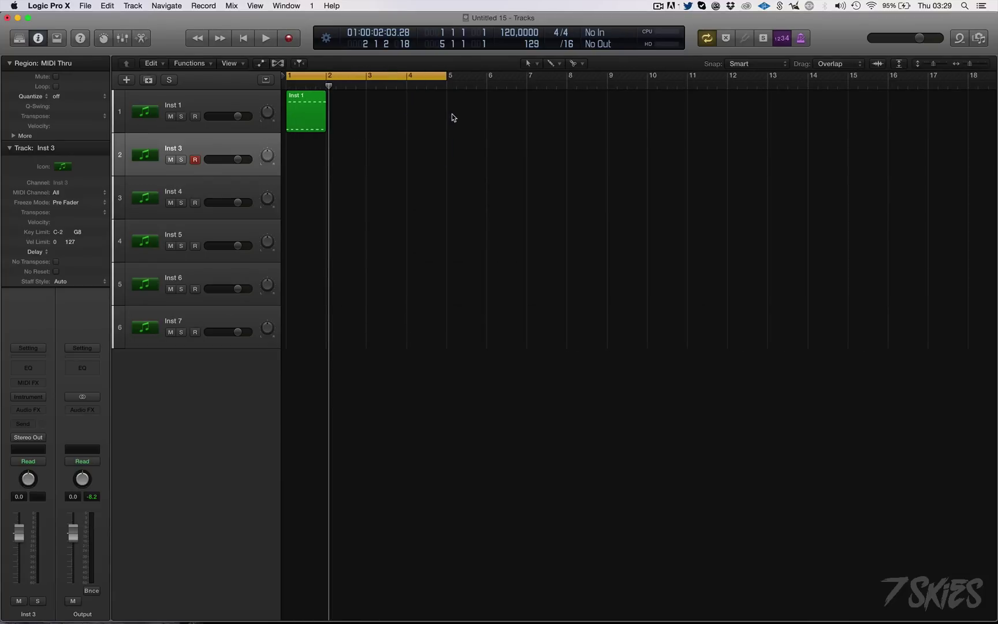
pyautogui.click(311, 109)
pyautogui.press('l')
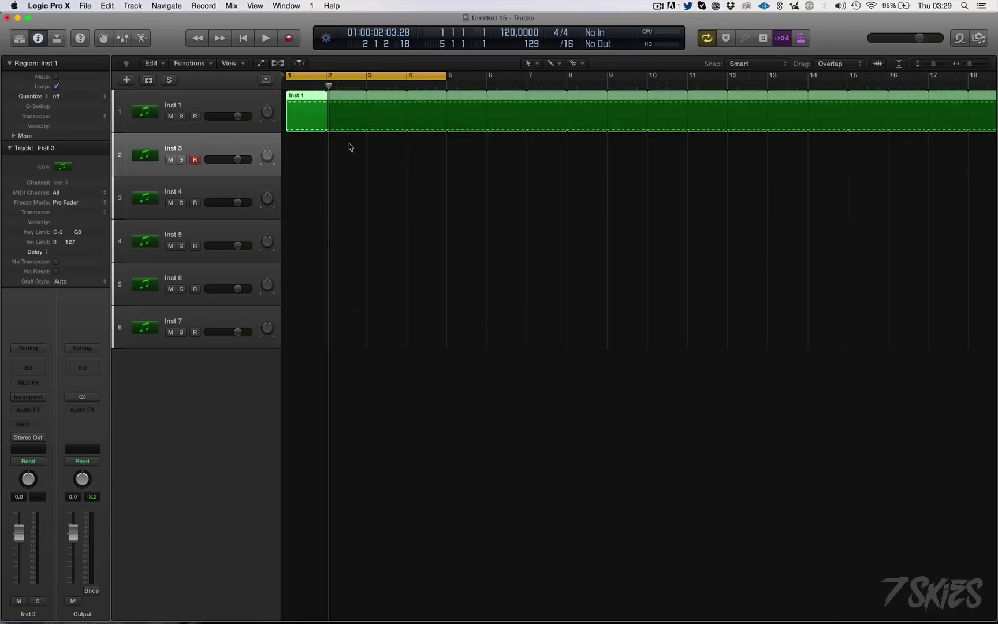
pyautogui.press('super+Left')
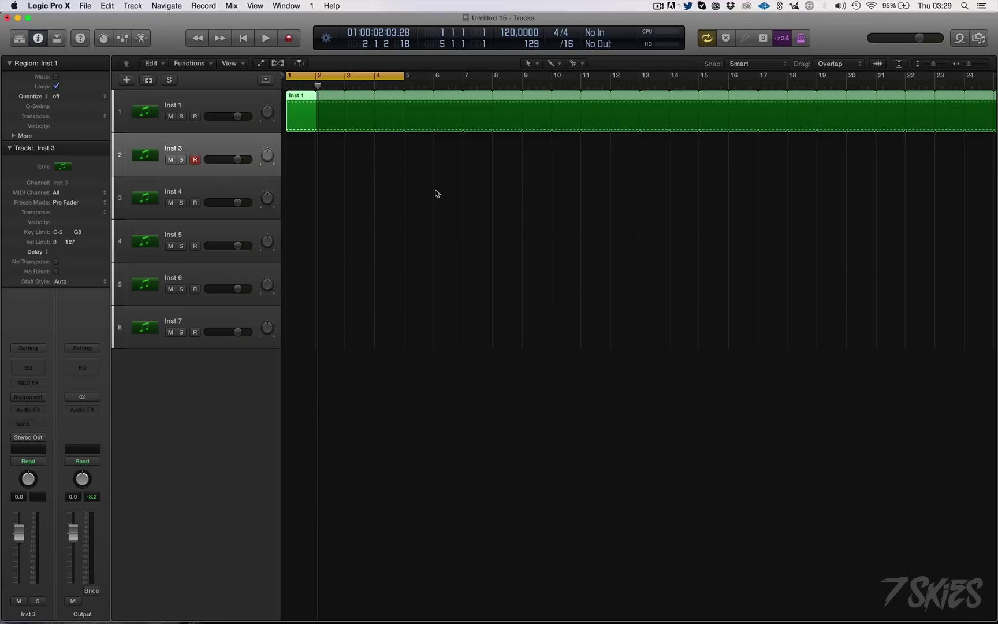
pyautogui.moveTo(318, 85); pyautogui.dragTo(406, 102)
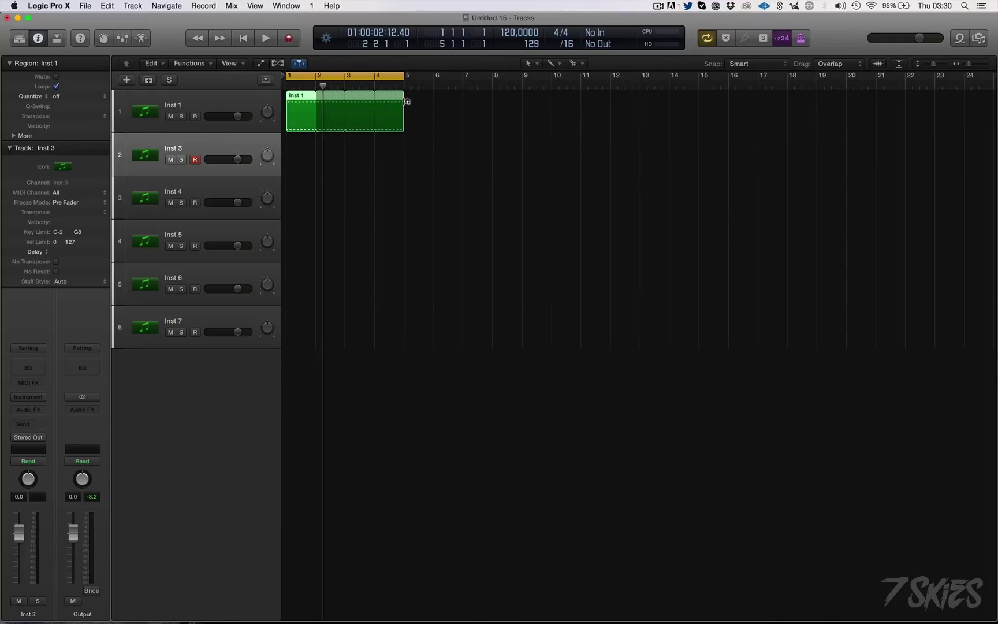
pyautogui.click(221, 110)
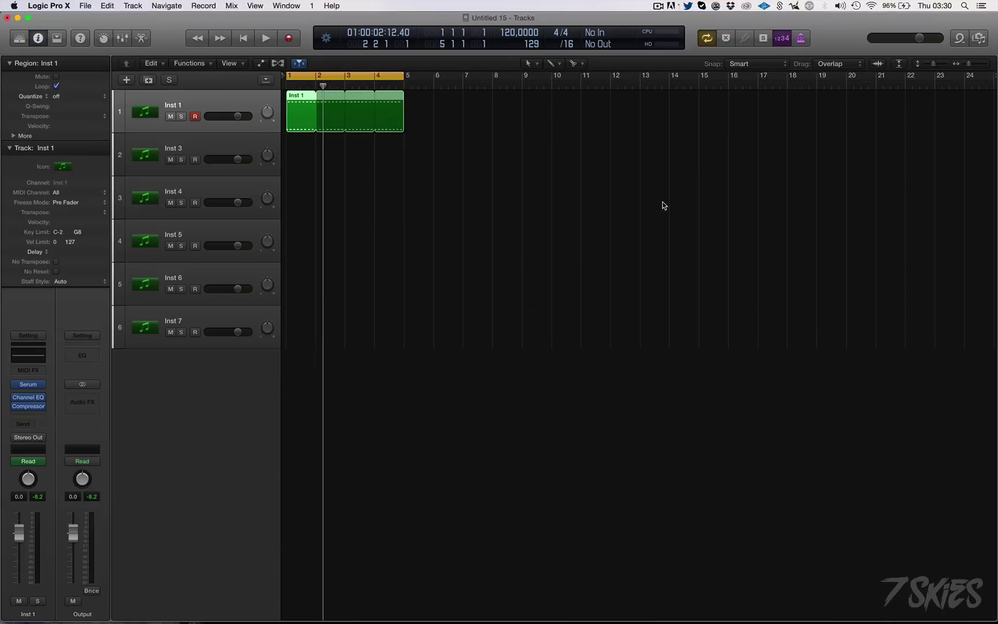
pyautogui.click(659, 6)
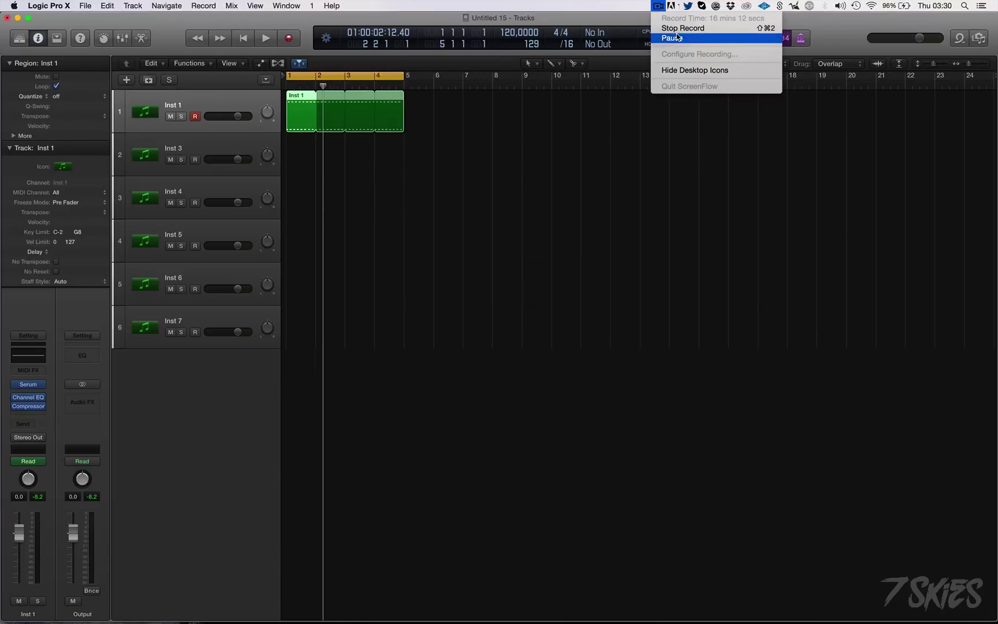